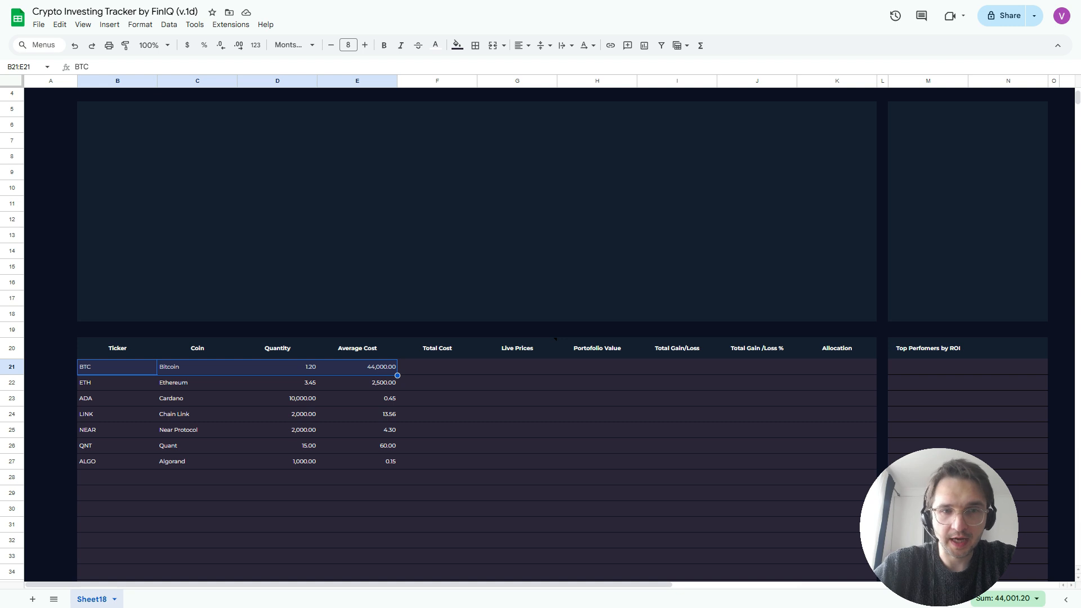
pyautogui.press('Right')
pyautogui.press('Right')
pyautogui.press('Right')
pyautogui.press('Left')
pyautogui.press('Left')
pyautogui.press('Left')
pyautogui.press('Right')
pyautogui.press('Right')
pyautogui.press('Left')
pyautogui.press('Left')
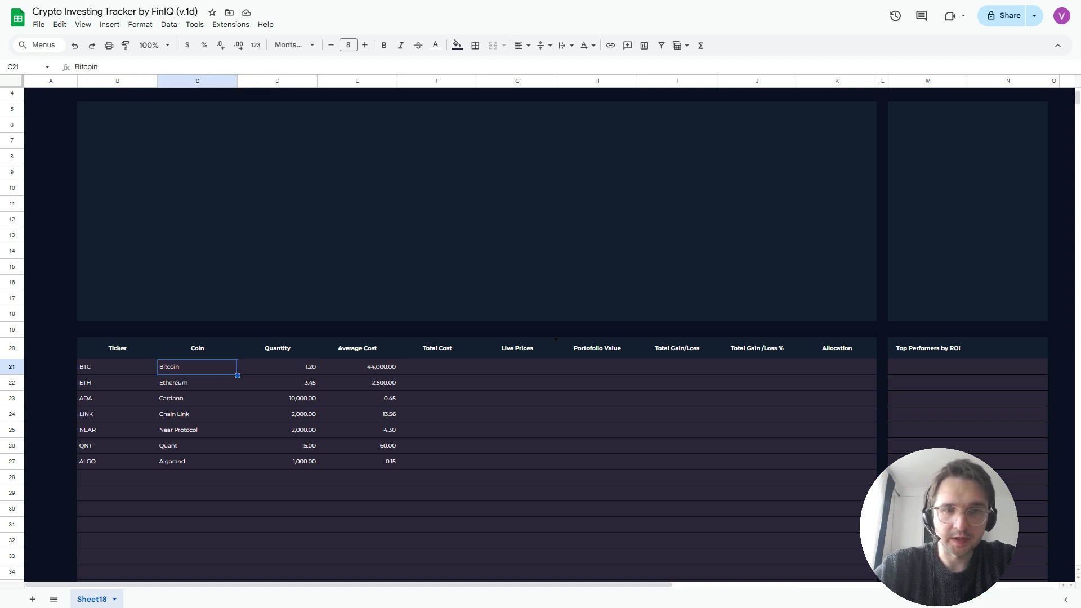
pyautogui.press('Right')
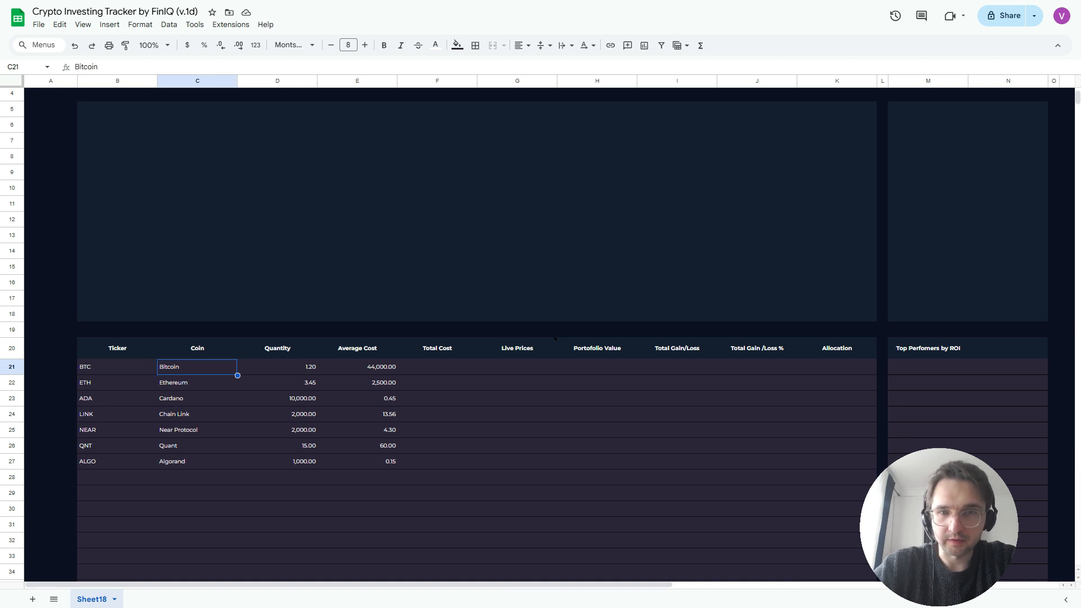
pyautogui.press('Left')
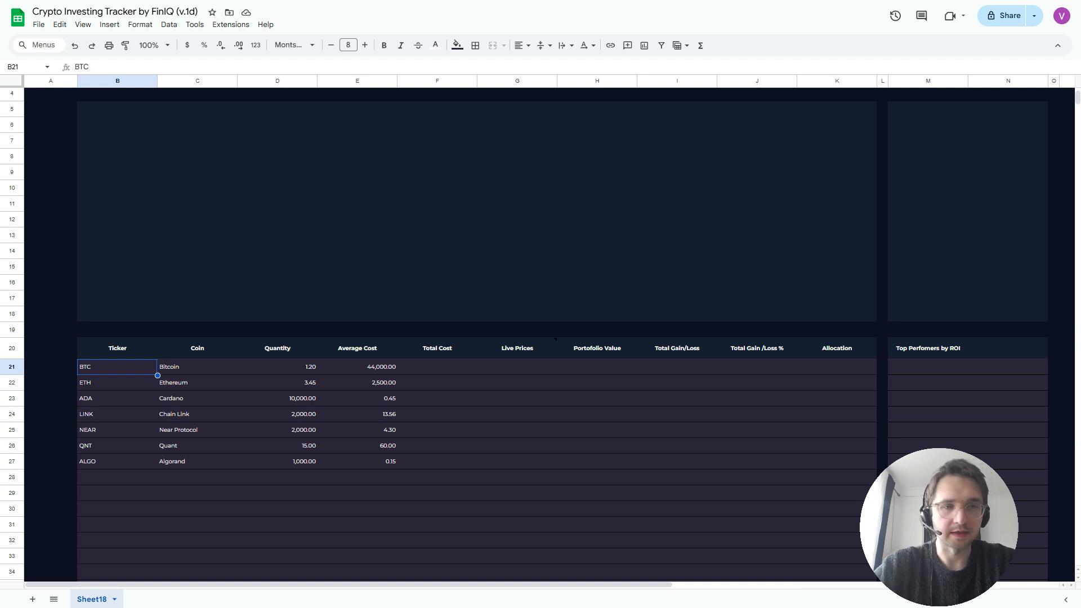
# - Review the tickers in B21:B27 and the price source URL in the note on the Live Prices header
pyautogui.hotkey('shift', 'Down')
pyautogui.hotkey('shift', 'Down')
pyautogui.hotkey('shift', 'Down')
pyautogui.hotkey('shift', 'Down')
pyautogui.hotkey('shift', 'Down')
pyautogui.hotkey('shift', 'Down')
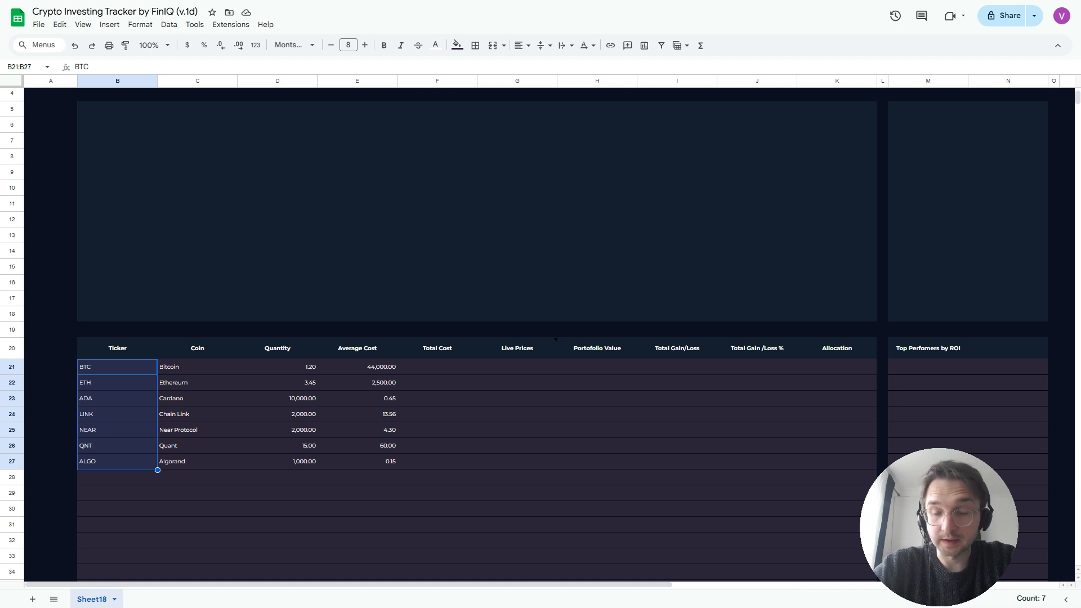
pyautogui.click(517, 348)
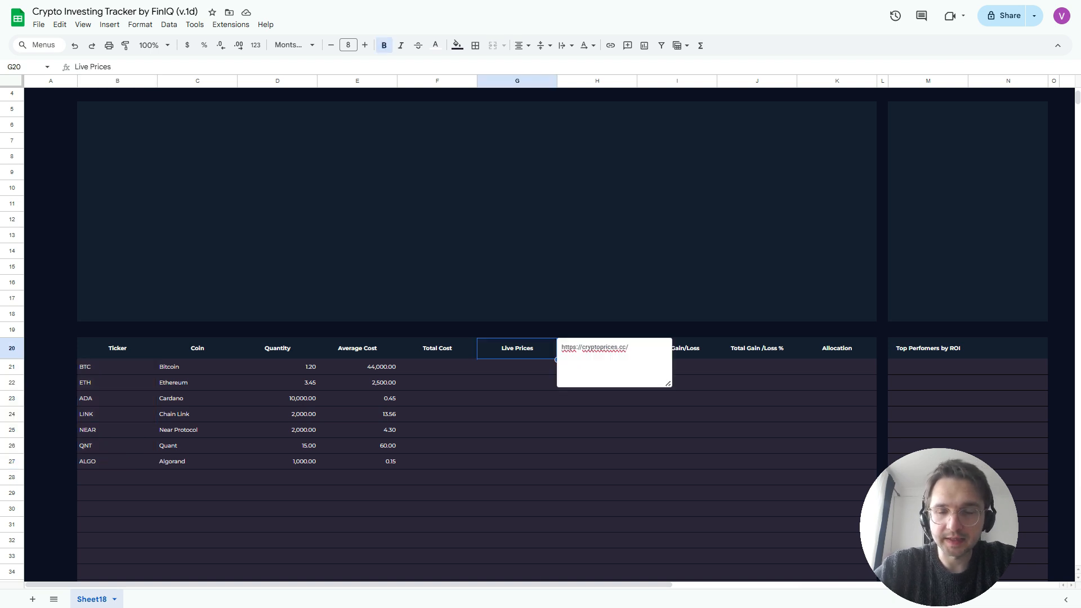
pyautogui.moveTo(628, 347); pyautogui.dragTo(561, 348)
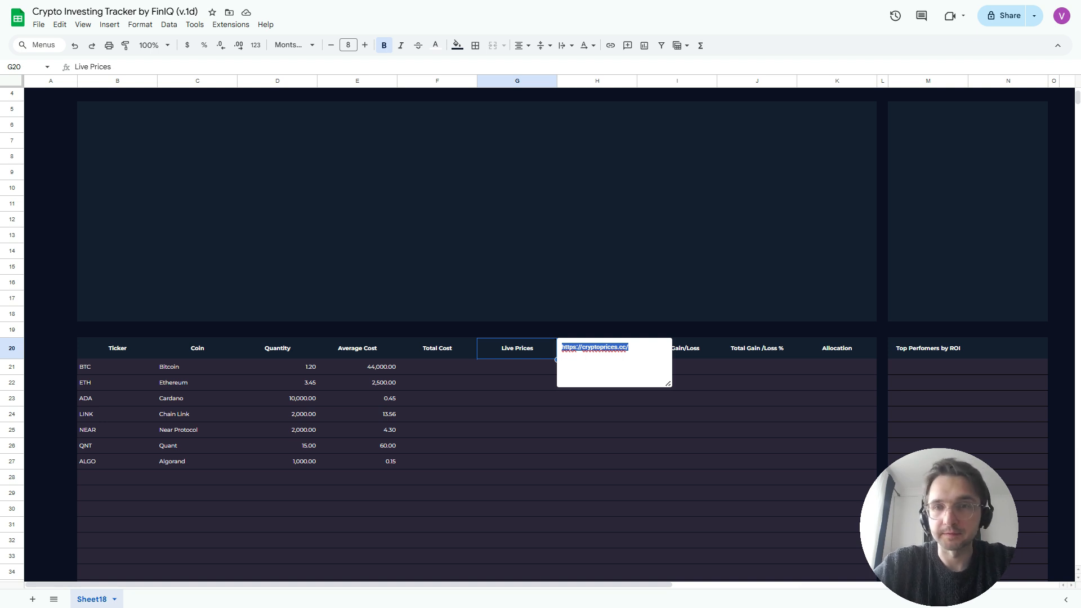
pyautogui.click(517, 415)
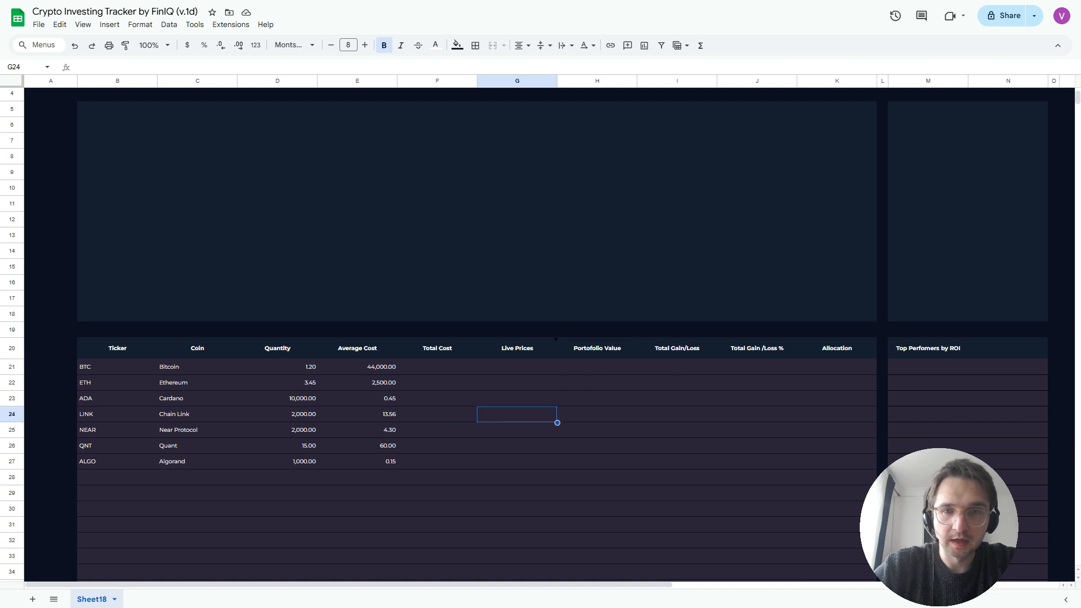
# - Calculate Bitcoin's Total Cost in F21 as quantity times average cost with the formula =D21*E21
pyautogui.click(436, 367)
pyautogui.write('=')
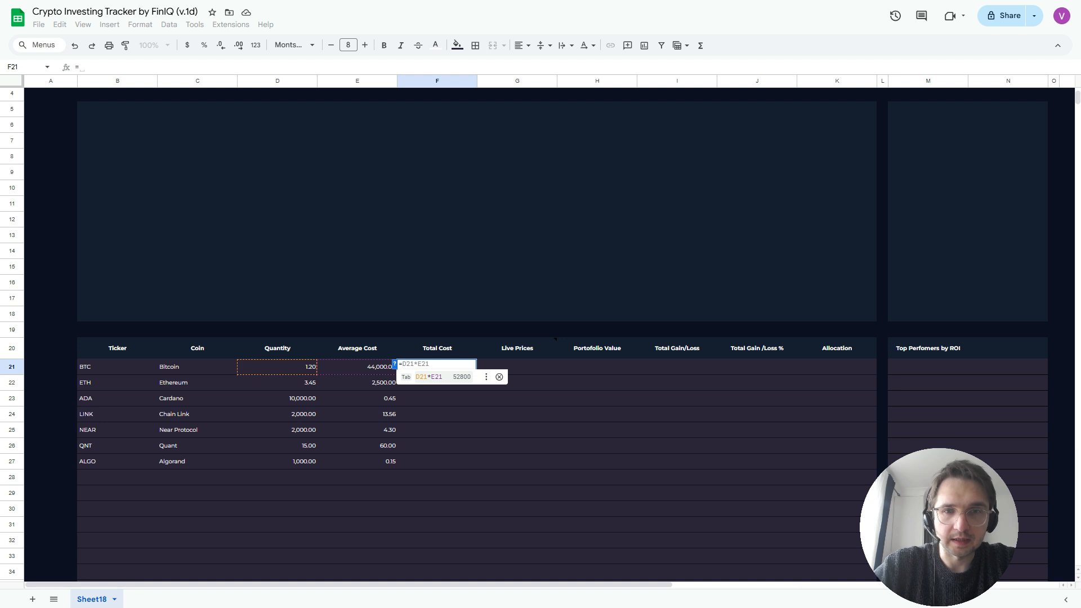
pyautogui.press('Left')
pyautogui.press('Left')
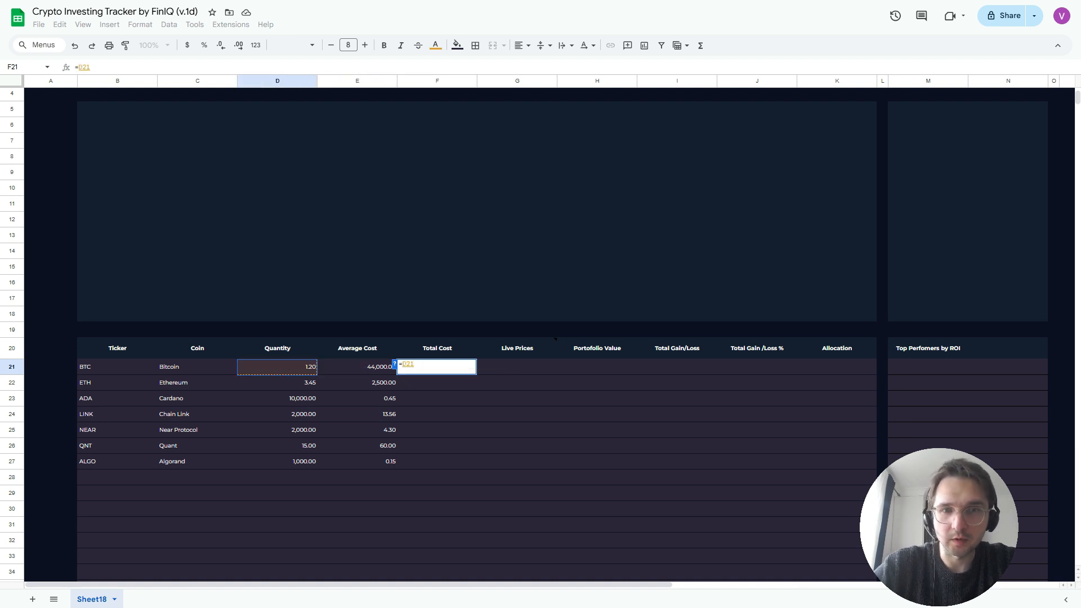
pyautogui.write('*')
pyautogui.press('Left')
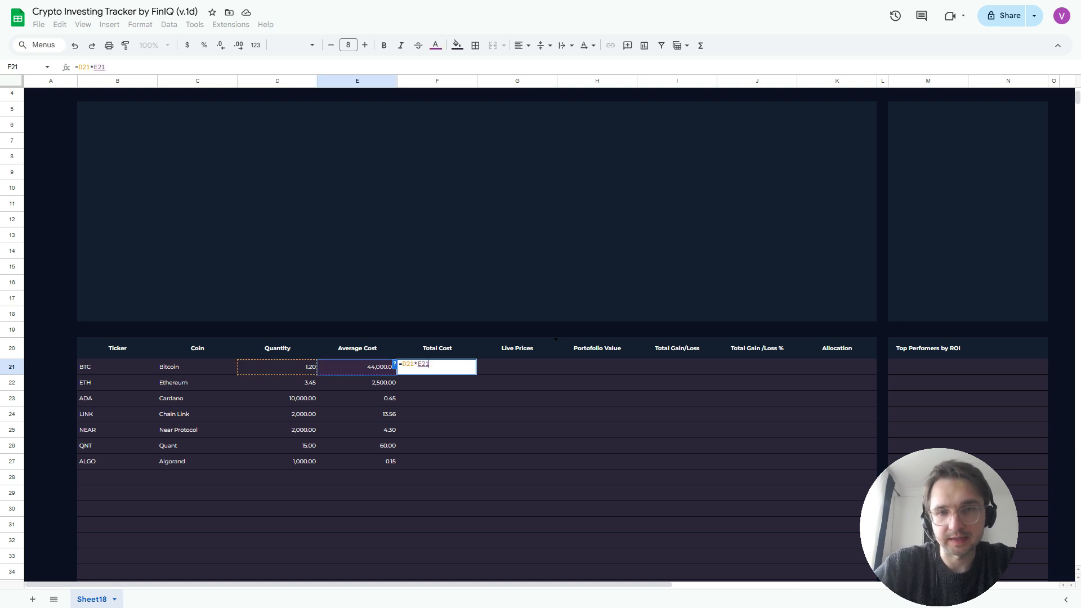
pyautogui.press('Return')
pyautogui.press('Up')
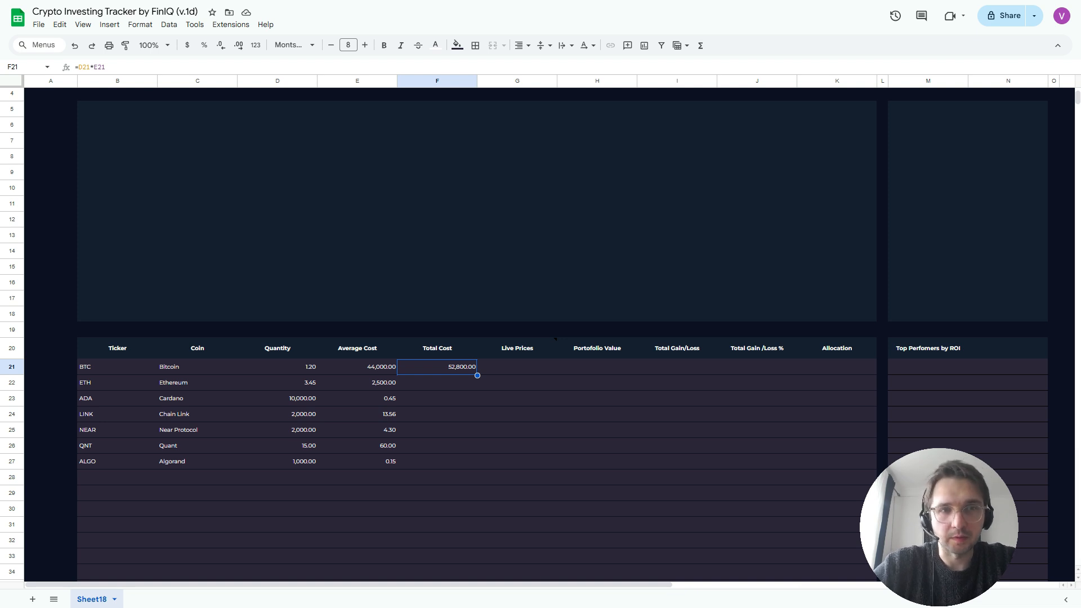
# - Wrap the Total Cost formula in F21 in an IF that returns blank when B21 is empty: =if(B21="","",D21*E21)
pyautogui.click(79, 67)
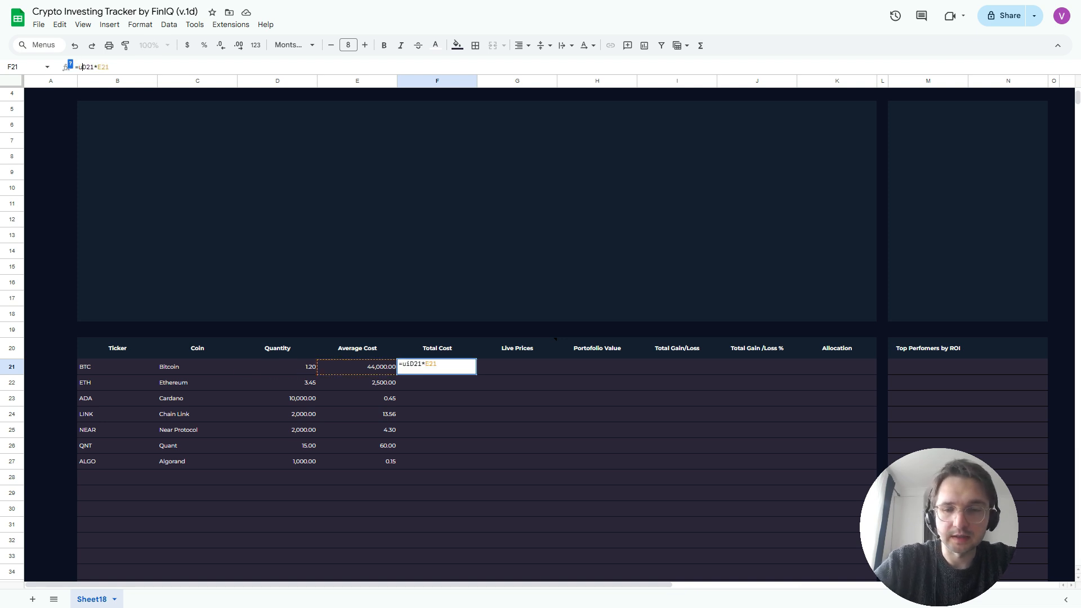
pyautogui.write('if( ,')
pyautogui.press('Left')
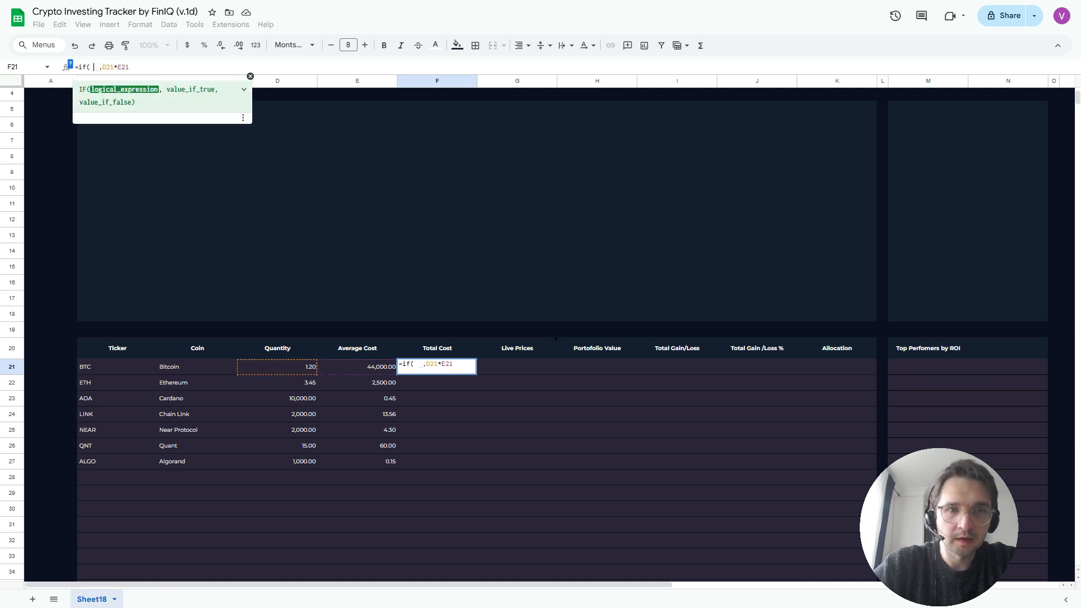
pyautogui.click(117, 367)
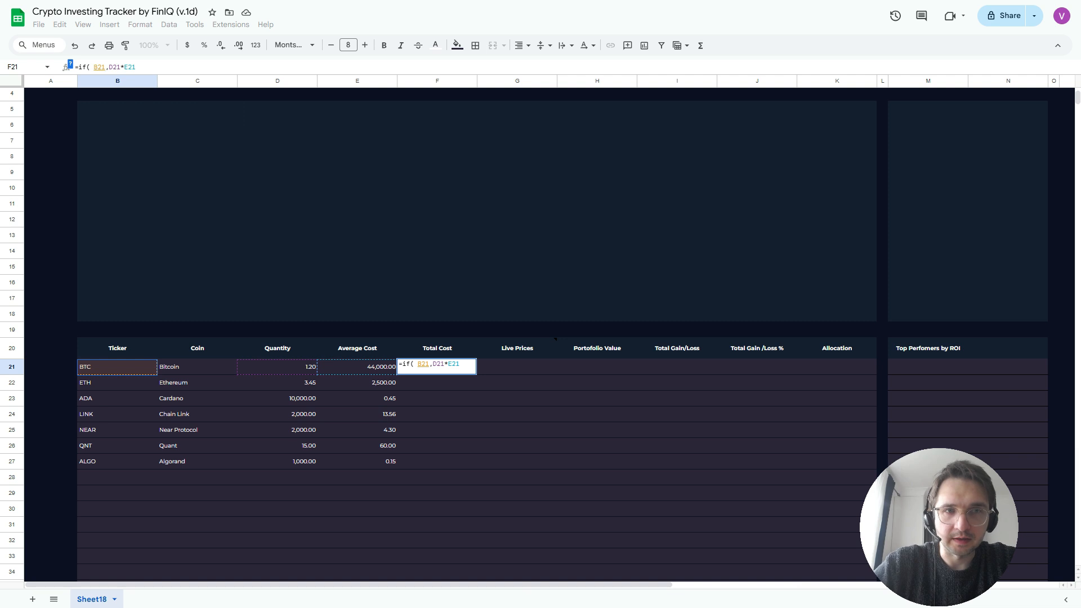
pyautogui.write('=""')
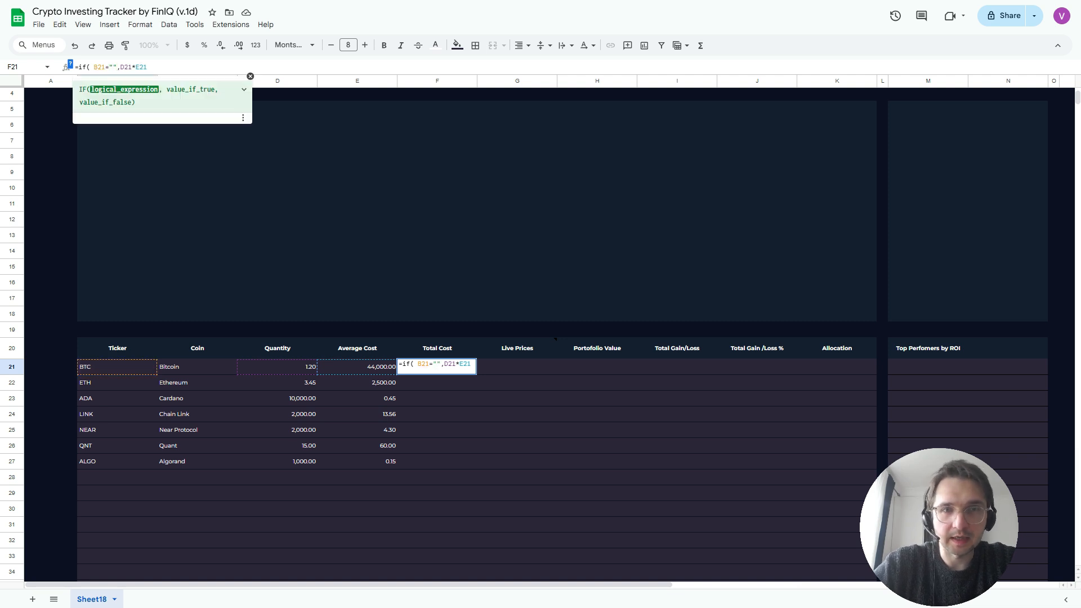
pyautogui.write(',""')
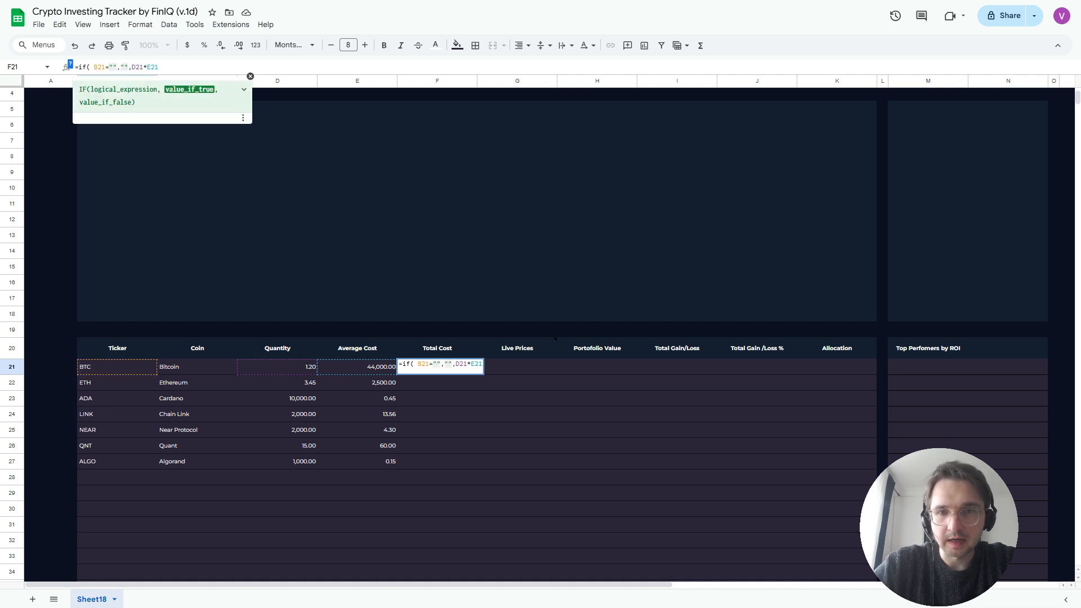
pyautogui.press('Right')
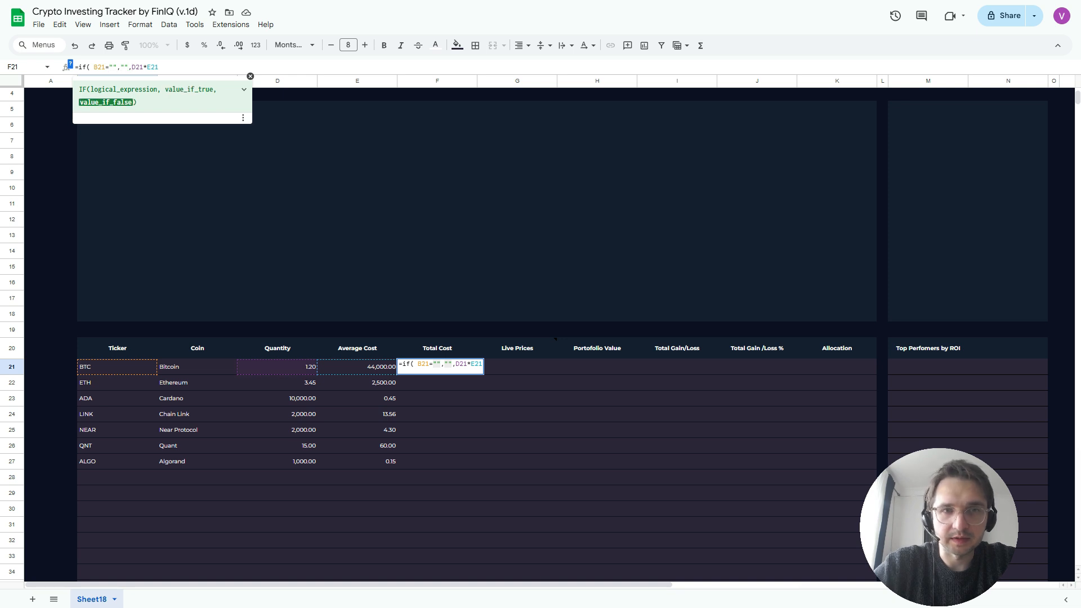
pyautogui.write(')')
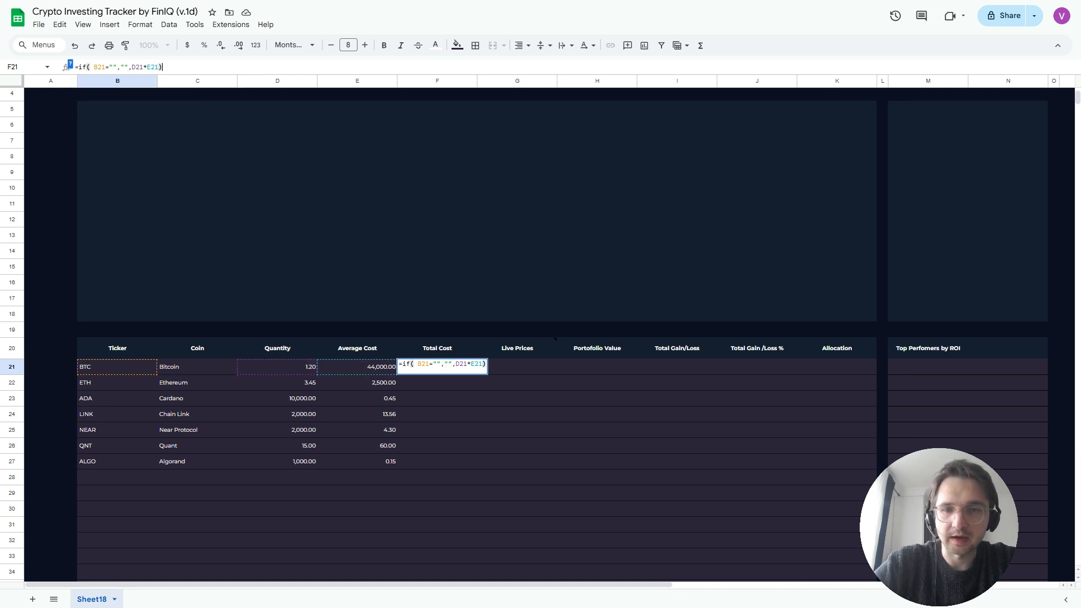
pyautogui.press('Return')
pyautogui.press('Up')
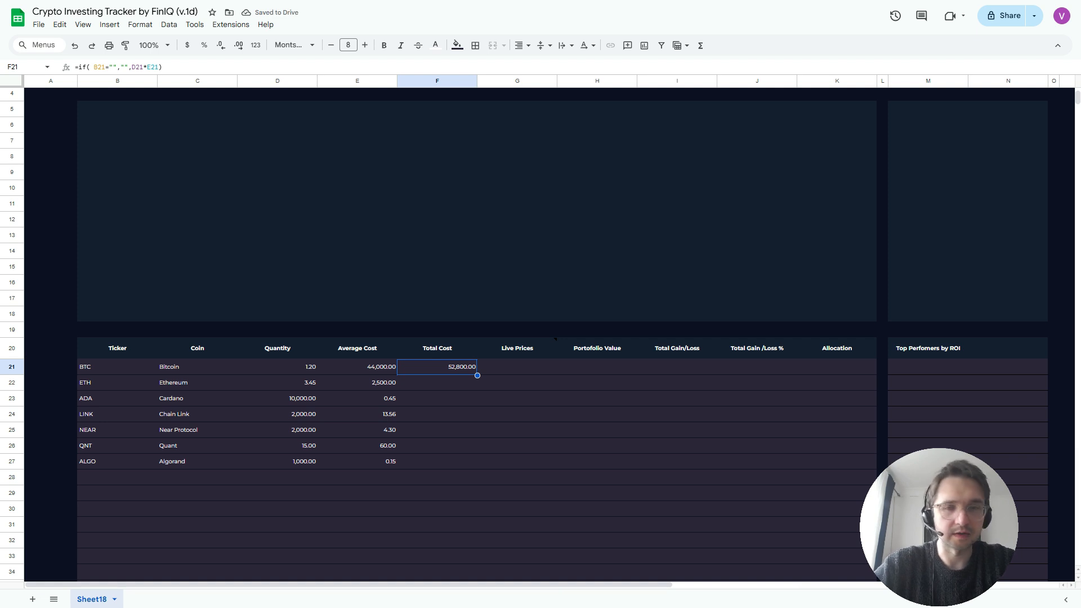
pyautogui.press('Right')
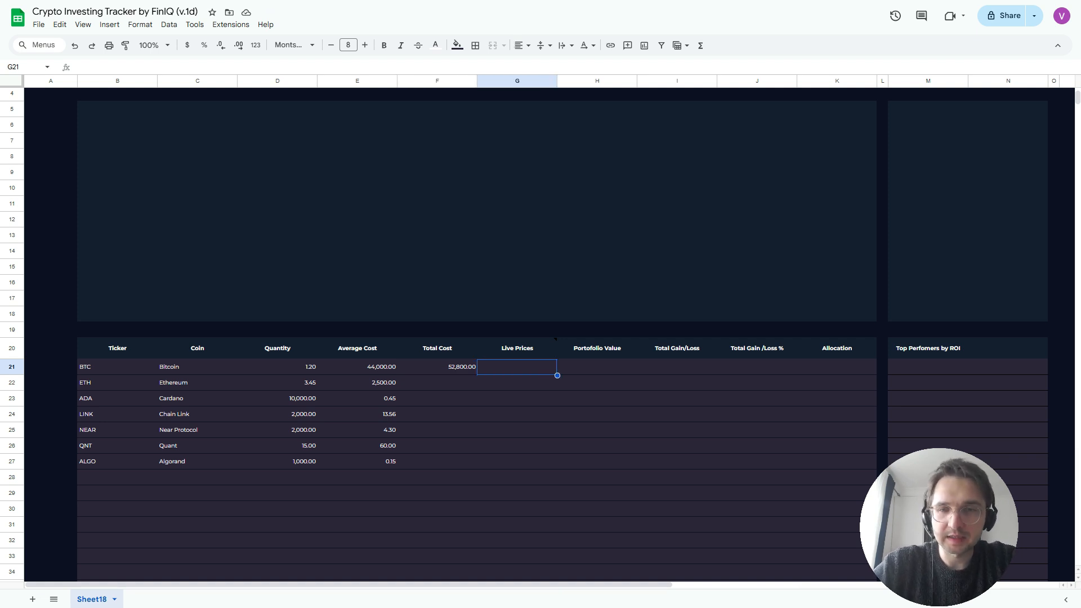
pyautogui.press('Up')
pyautogui.moveTo(629, 347); pyautogui.dragTo(562, 347)
pyautogui.hotkey('ctrl', 'c')
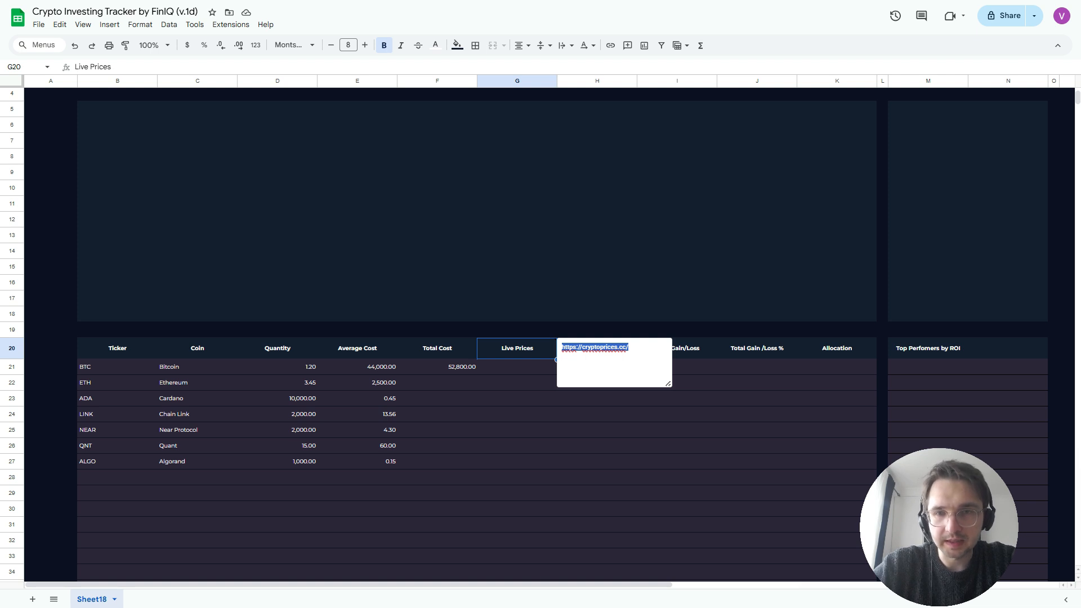
pyautogui.press('Escape')
pyautogui.press('Down')
pyautogui.write('=')
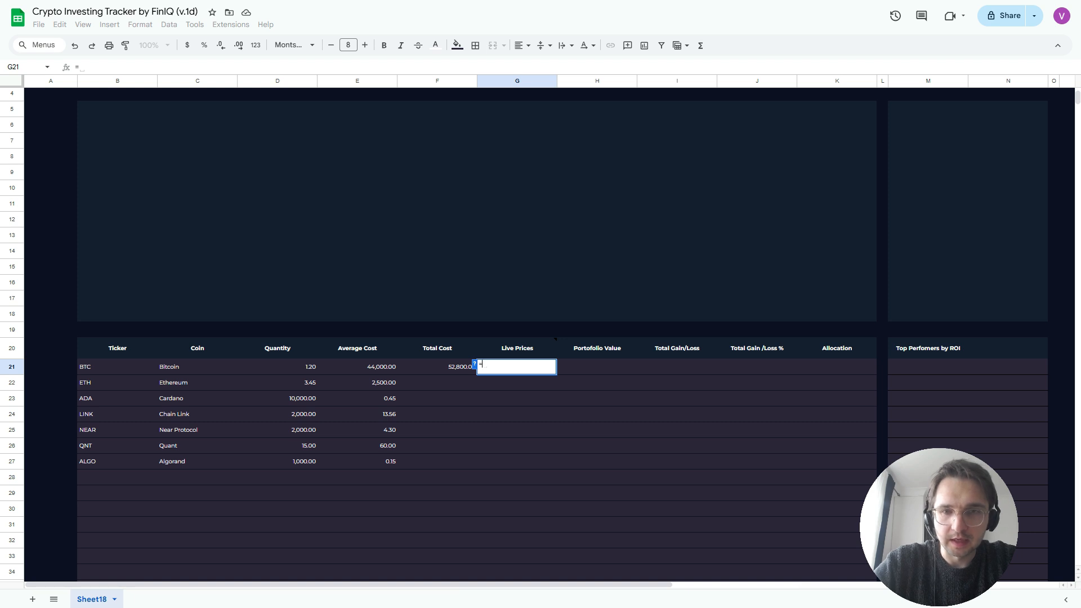
pyautogui.write('IMPORTDATA(')
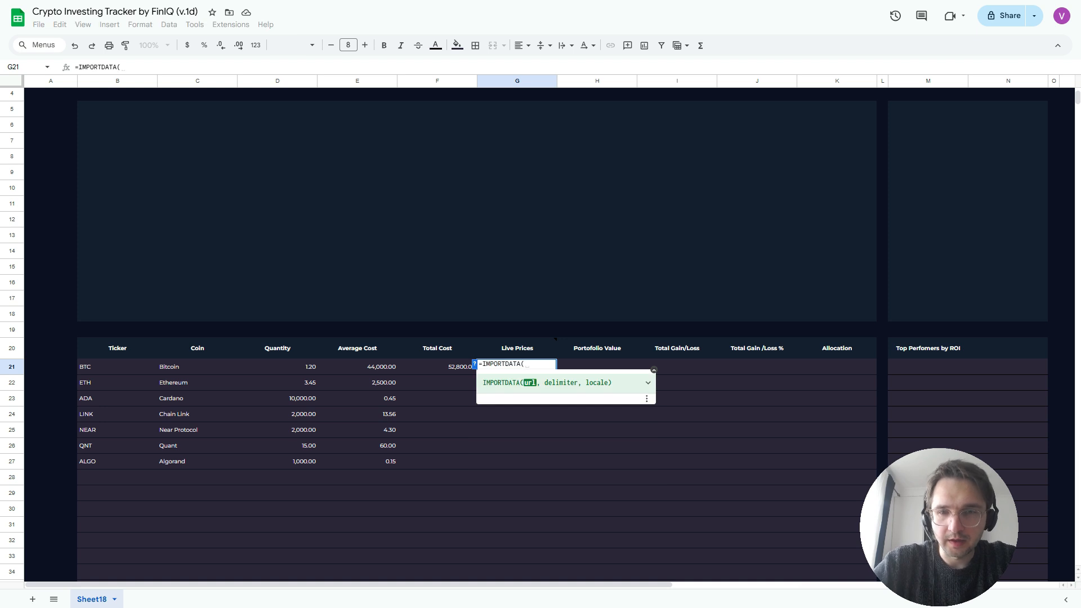
pyautogui.write('cone')
pyautogui.press('BackSpace')
pyautogui.press('Down')
pyautogui.press('Down')
pyautogui.press('Down')
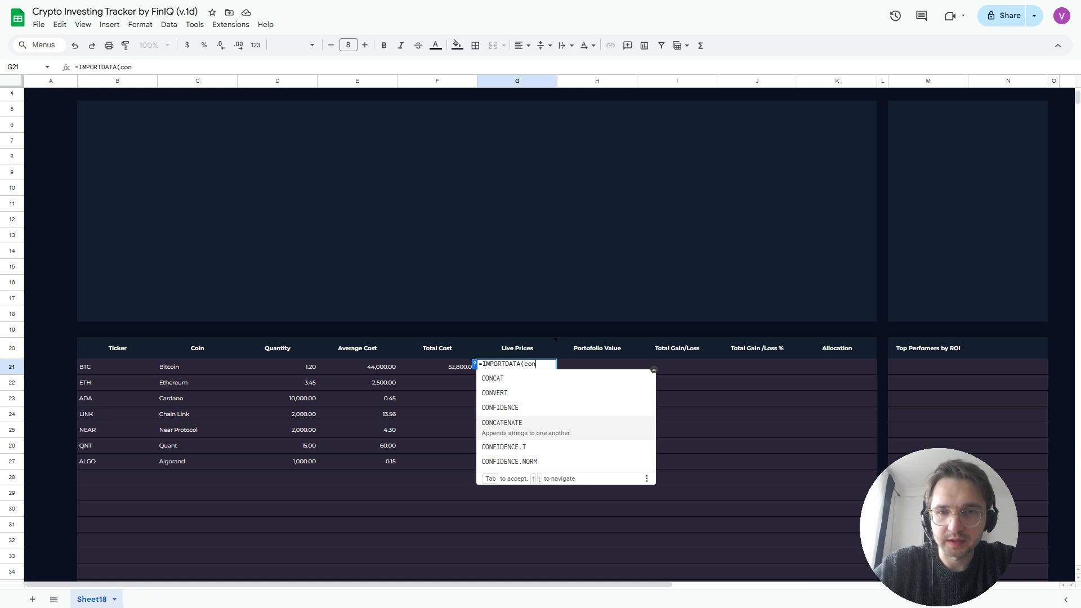
pyautogui.press('Tab')
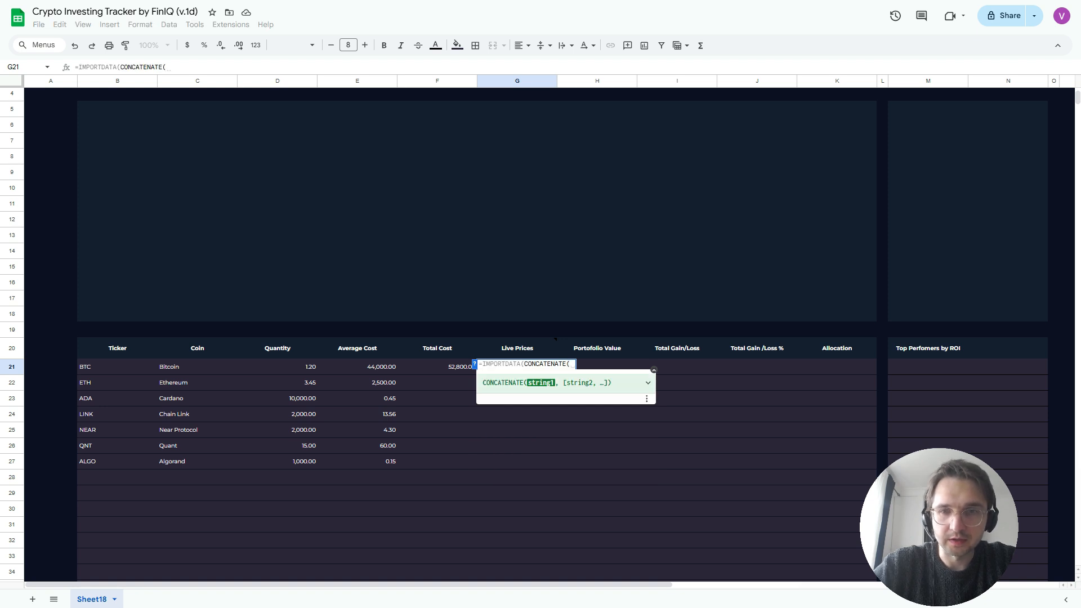
pyautogui.write('"')
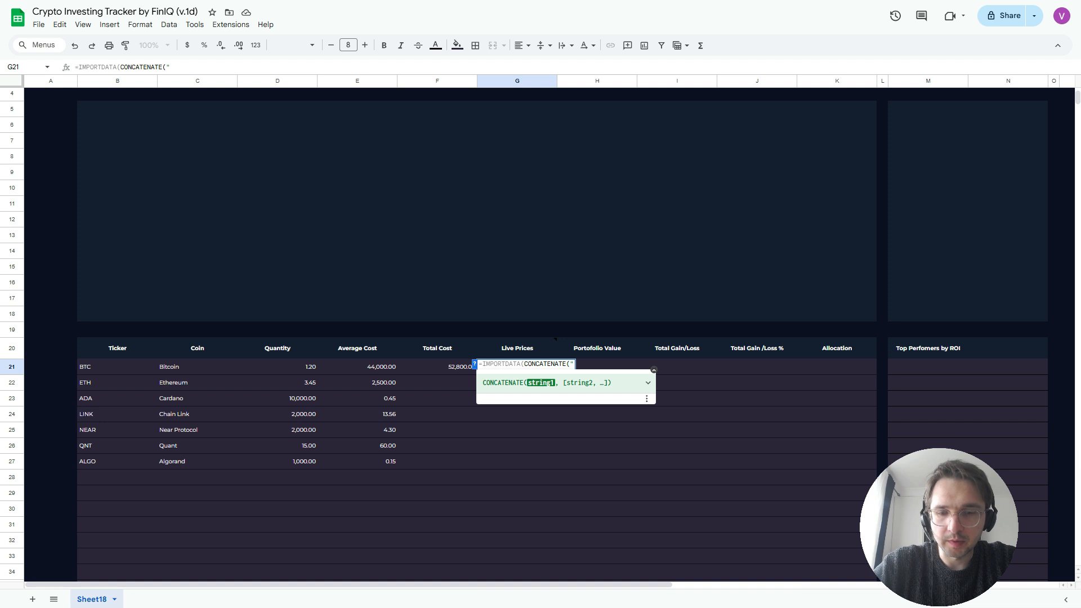
pyautogui.hotkey('ctrl', 'v')
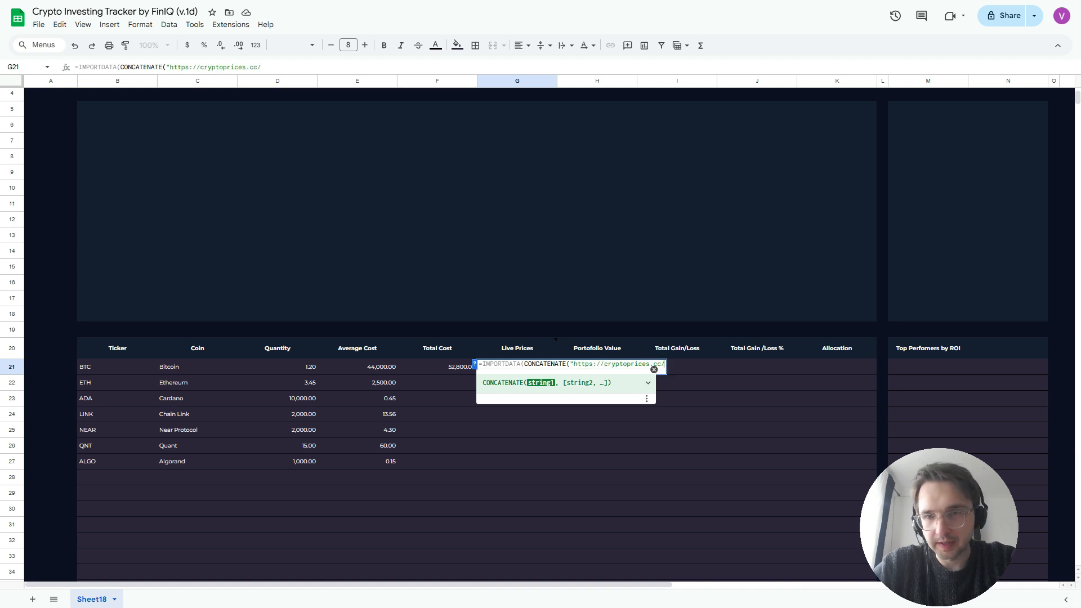
pyautogui.write('"')
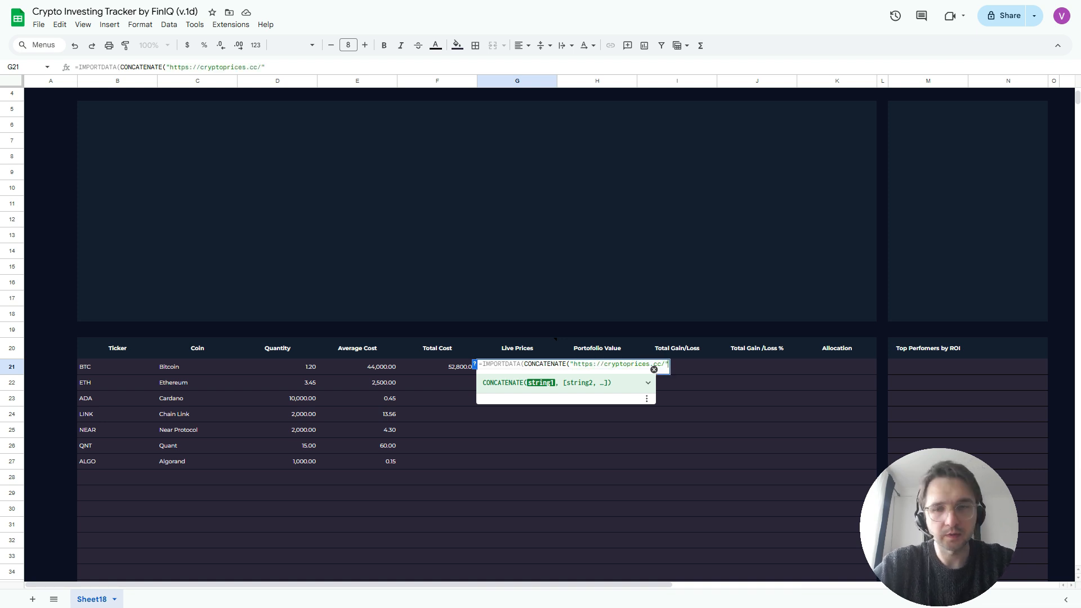
pyautogui.write(', b21')
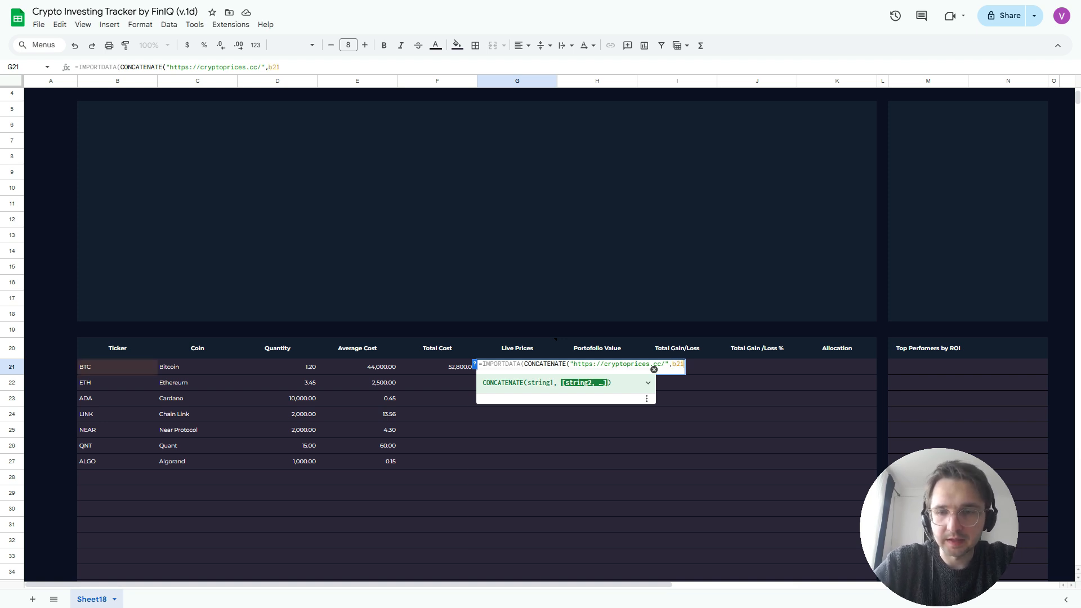
pyautogui.write(')')
pyautogui.press('Return')
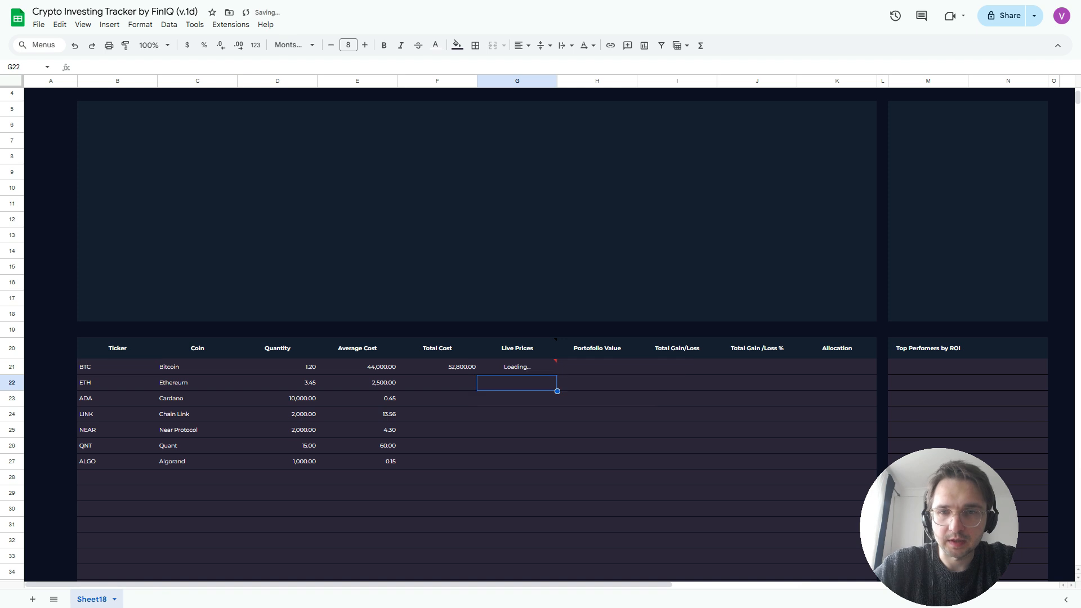
# - Wrap the Live Prices formula in G21 in an IF that returns blank when ticker cell B21 is empty
pyautogui.click(516, 367)
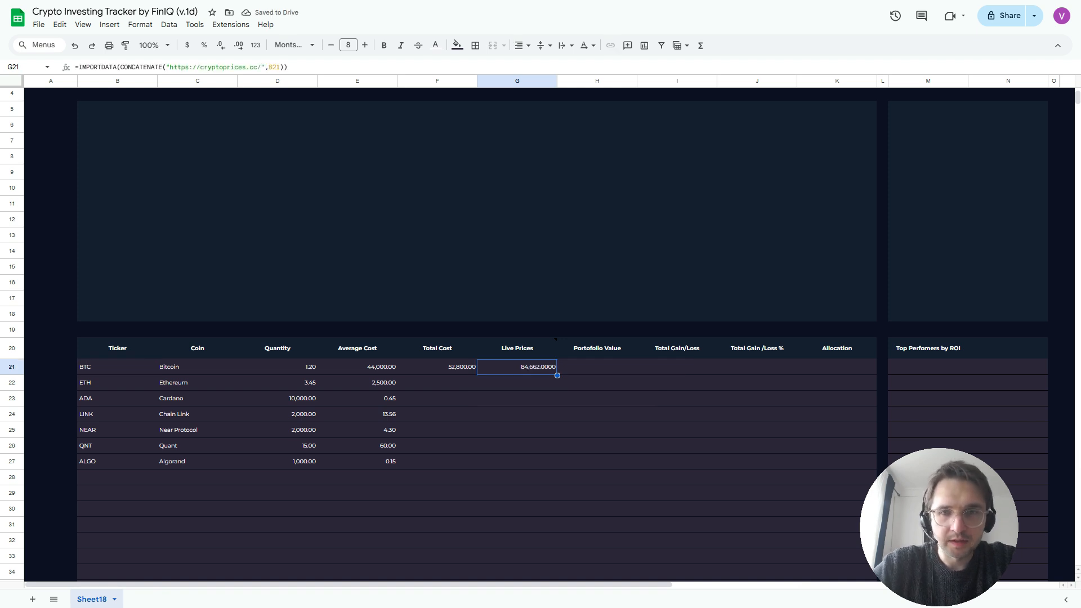
pyautogui.press('F2')
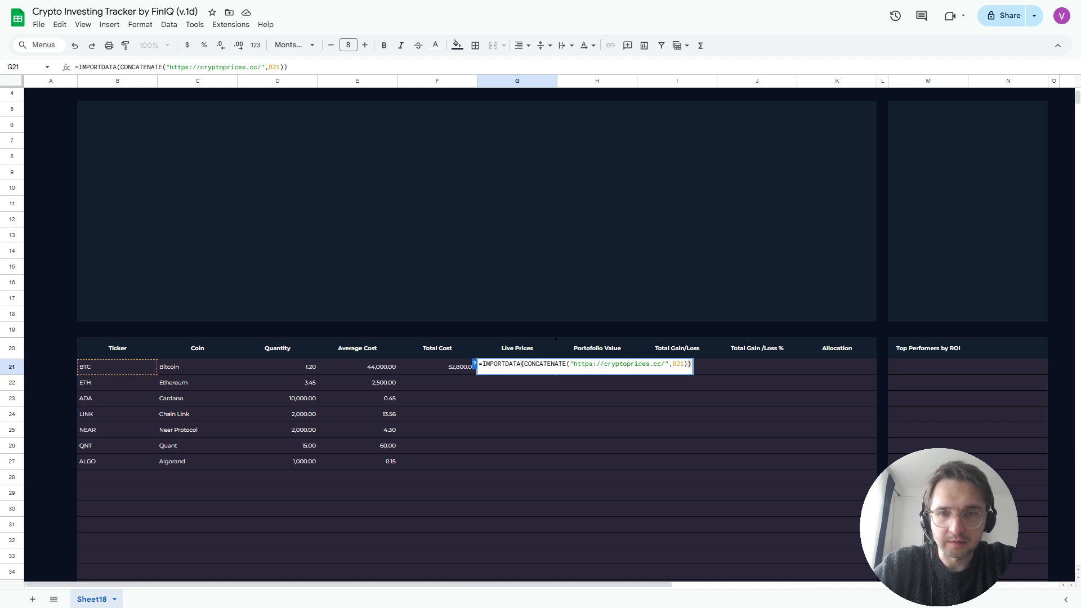
pyautogui.write('if(,')
pyautogui.press('Left')
pyautogui.write('b21=')
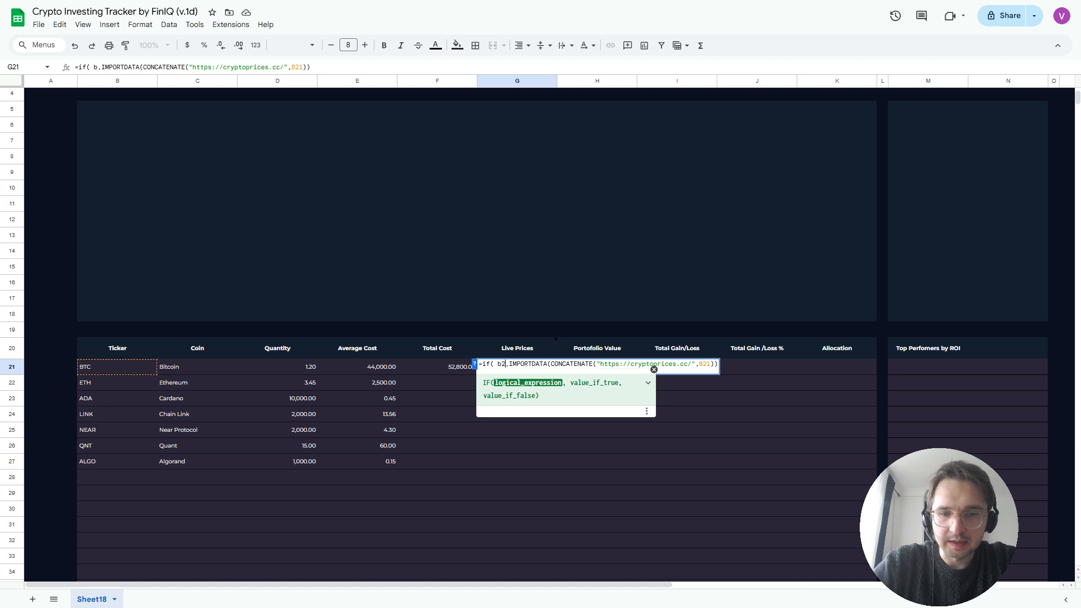
pyautogui.write('"",""')
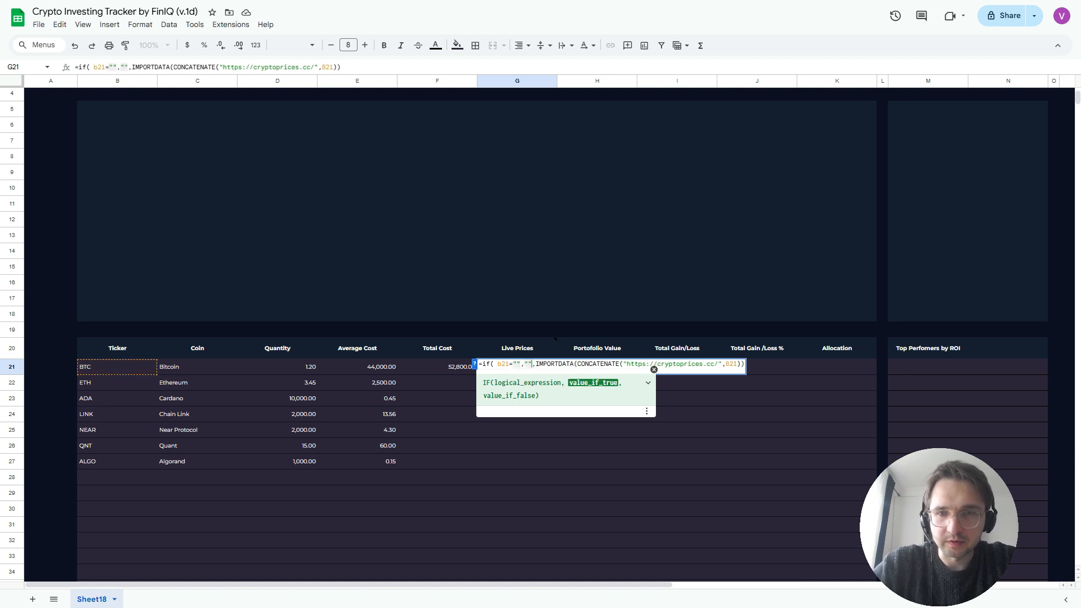
pyautogui.press('Return')
pyautogui.press('Up')
pyautogui.press('Right')
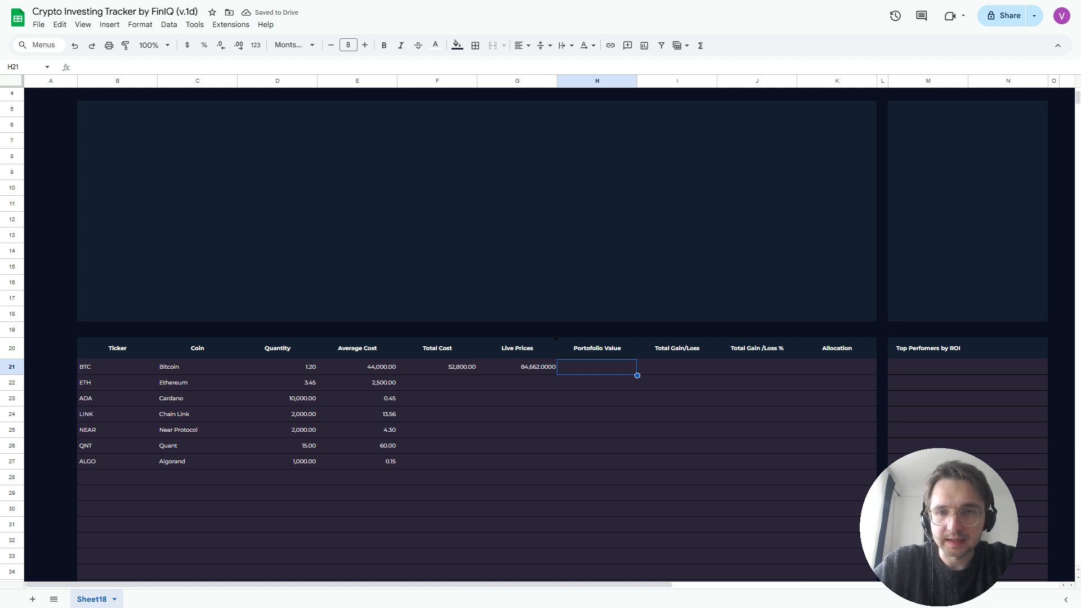
# - Calculate Bitcoin's portfolio value in H21 by multiplying live price by quantity with =G21*D21
pyautogui.write('=')
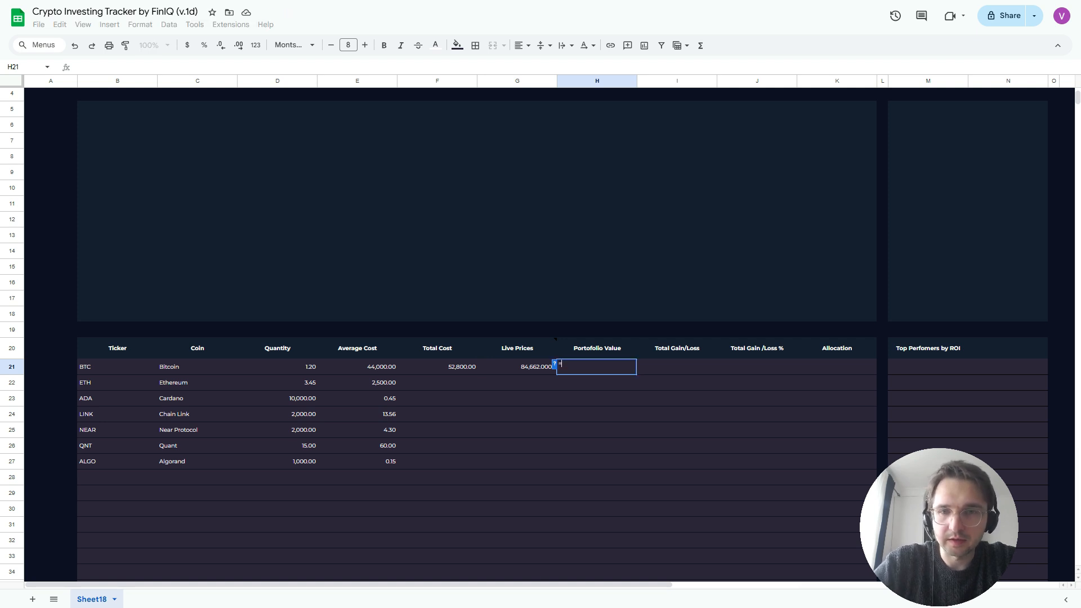
pyautogui.press('Left')
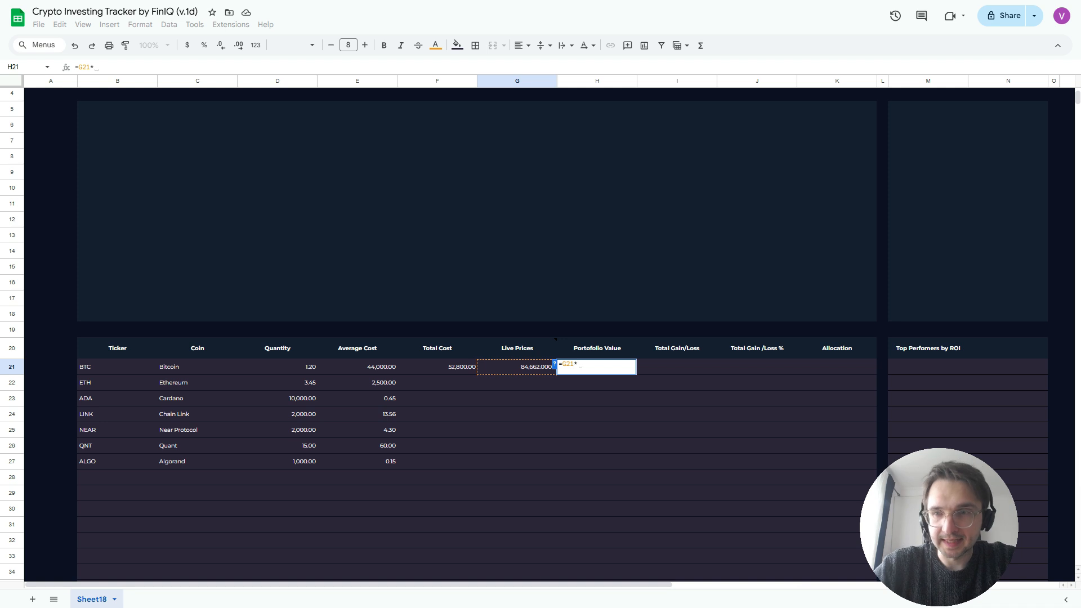
pyautogui.press('Left')
pyautogui.press('Left')
pyautogui.press('Left')
pyautogui.press('Left')
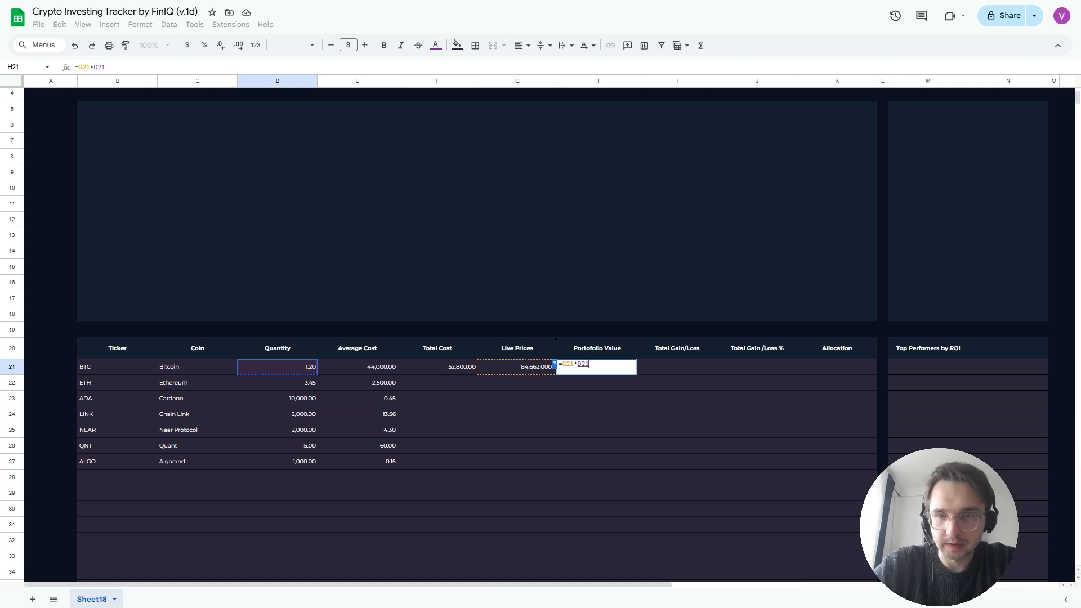
pyautogui.press('Return')
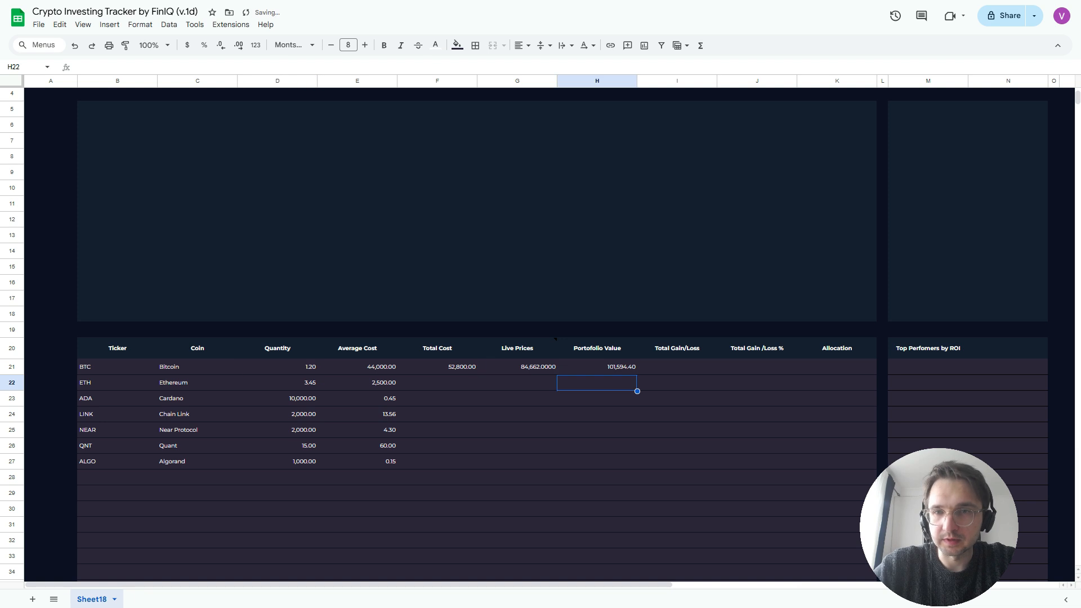
# - Wrap the Portfolio Value formula in H21 in an IF that returns blank when B21 is empty: =if(B21="","",G21*D21)
pyautogui.click(597, 367)
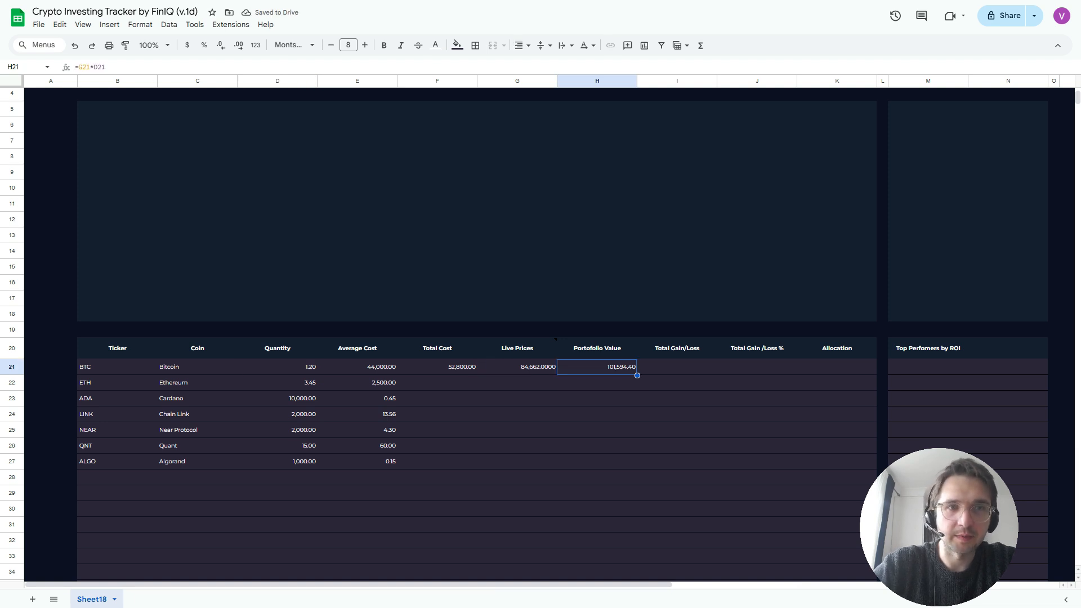
pyautogui.click(78, 67)
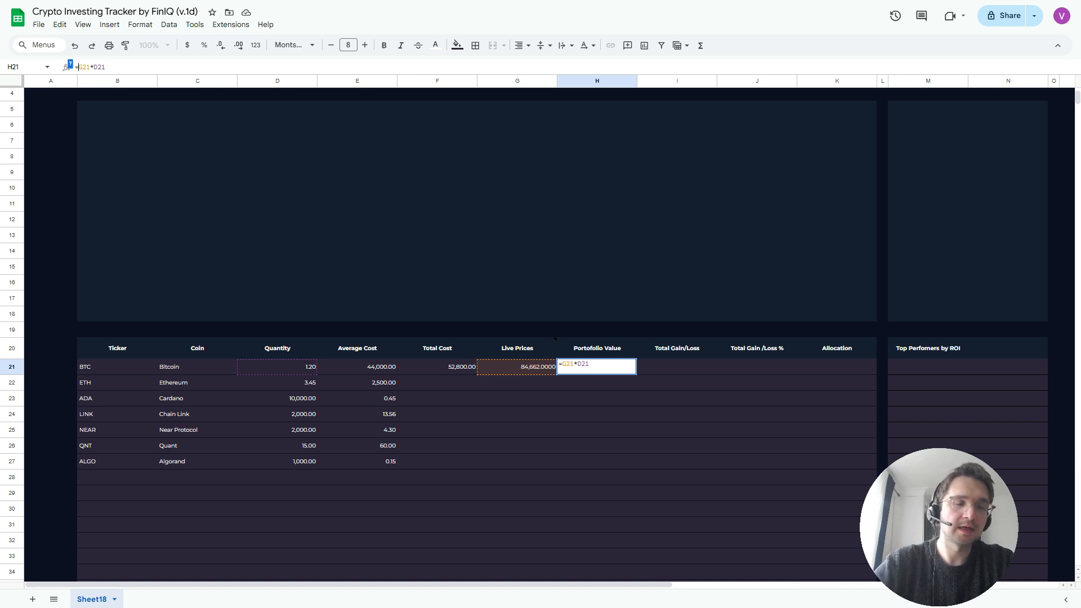
pyautogui.write('if(,')
pyautogui.press('Left')
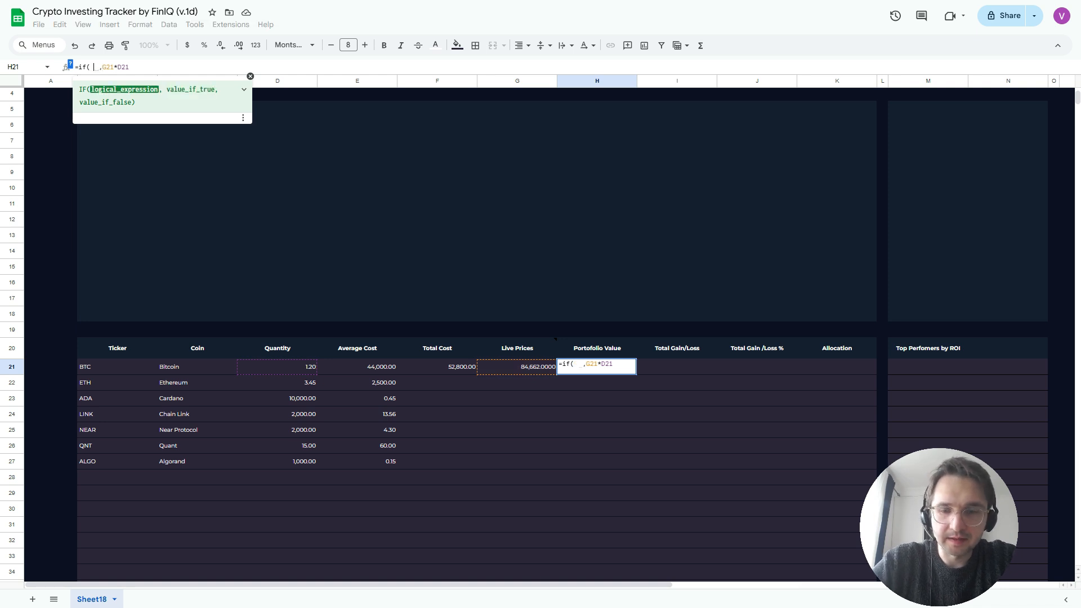
pyautogui.write('b21="",""')
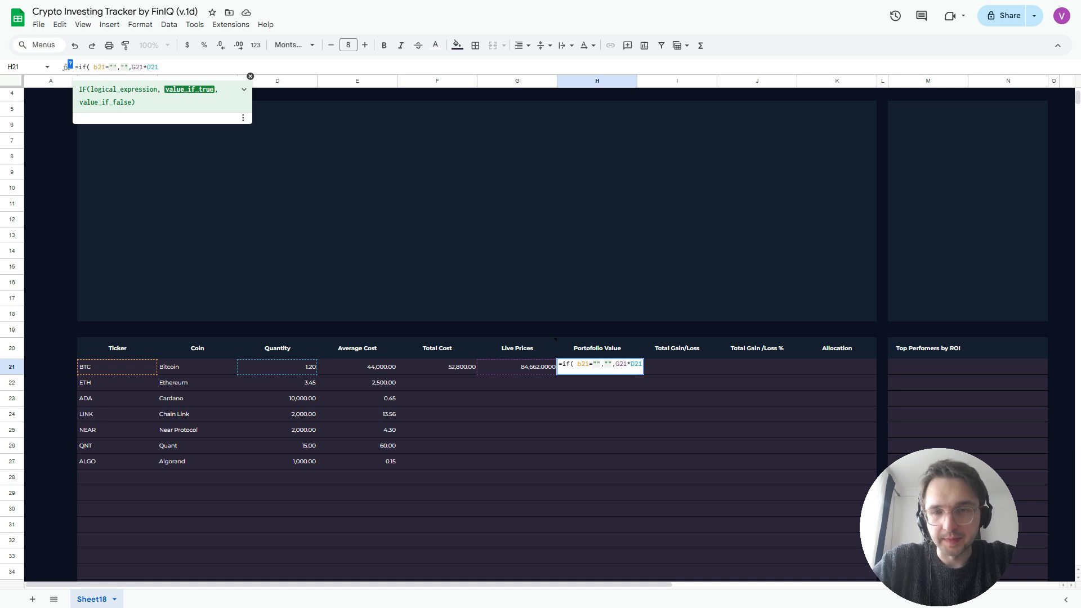
pyautogui.press('Return')
pyautogui.click(598, 367)
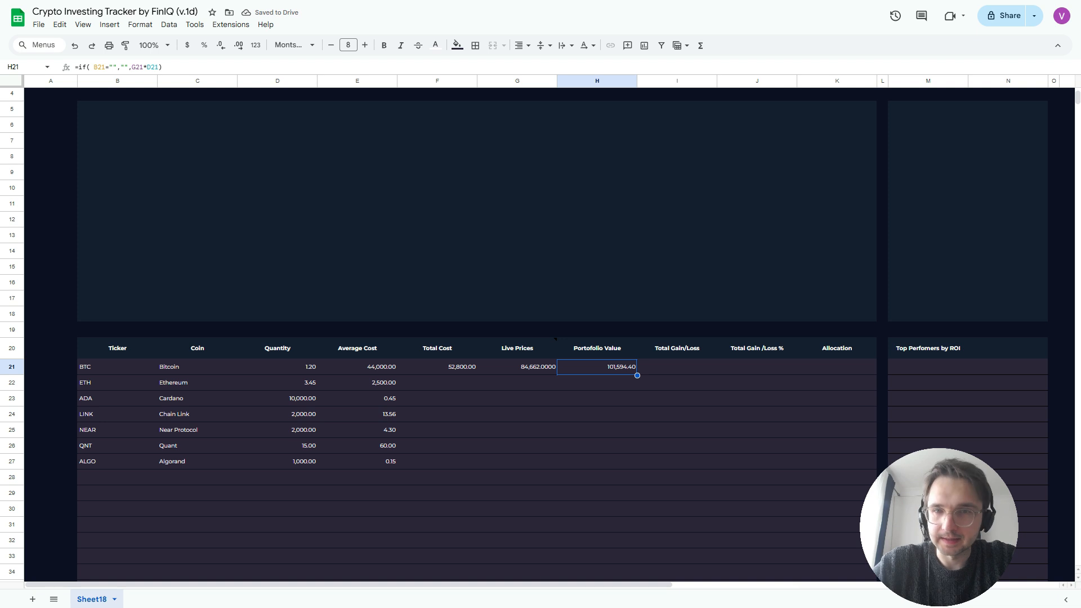
# - Calculate Bitcoin's total gain/loss in I21 with the formula =if(B21="","",H21-F21)
pyautogui.press('Right')
pyautogui.write('=')
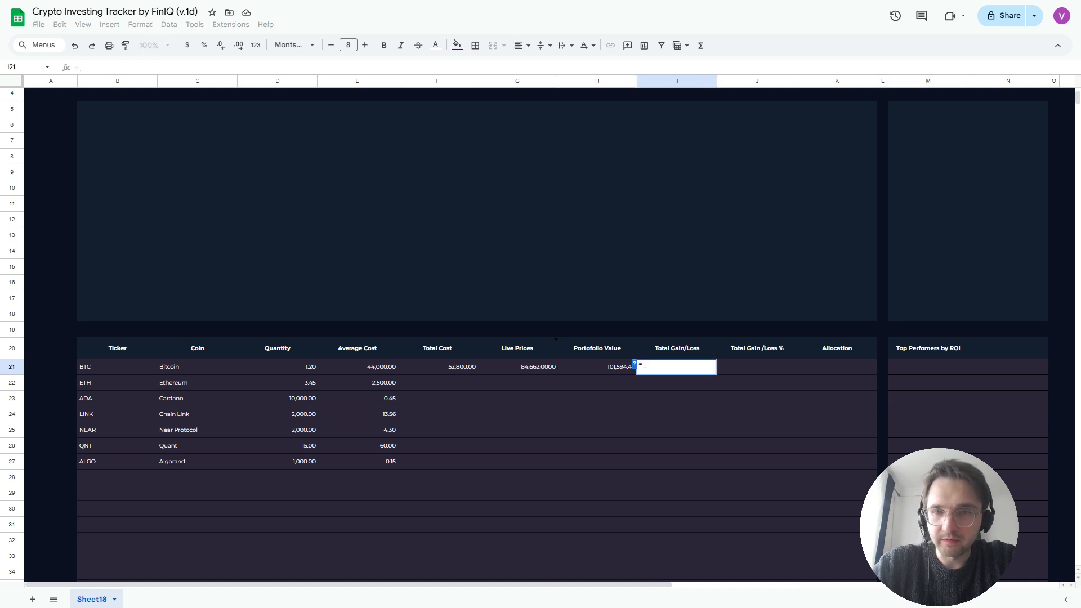
pyautogui.press('Left')
pyautogui.write('-')
pyautogui.press('BackSpace')
pyautogui.press('BackSpace')
pyautogui.press('BackSpace')
pyautogui.press('BackSpace')
pyautogui.write('if(')
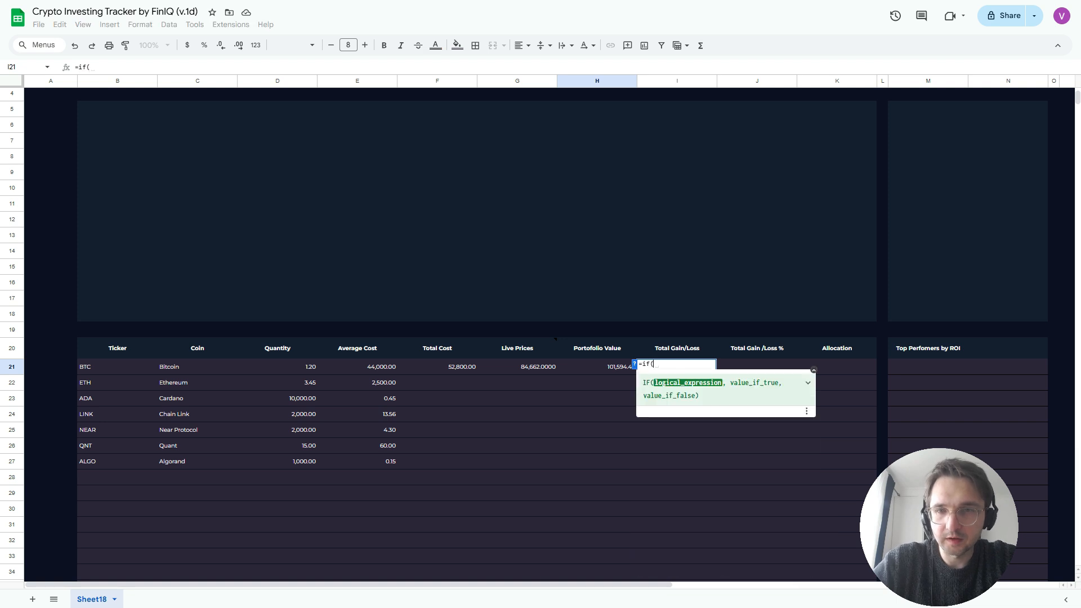
pyautogui.write('b21="","",')
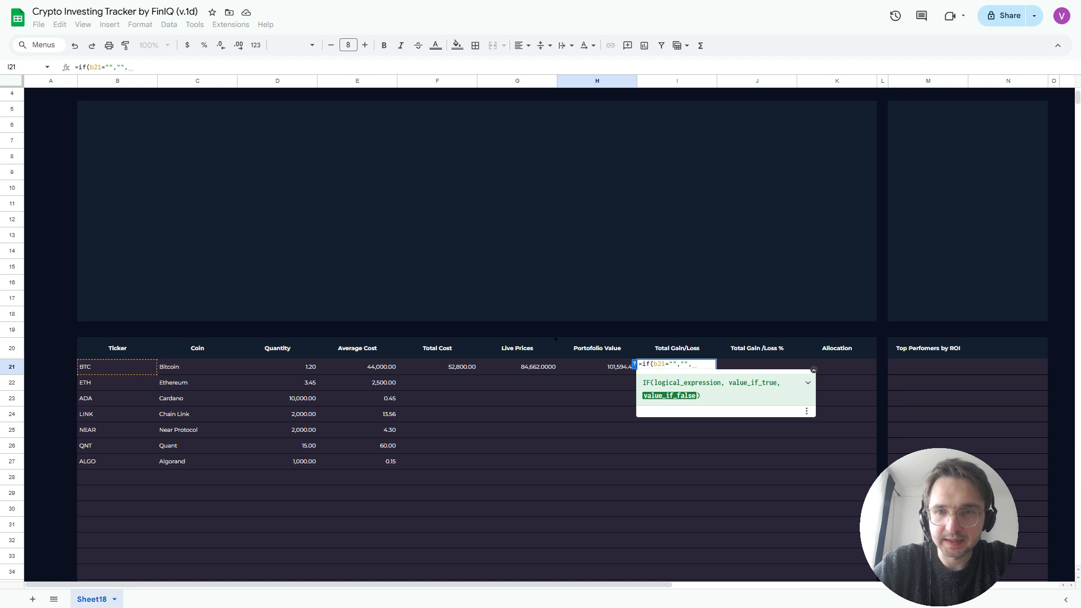
pyautogui.press('Left')
pyautogui.press('Left')
pyautogui.press('Right')
pyautogui.write('-')
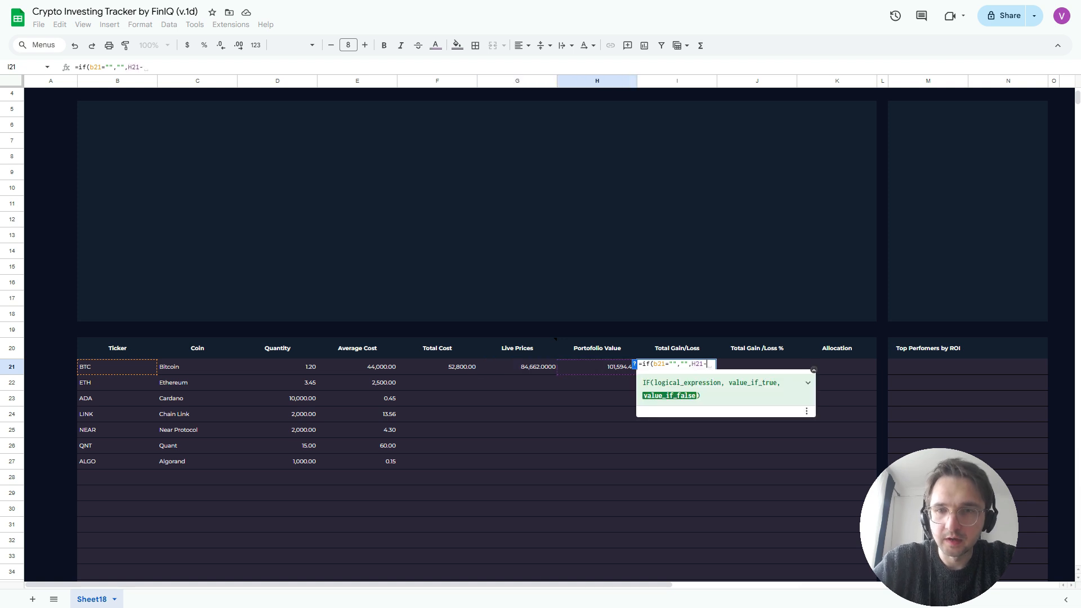
pyautogui.press('Left')
pyautogui.press('Left')
pyautogui.press('Left')
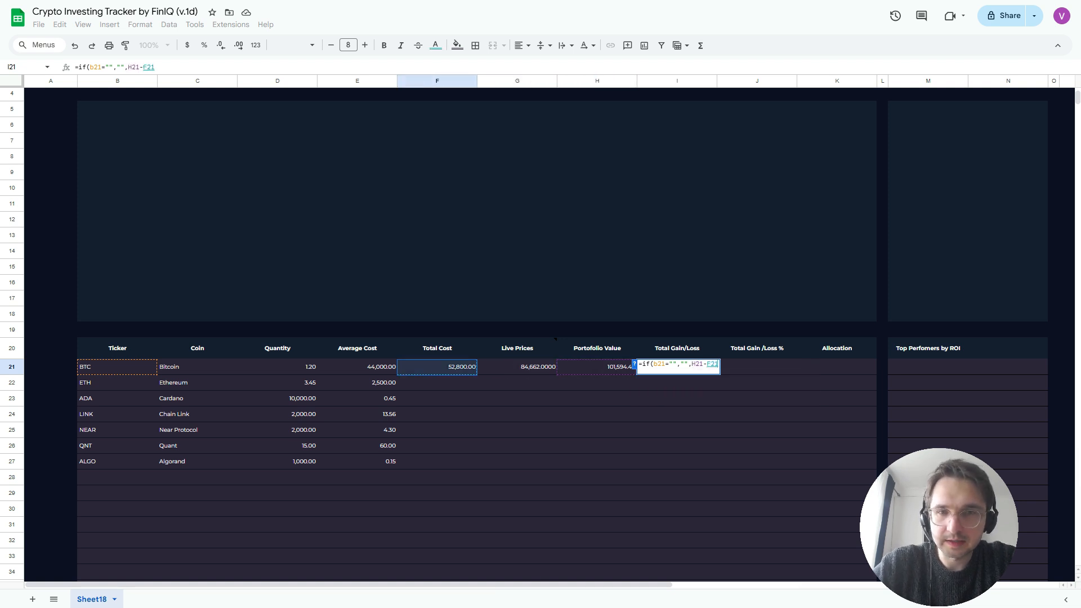
pyautogui.press('Return')
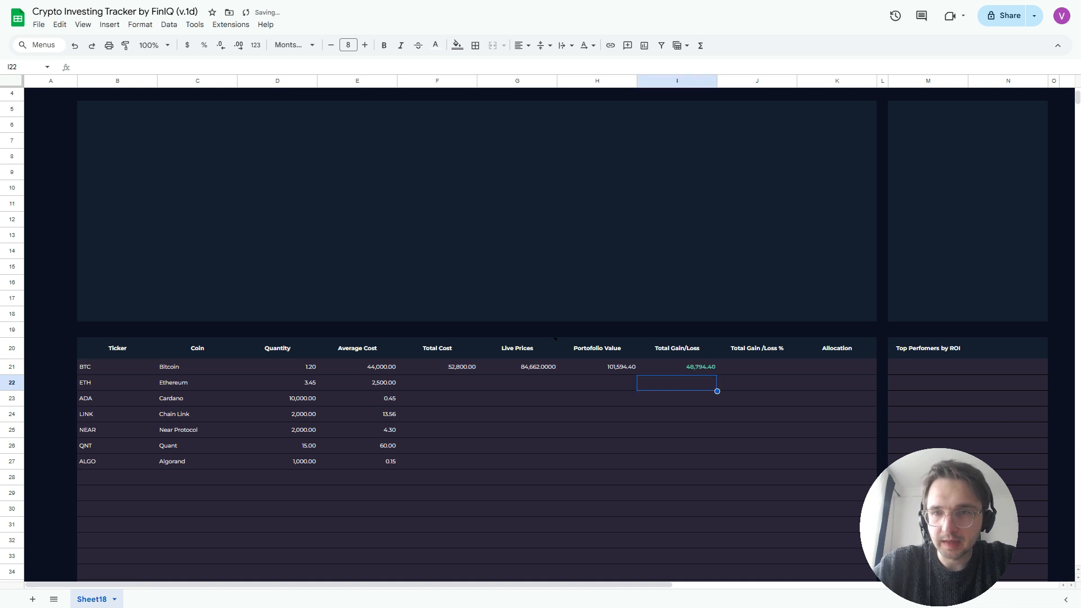
pyautogui.press('Up')
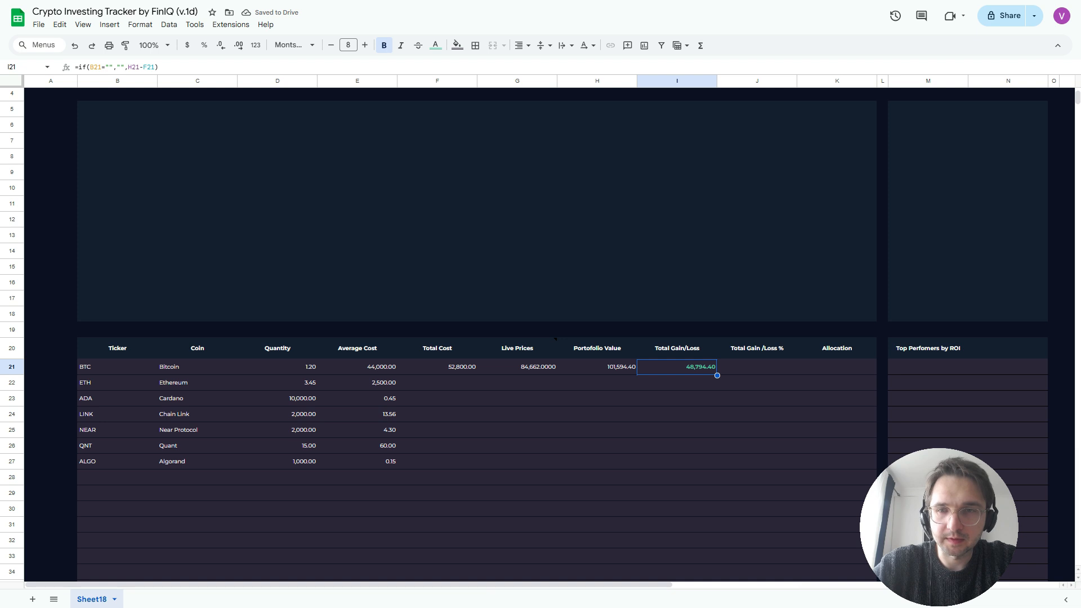
# - Calculate Bitcoin's total gain/loss percentage in J21 with the formula =IF(B21="","",I21/F21)
pyautogui.press('Right')
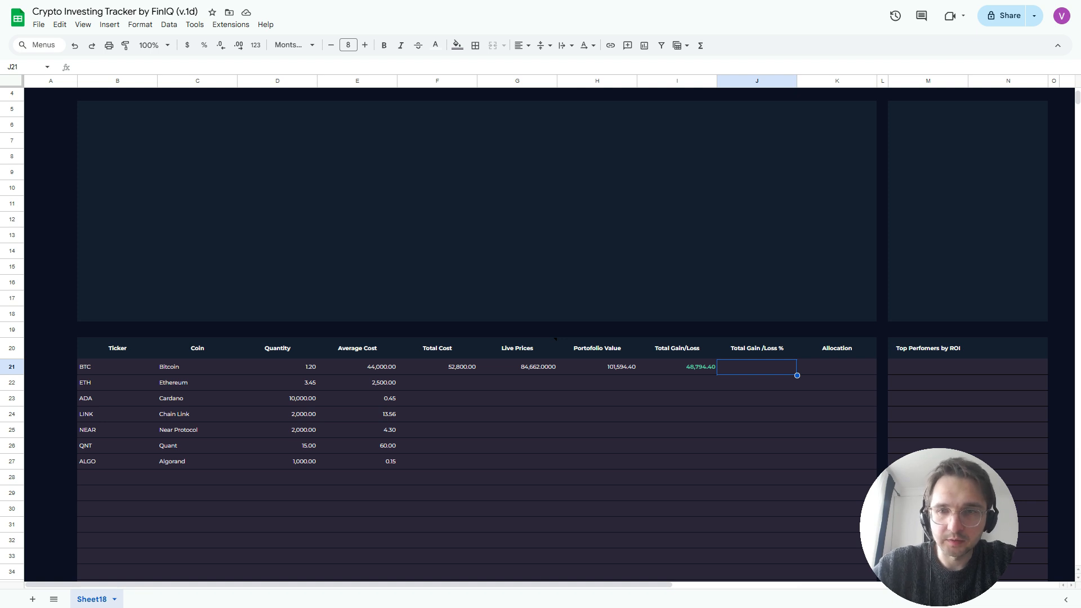
pyautogui.press('Left')
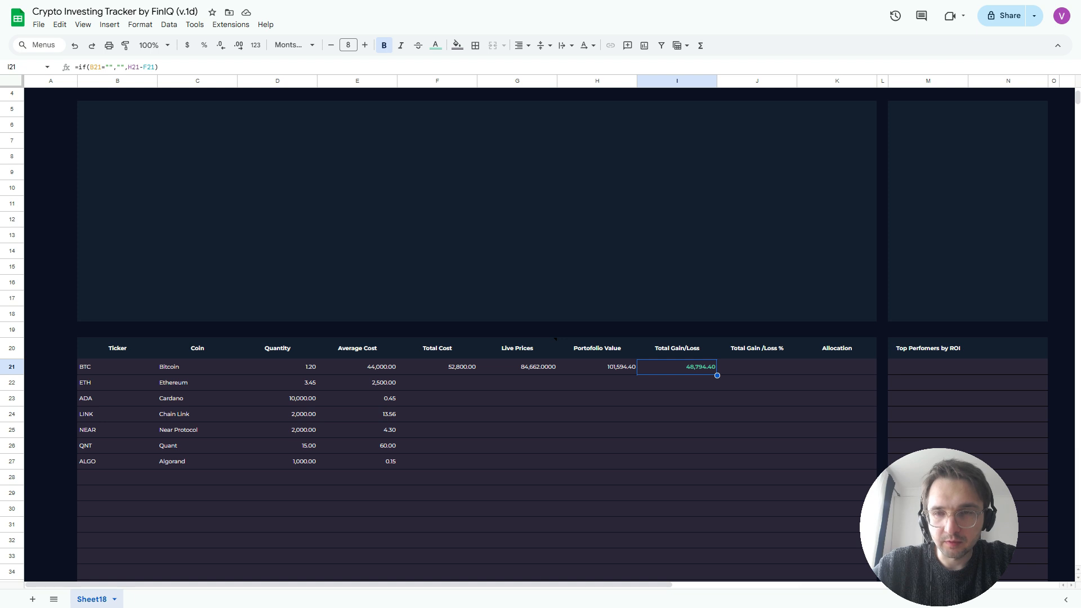
pyautogui.press('Right')
pyautogui.write('=')
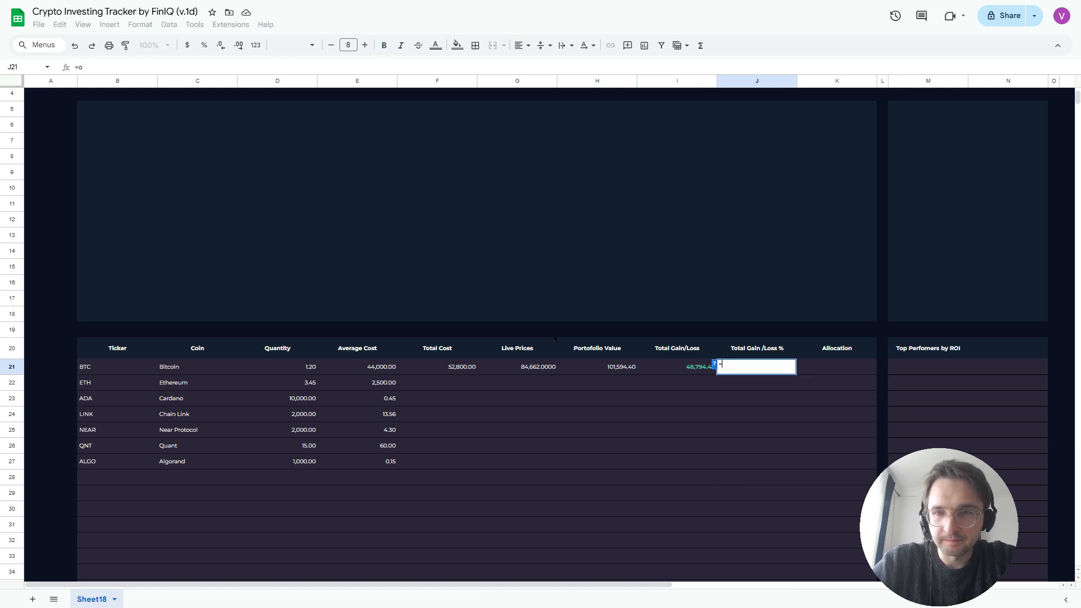
pyautogui.write('IF(b21="","",')
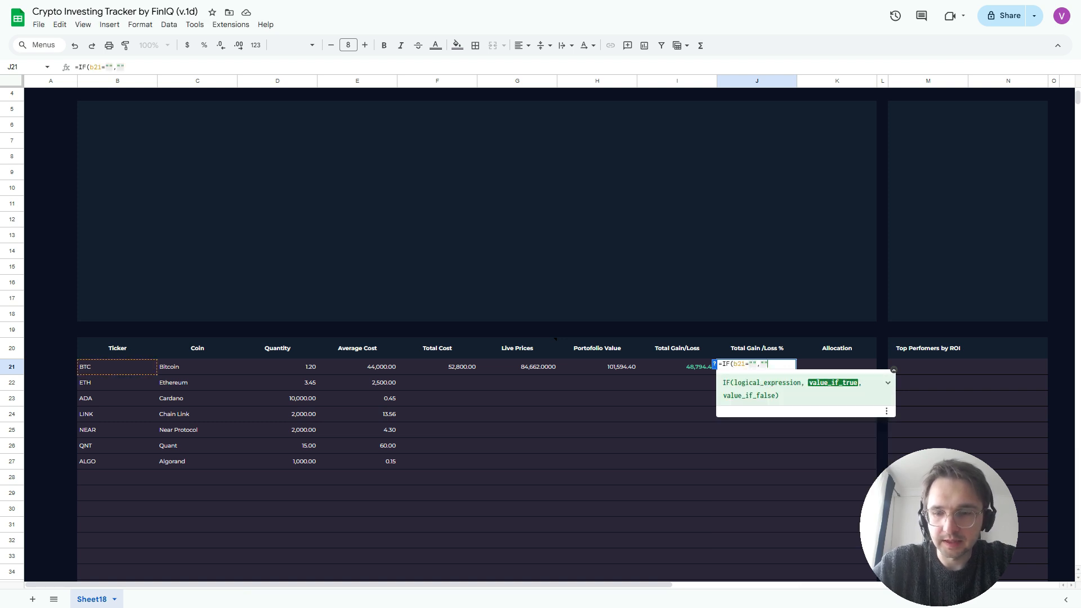
pyautogui.press('Left')
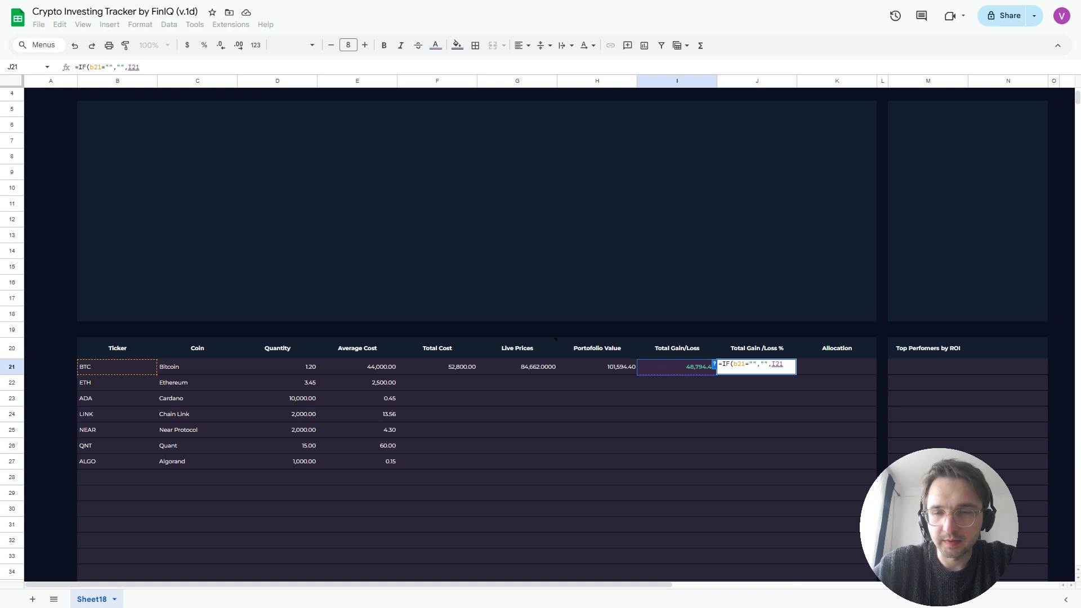
pyautogui.write('/')
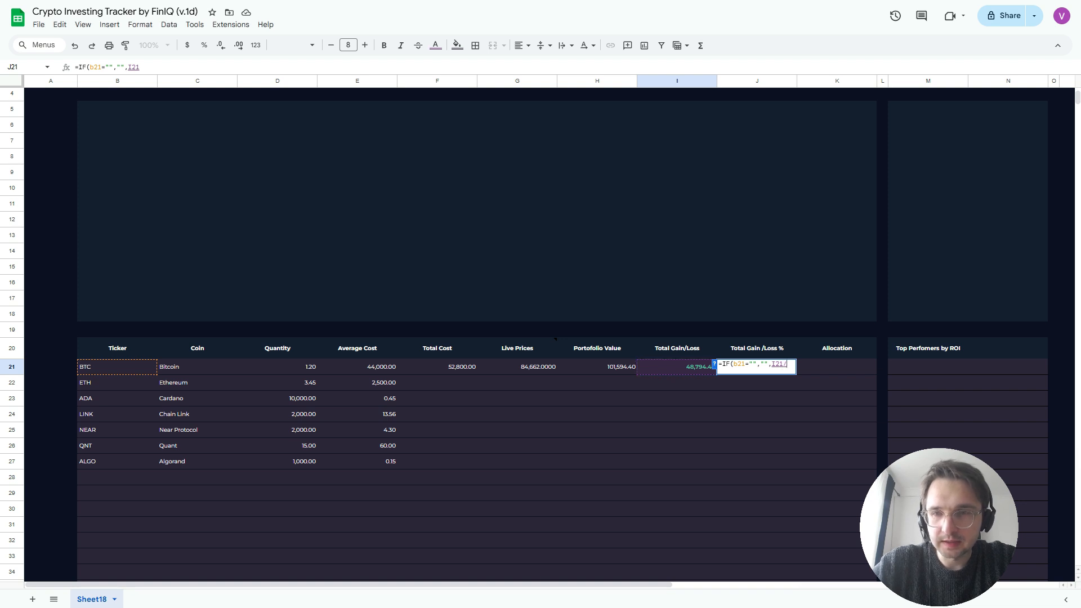
pyautogui.press('Left')
pyautogui.press('Left')
pyautogui.press('Left')
pyautogui.press('Left')
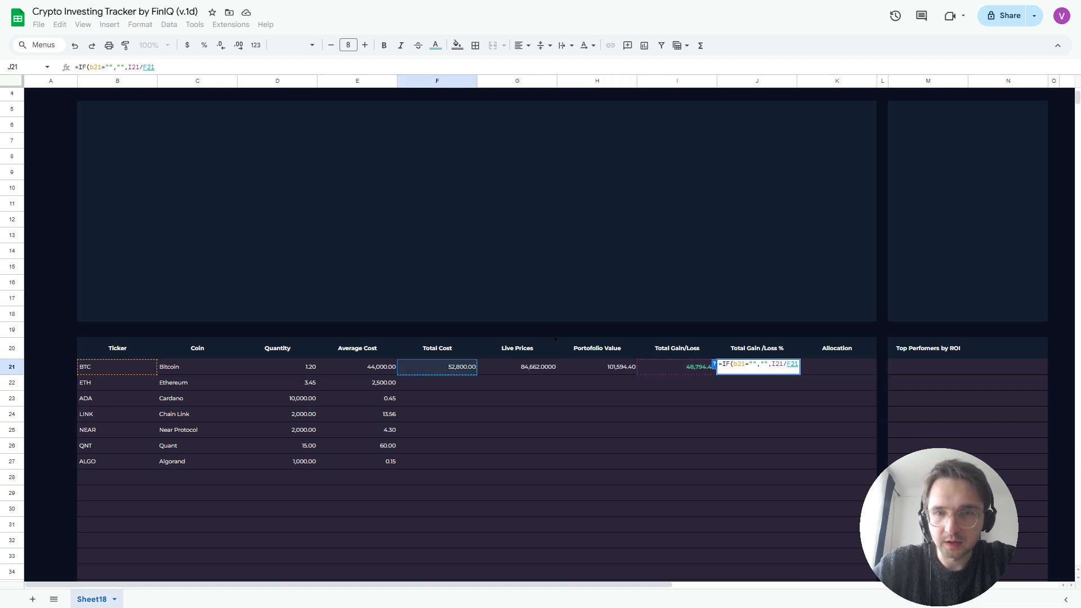
pyautogui.press('Return')
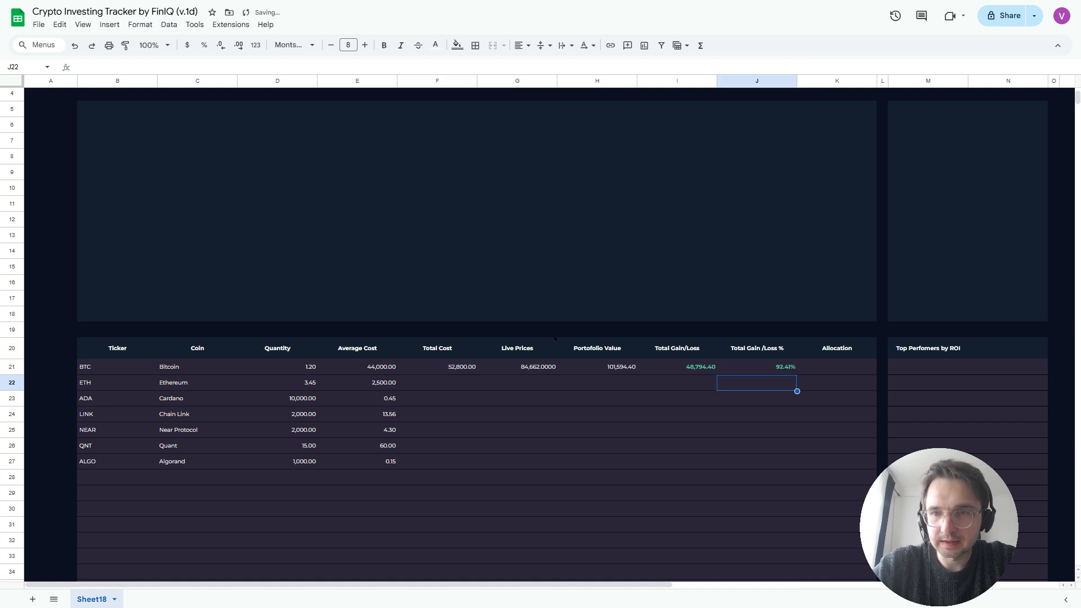
pyautogui.press('Up')
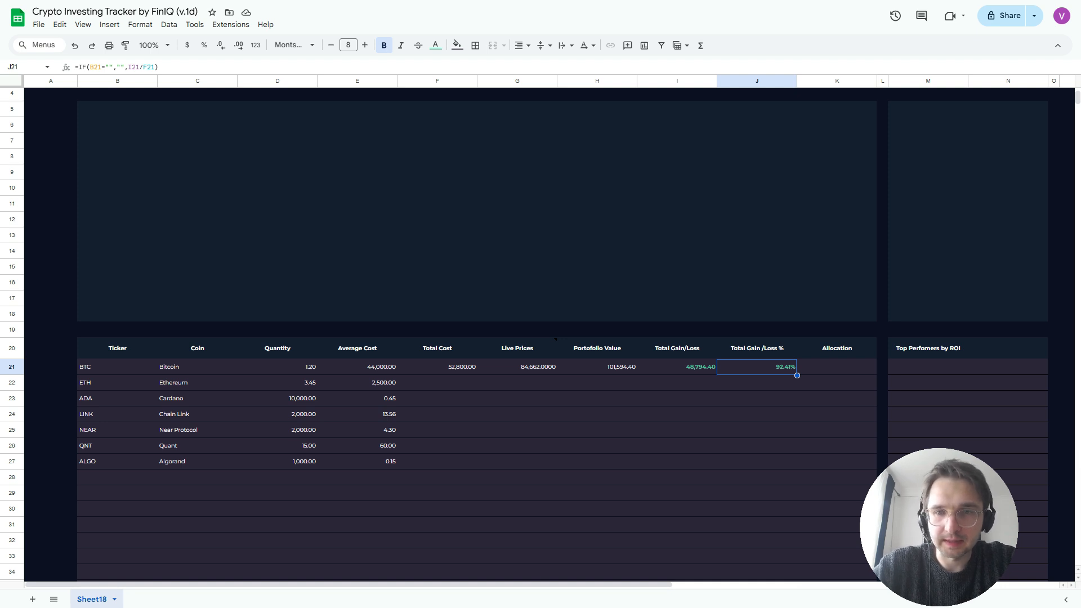
# - Review the calculated cells of the Bitcoin row, from Total Cost to Total Gain/Loss %
pyautogui.press('Left')
pyautogui.press('Left')
pyautogui.press('Left')
pyautogui.press('Left')
pyautogui.press('Right')
pyautogui.press('Right')
pyautogui.press('Right')
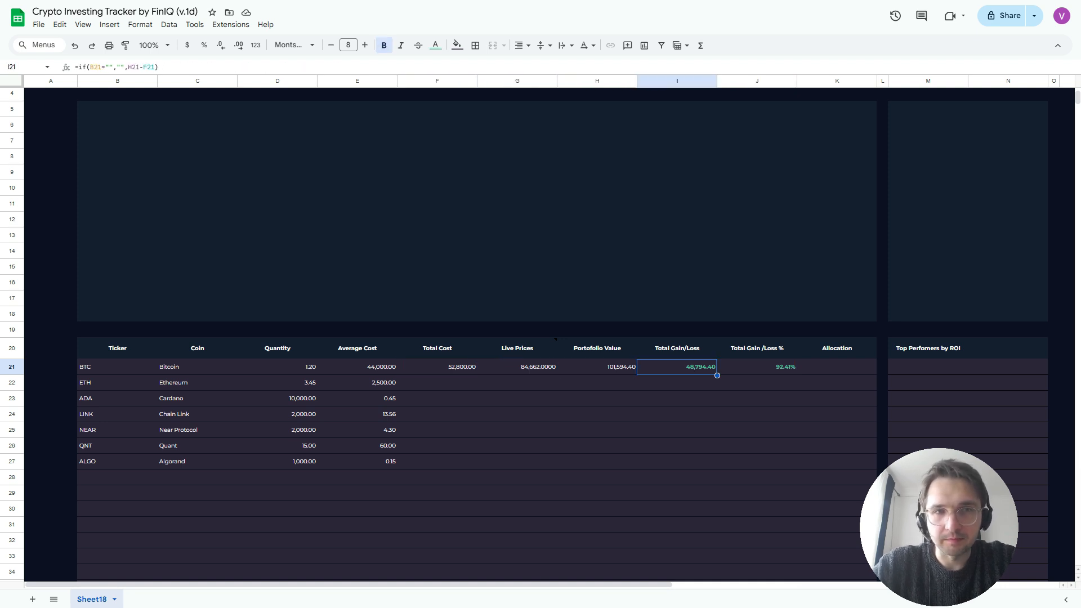
pyautogui.press('Right')
pyautogui.press('Right')
# - Fill the formulas in F21:J21 down to the remaining coins through row 27
pyautogui.press('Left')
pyautogui.press('Left')
pyautogui.press('Left')
pyautogui.press('Left')
pyautogui.press('Left')
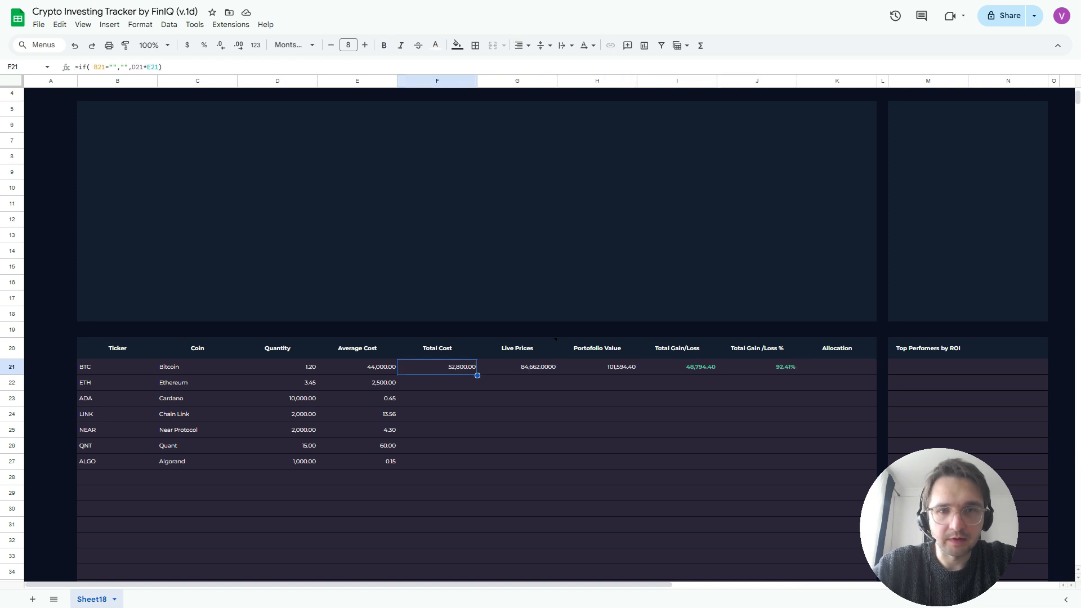
pyautogui.press('Right')
pyautogui.press('Left')
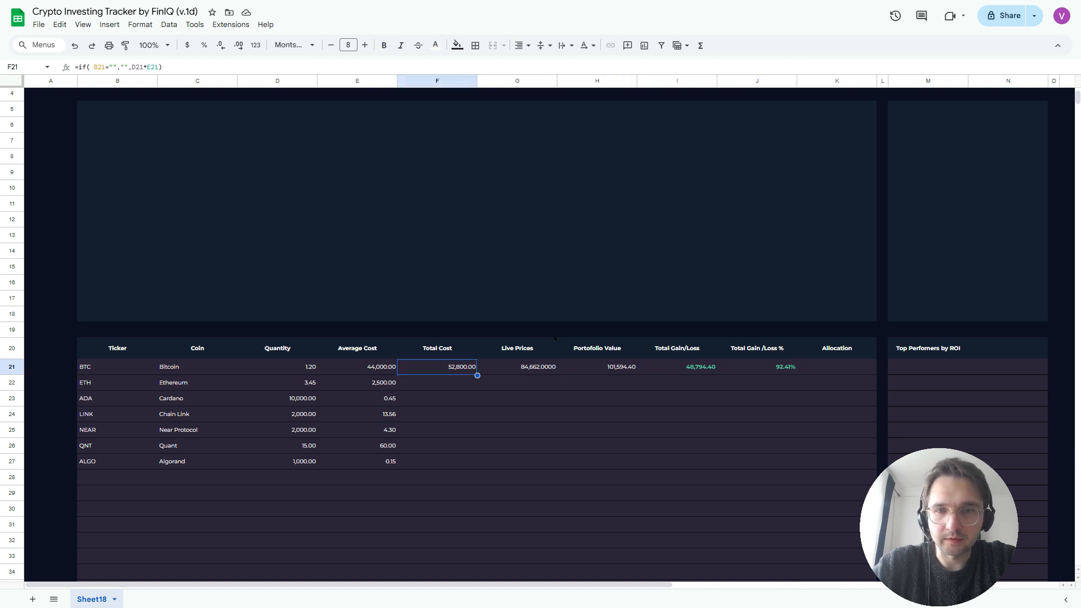
pyautogui.hotkey('shift', 'Right')
pyautogui.hotkey('shift', 'Right')
pyautogui.hotkey('shift', 'Right')
pyautogui.hotkey('shift', 'Right')
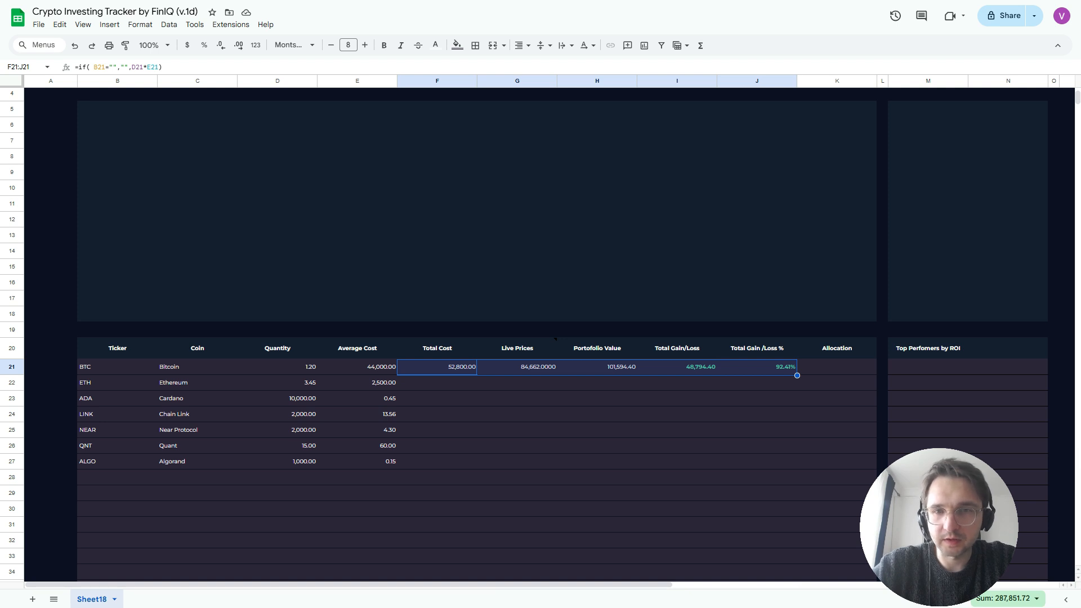
pyautogui.press('Left')
pyautogui.press('Right')
pyautogui.hotkey('shift', 'Right')
pyautogui.hotkey('shift', 'Right')
pyautogui.hotkey('shift', 'Right')
pyautogui.hotkey('shift', 'Right')
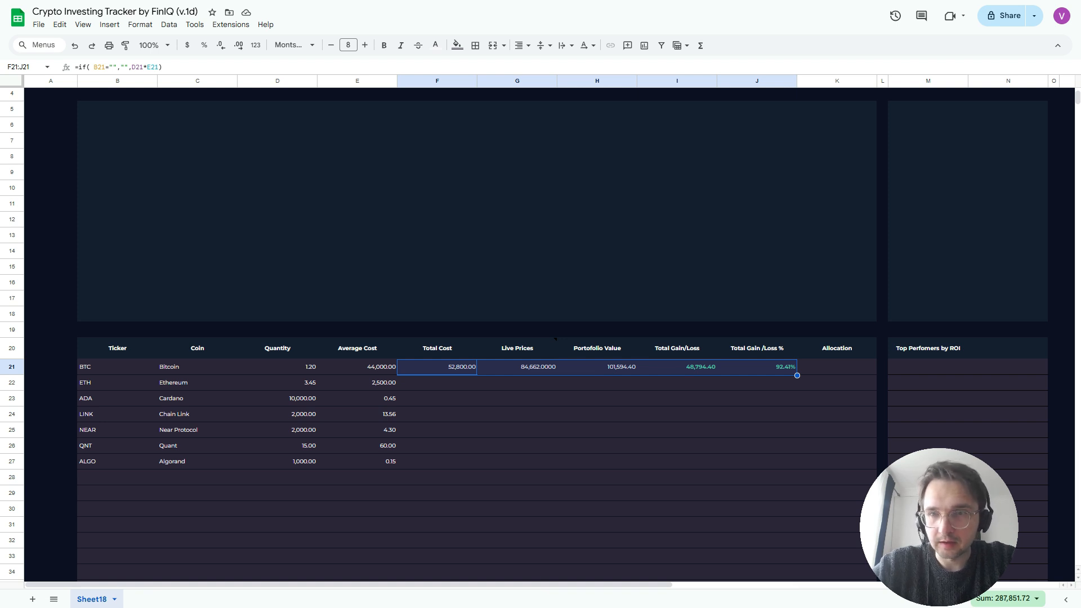
pyautogui.doubleClick(797, 376)
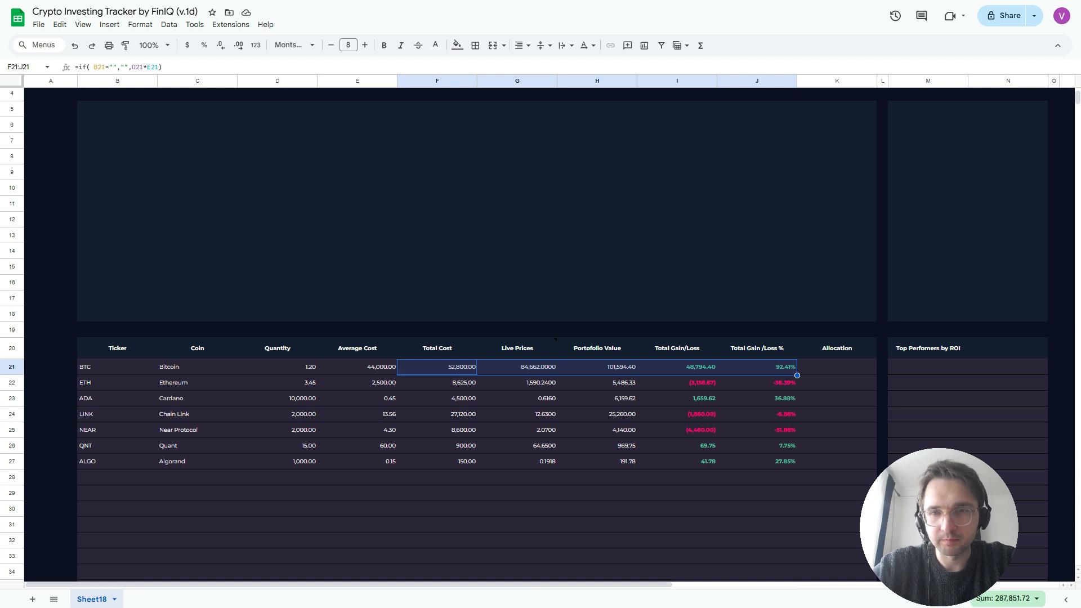
# - Calculate the overall portfolio value beside VALUE in M2 with the formula =SUM(H21:H)
pyautogui.scroll(3, 541, 332)
pyautogui.hscroll(2, 540, 332)
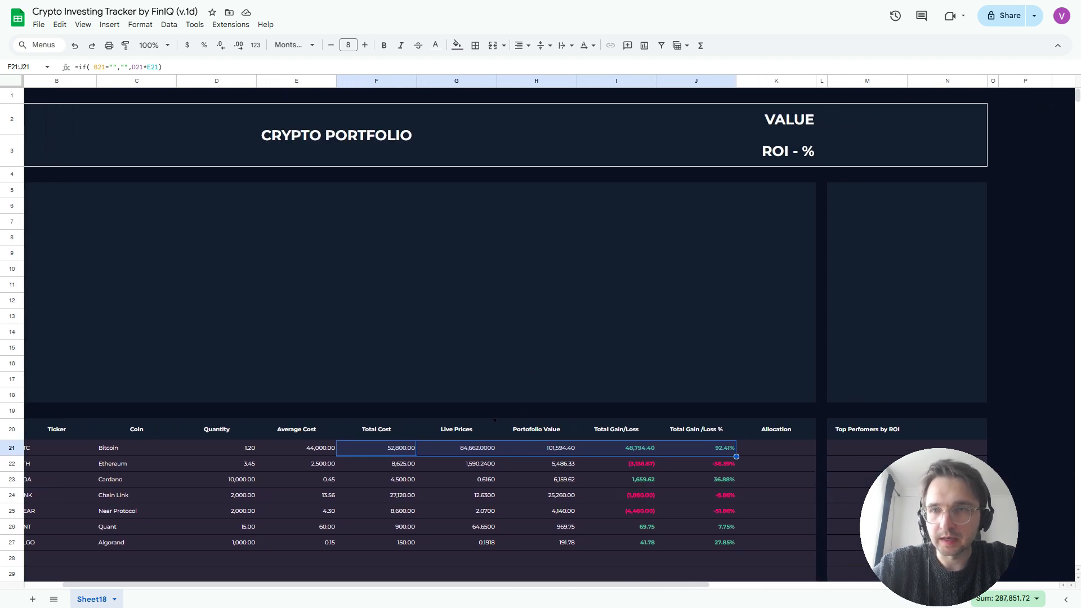
pyautogui.click(906, 119)
pyautogui.write('=su')
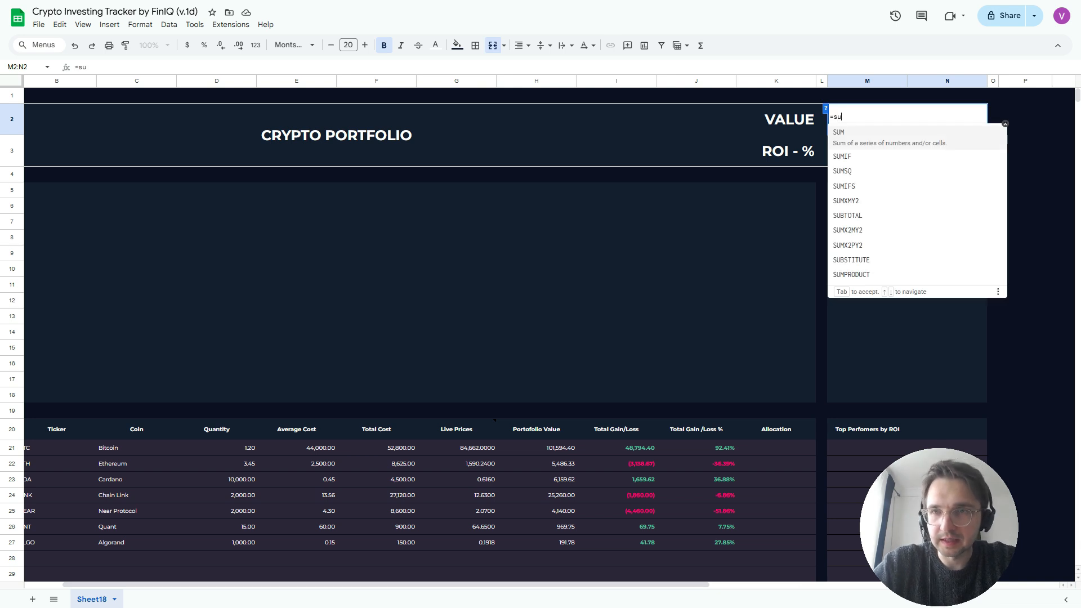
pyautogui.press('Tab')
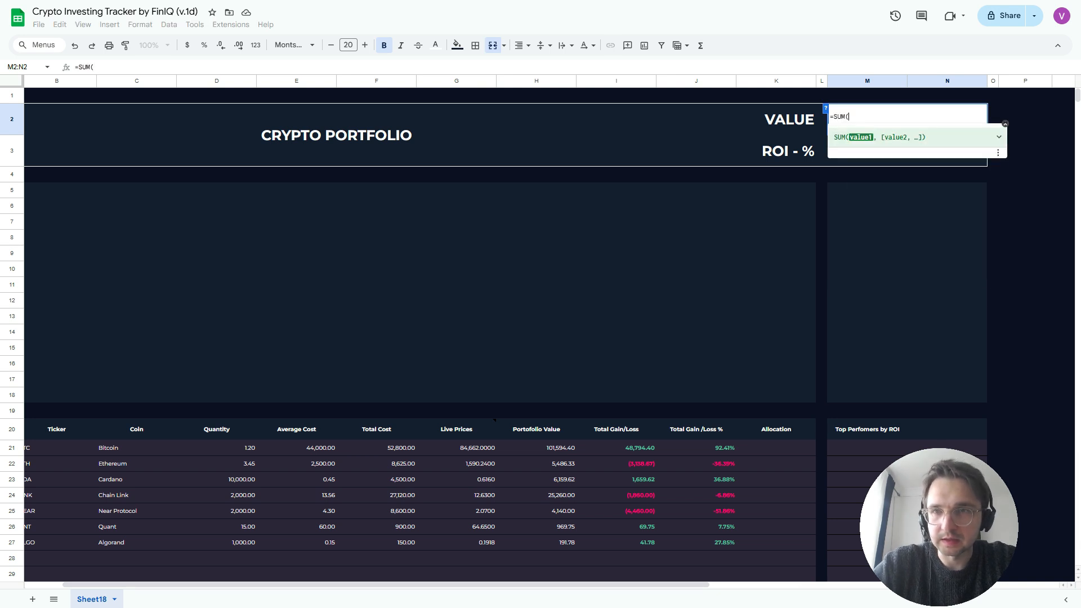
pyautogui.click(536, 448)
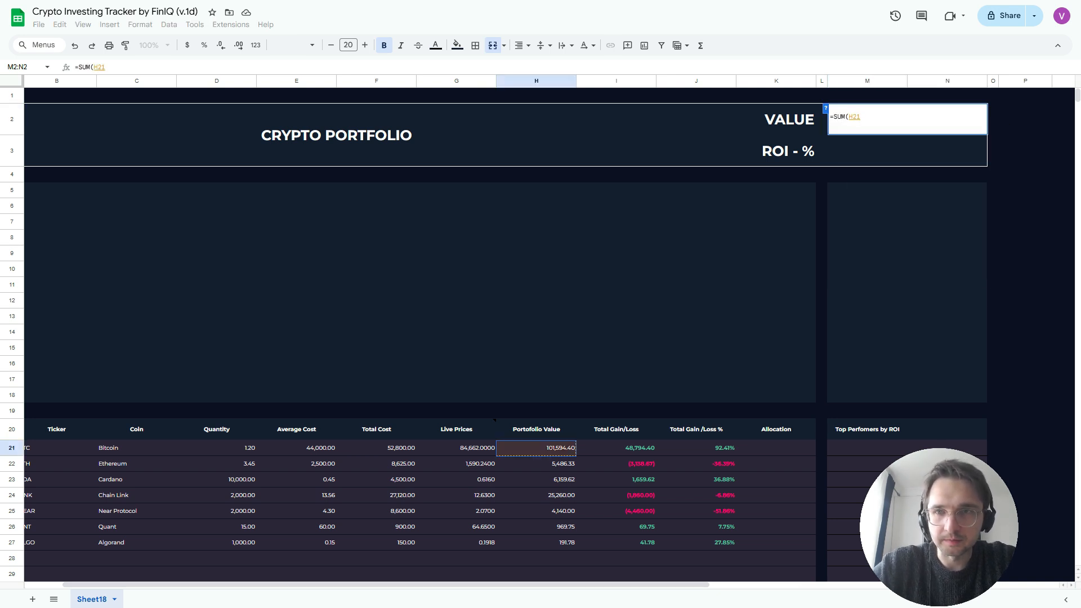
pyautogui.write(':H')
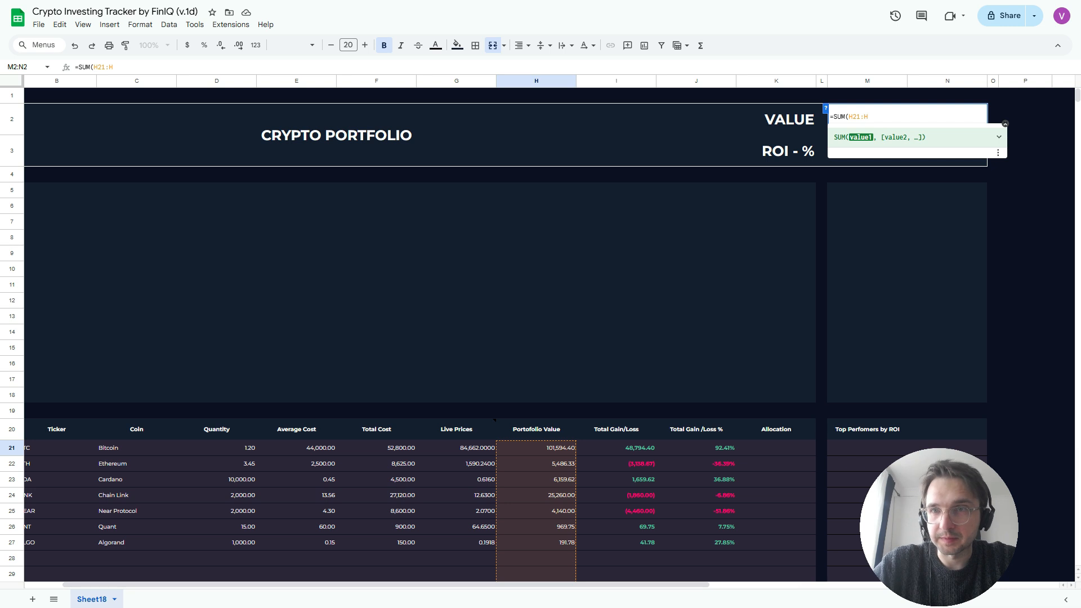
pyautogui.write(')')
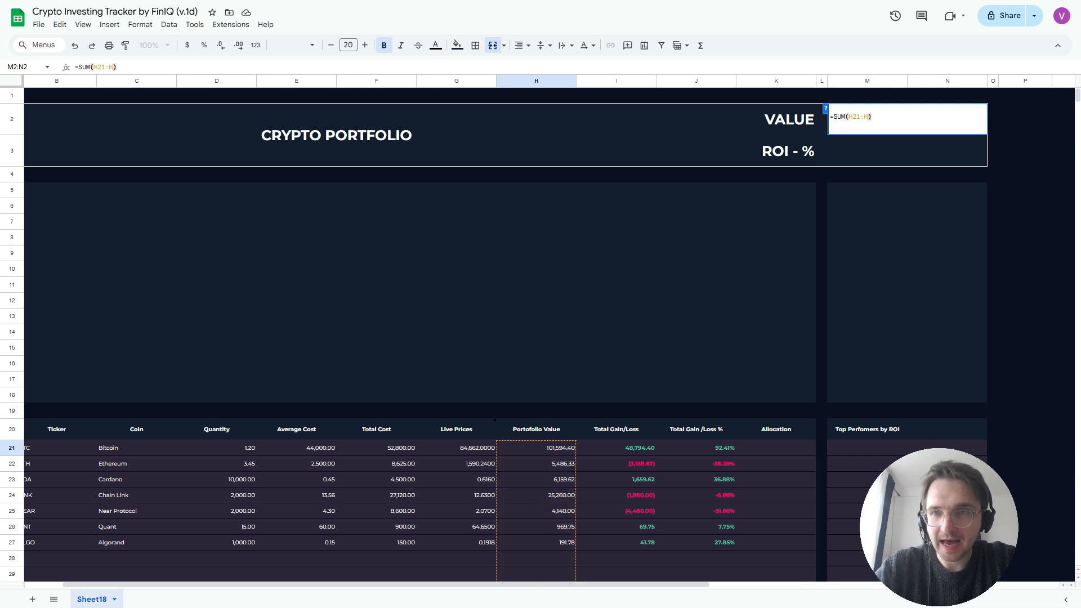
pyautogui.press('Return')
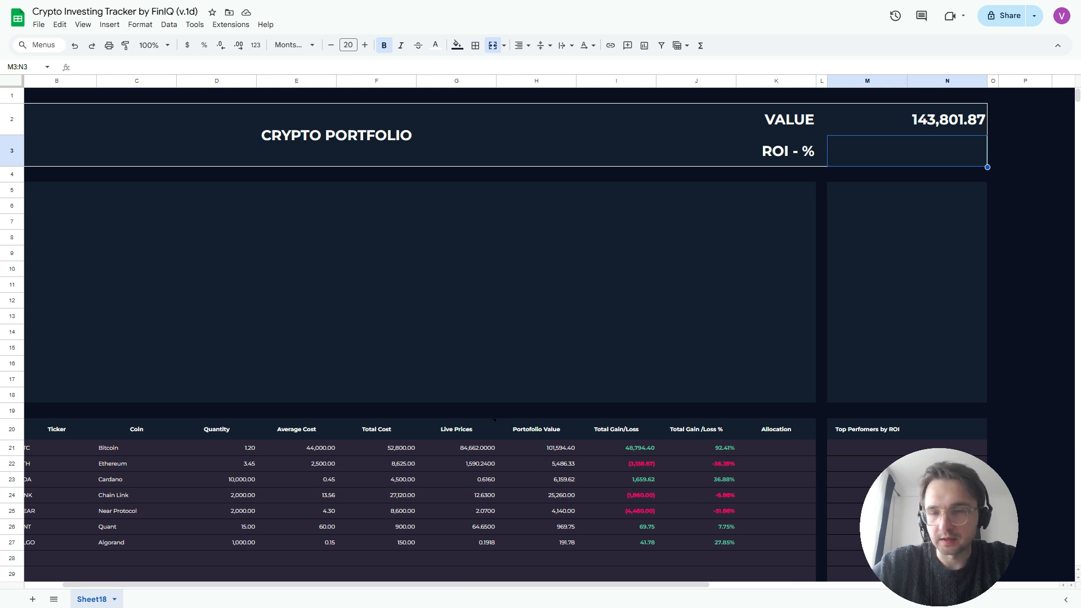
# - Calculate Bitcoin's allocation in K21 with the formula =IF(B21="","",H21/$M$2), keeping the portfolio value reference absolute
pyautogui.click(776, 448)
pyautogui.write('=IF(')
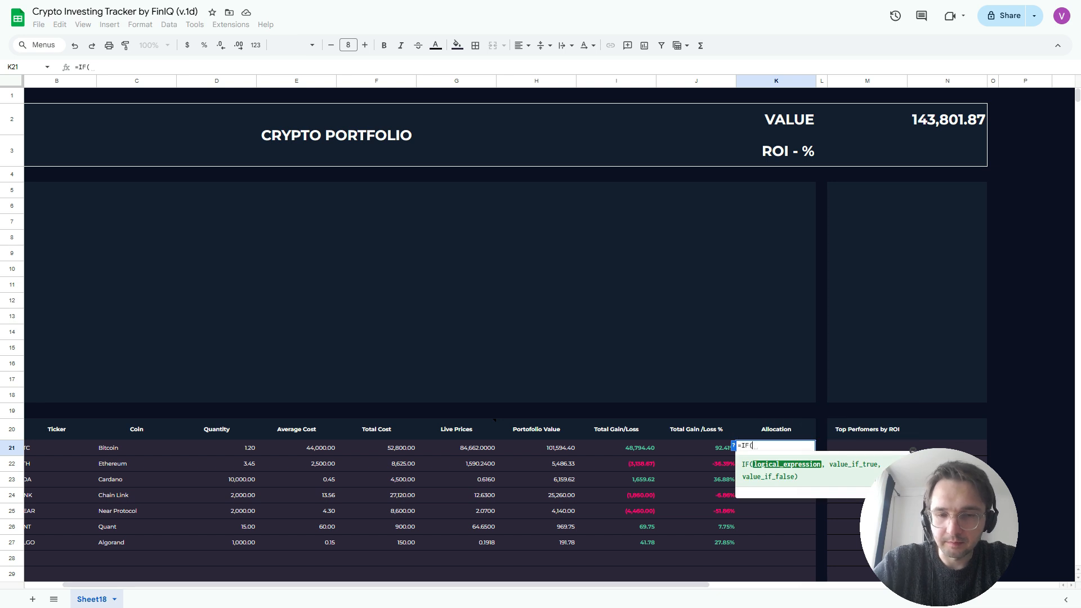
pyautogui.write('b21="",""')
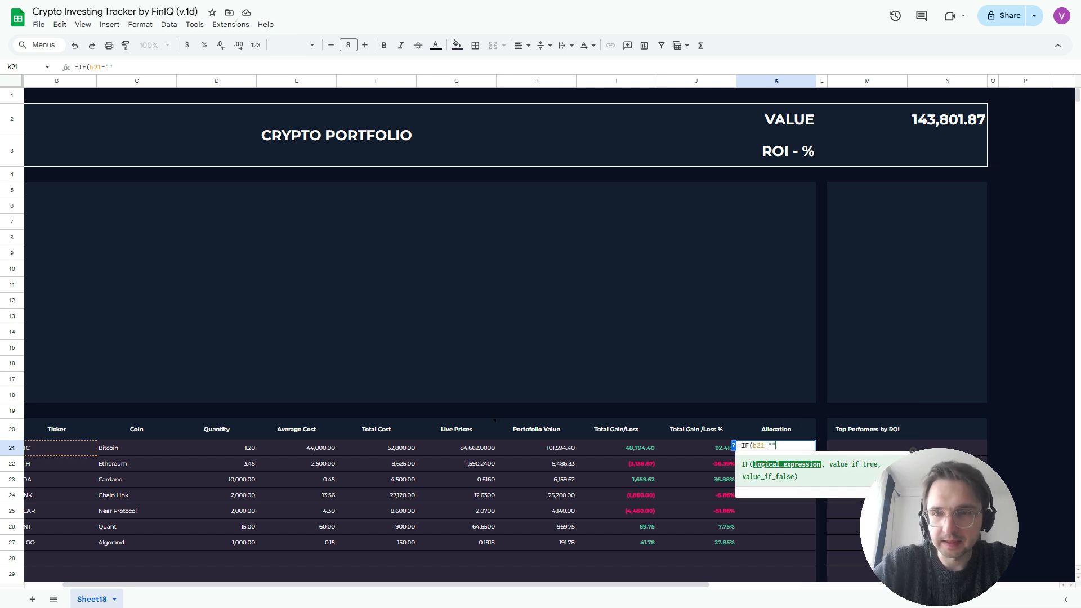
pyautogui.write(',')
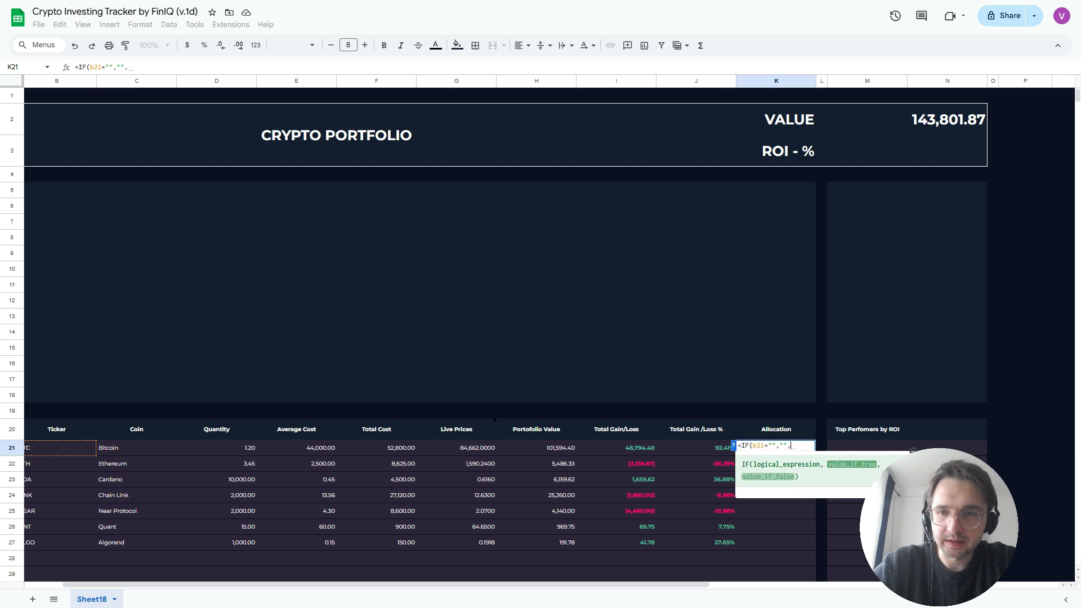
pyautogui.press('Left')
pyautogui.press('Left')
pyautogui.press('Left')
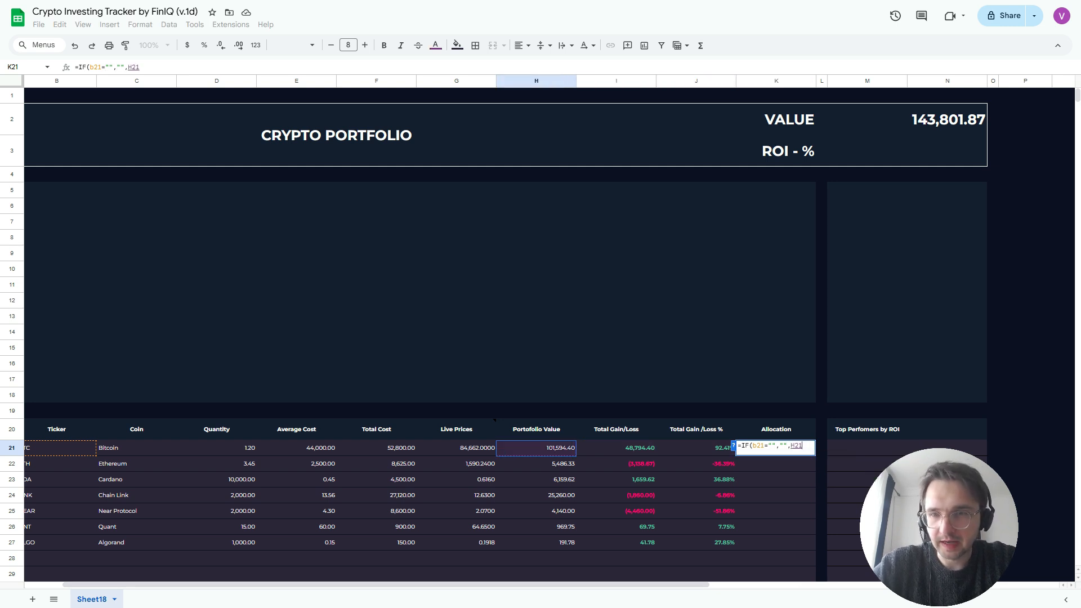
pyautogui.write('/')
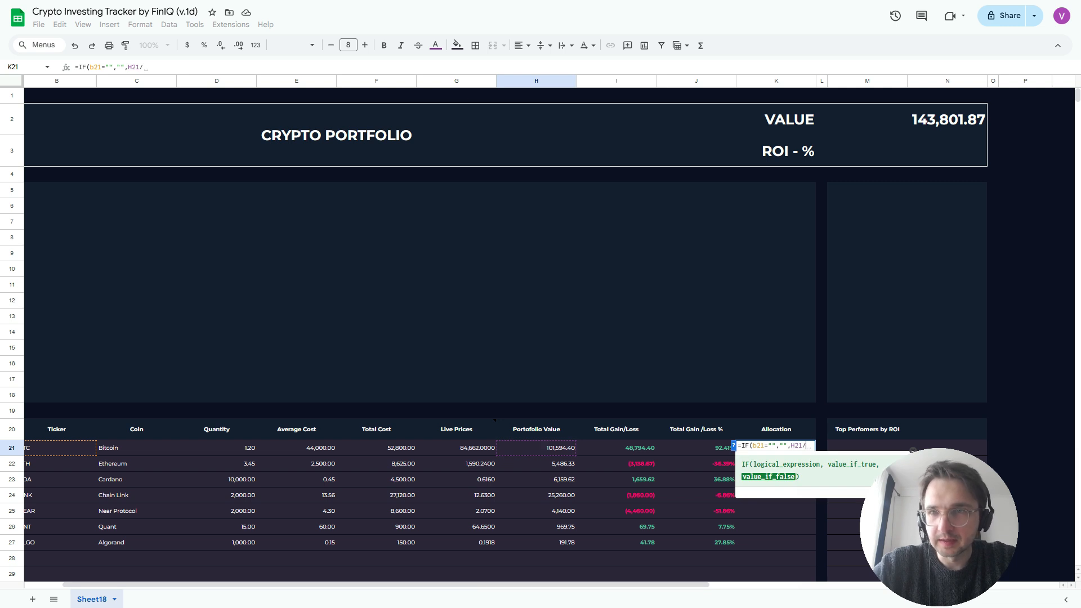
pyautogui.click(907, 119)
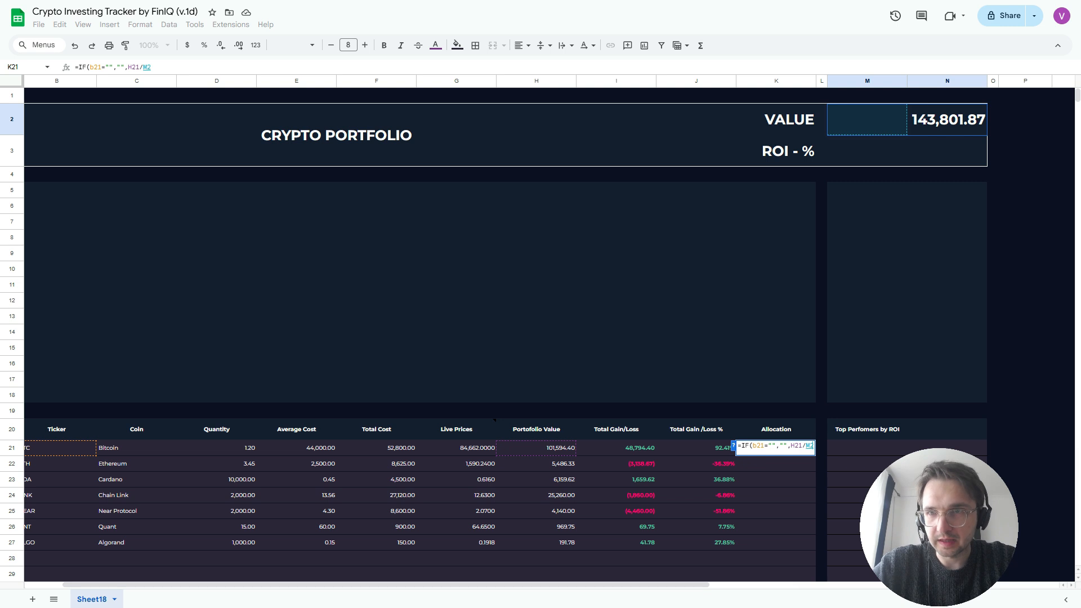
pyautogui.press('F4')
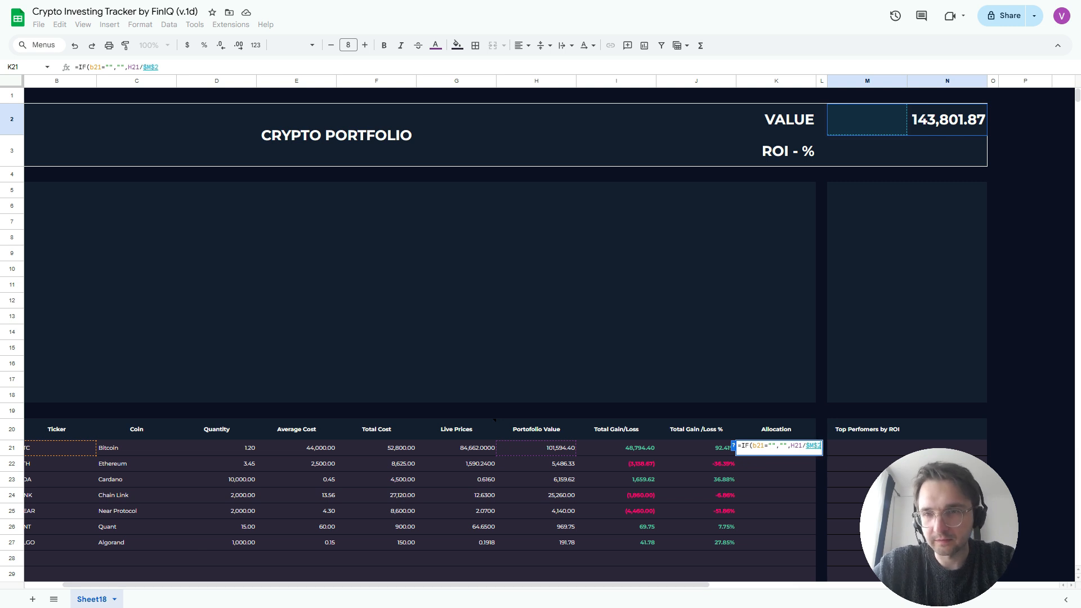
pyautogui.write(')')
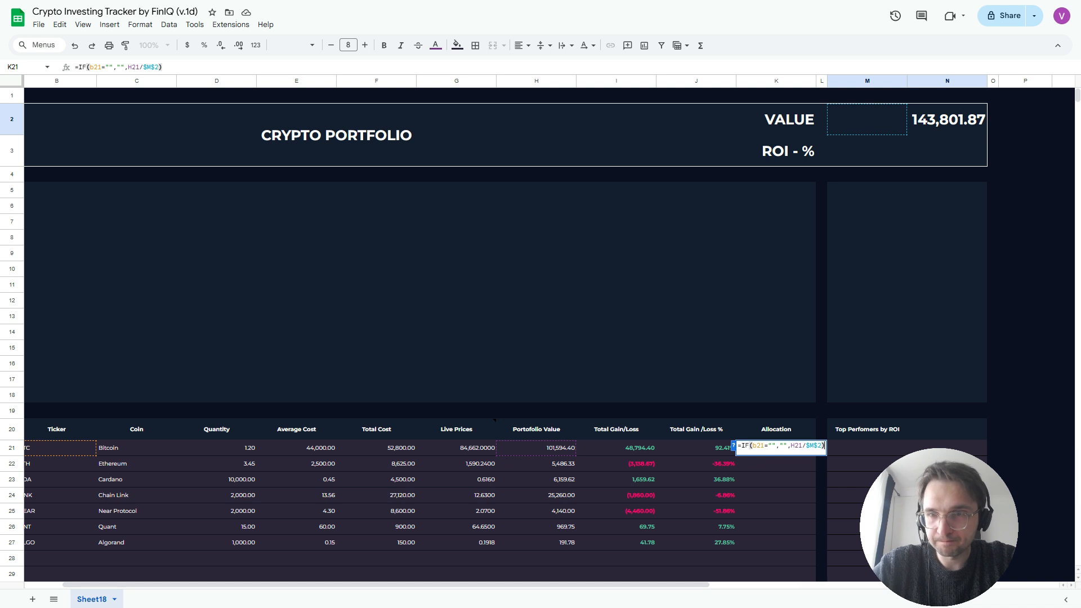
pyautogui.press('Return')
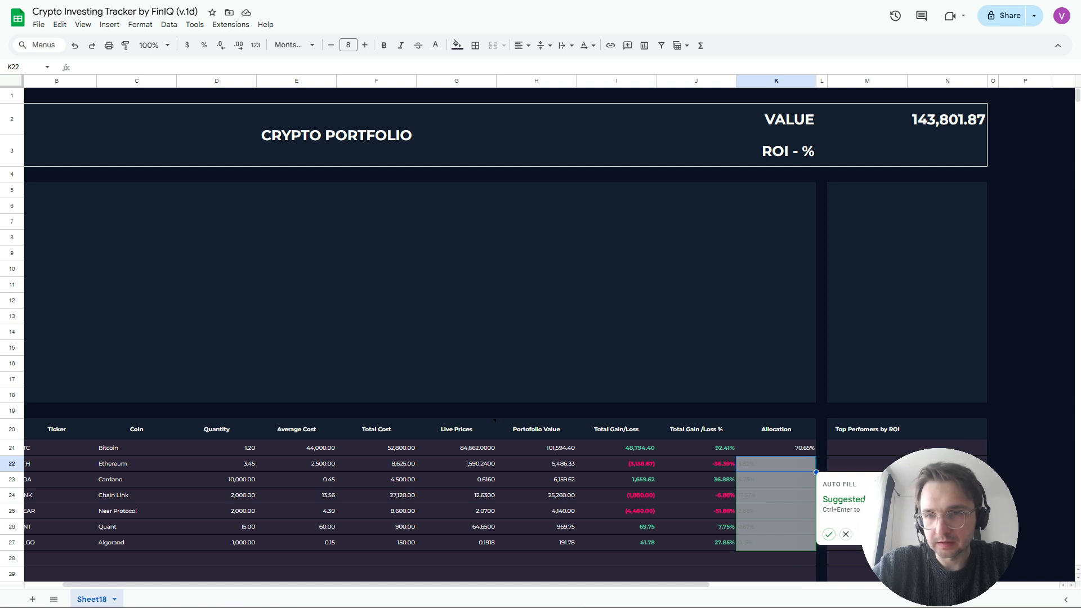
# - Fill the allocation formula in K21 down to the remaining coins through row 27
pyautogui.scroll(-3, 451, 332)
pyautogui.hscroll(3, 450, 332)
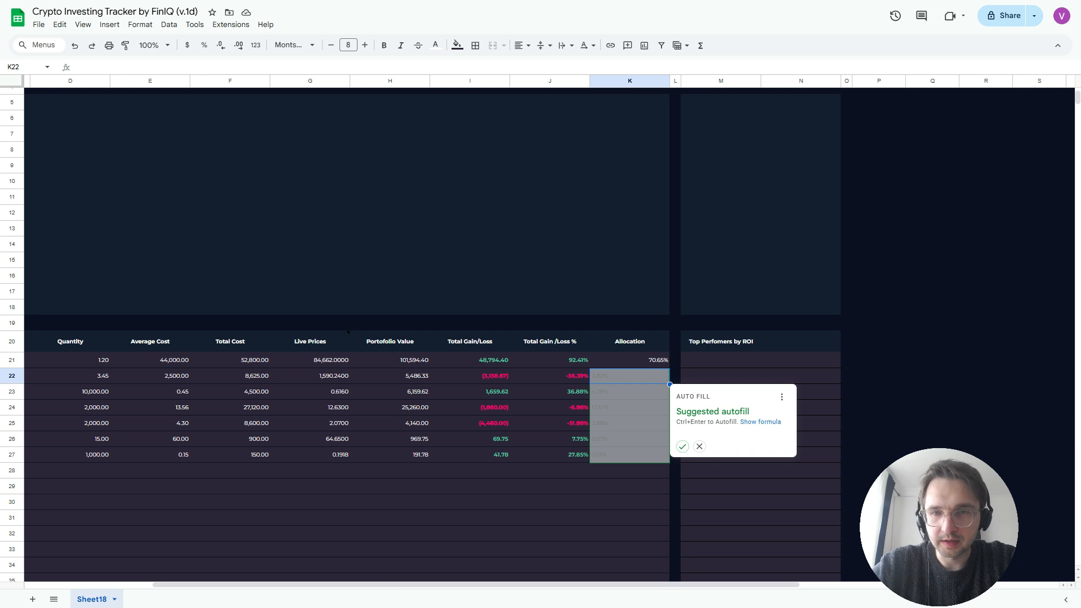
pyautogui.click(630, 360)
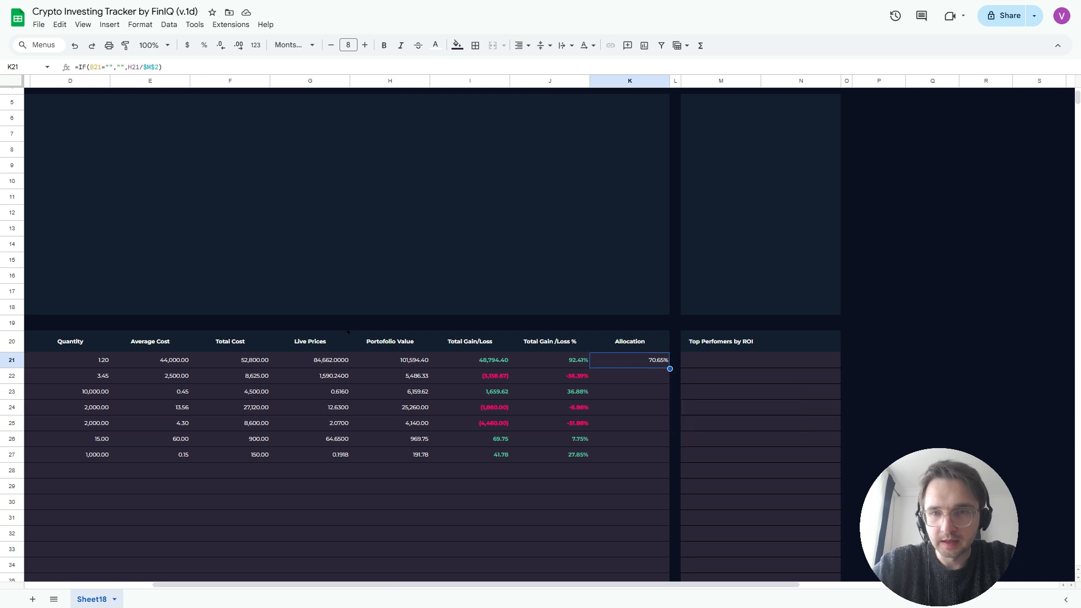
pyautogui.doubleClick(670, 369)
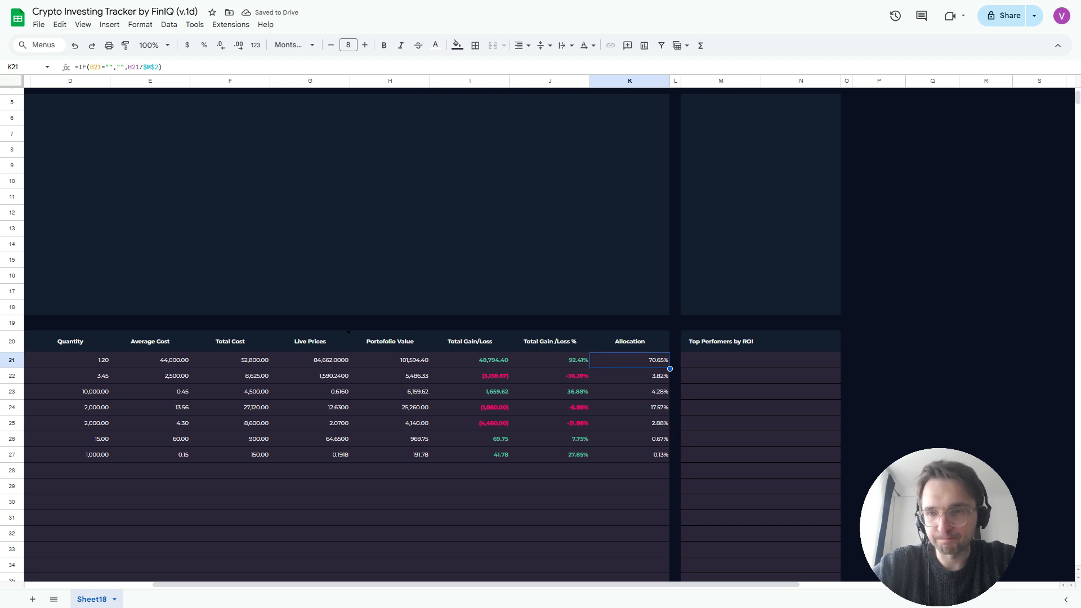
# - Calculate the overall portfolio return beside ROI - % in M3 with the formula =SUM(I21:I)/sum(F21:F)
pyautogui.scroll(3, 394, 281)
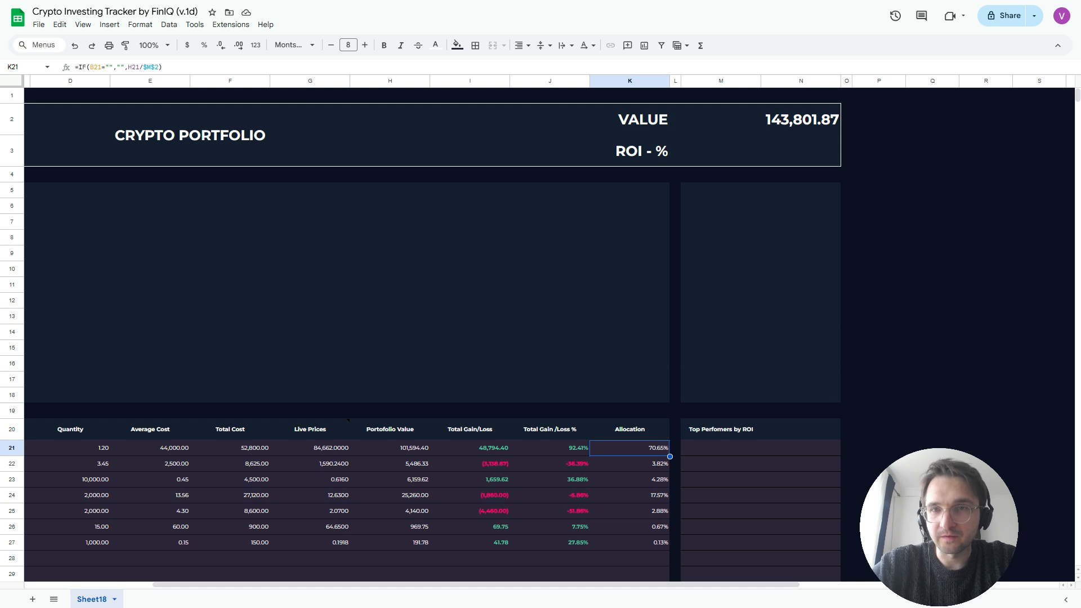
pyautogui.click(760, 151)
pyautogui.write('=')
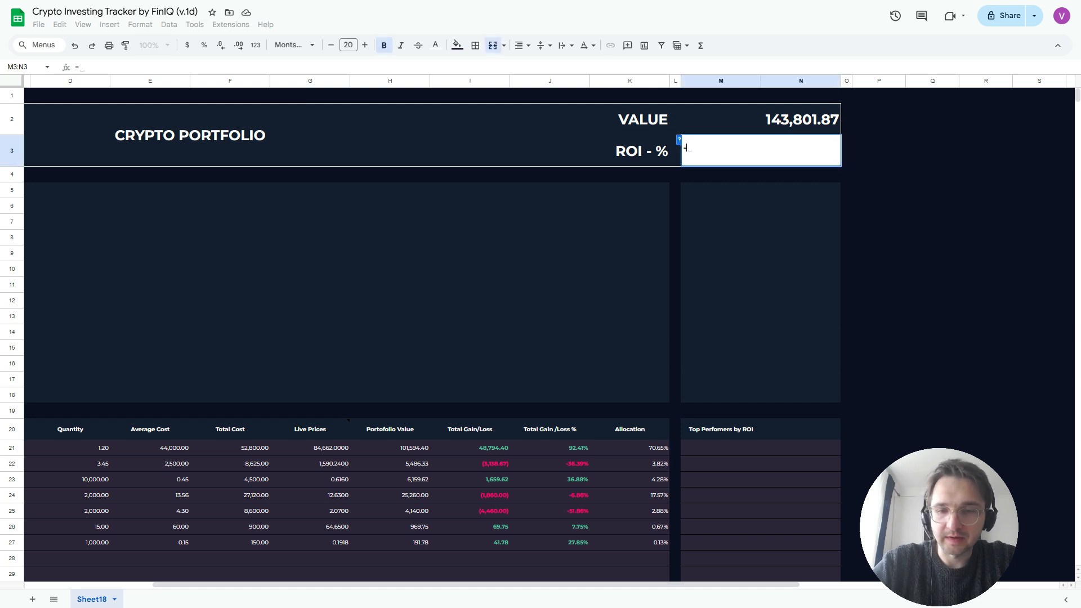
pyautogui.write('SUM(')
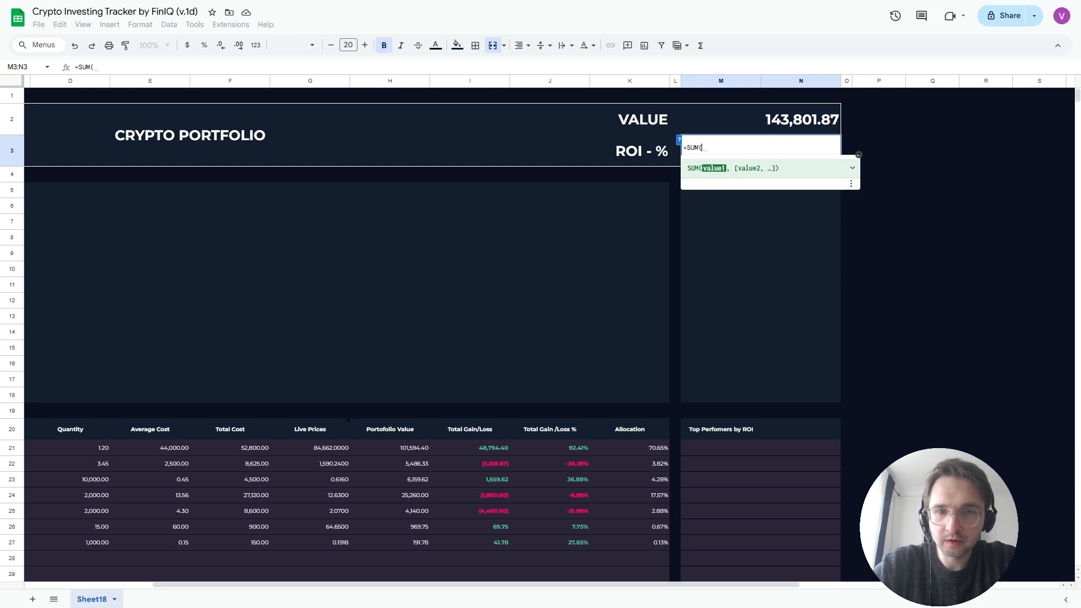
pyautogui.click(469, 448)
pyautogui.write(':')
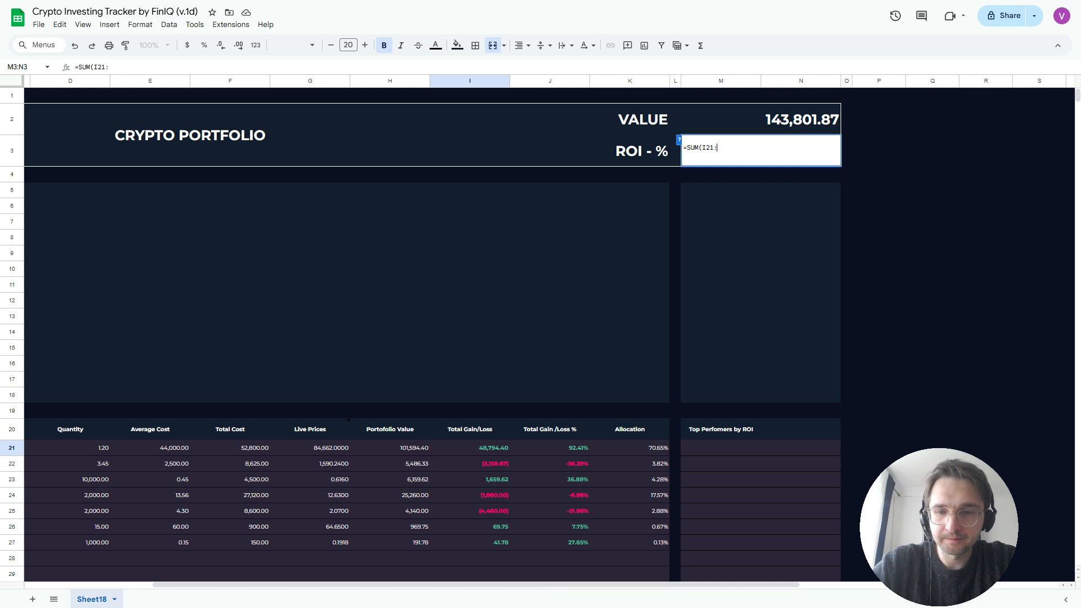
pyautogui.write('I)/sum(')
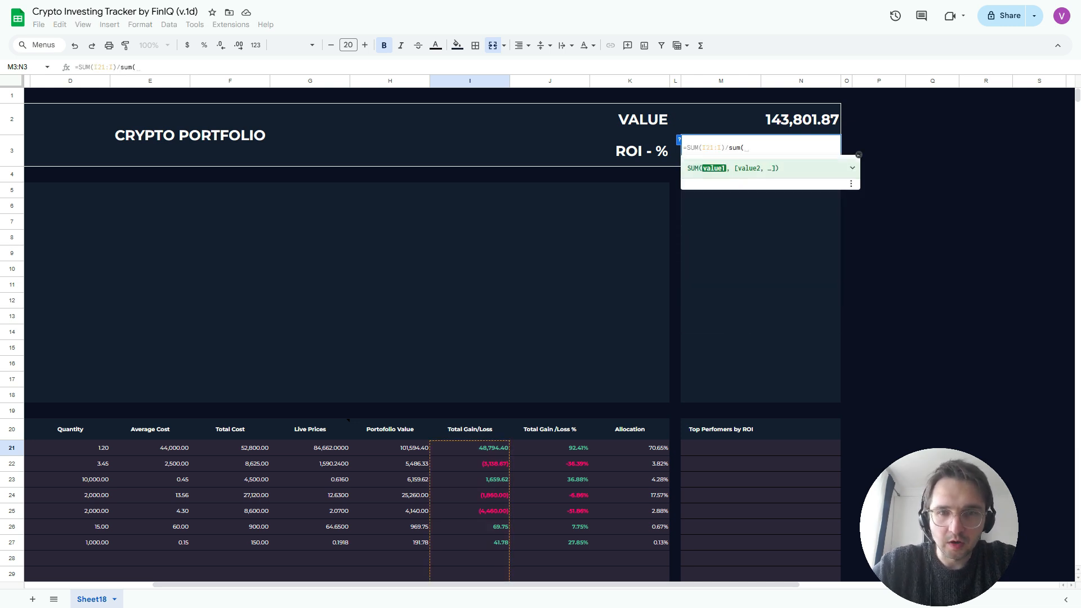
pyautogui.click(230, 448)
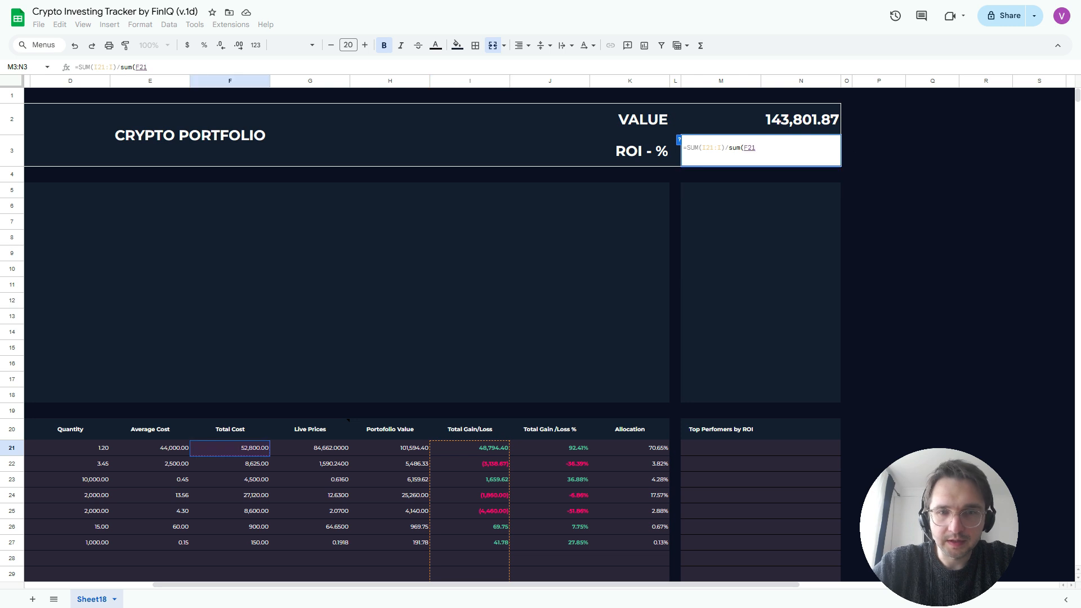
pyautogui.write(':F)')
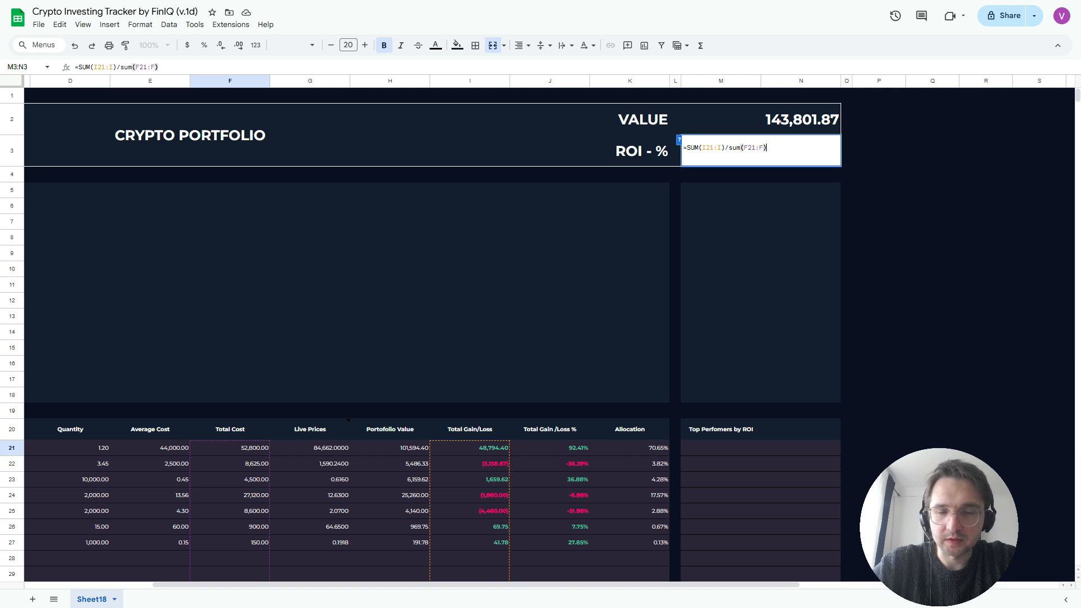
pyautogui.press('Return')
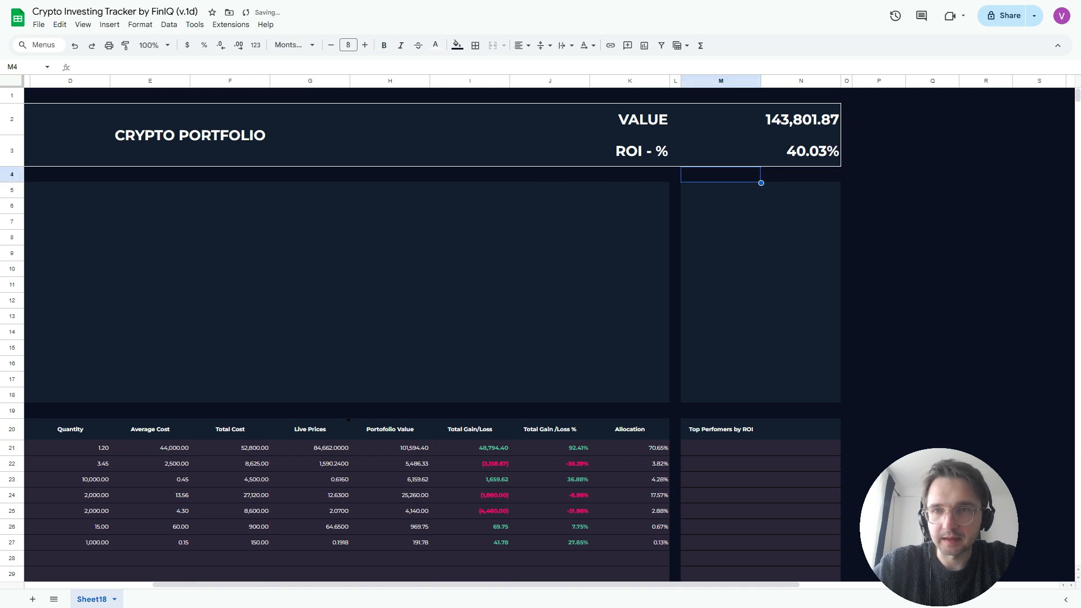
pyautogui.press('Up')
pyautogui.press('Right')
pyautogui.press('Left')
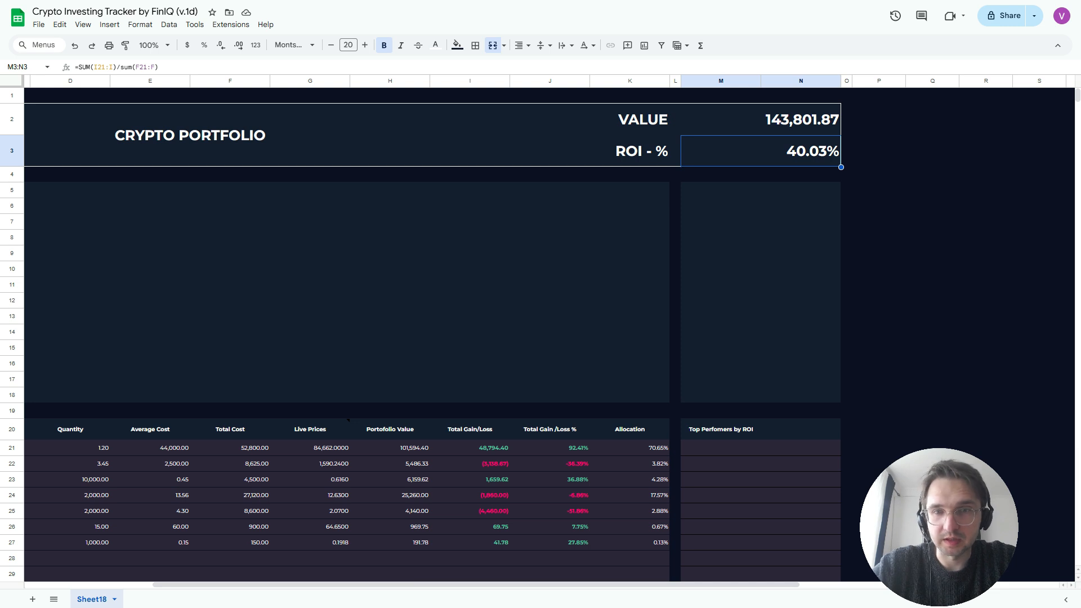
# - Review the Total Gain/Loss, Total Gain/Loss % and Allocation cells of the coins, going down the percentage column to Algorand
pyautogui.scroll(-3, 541, 332)
pyautogui.hscroll(-3, 498, 332)
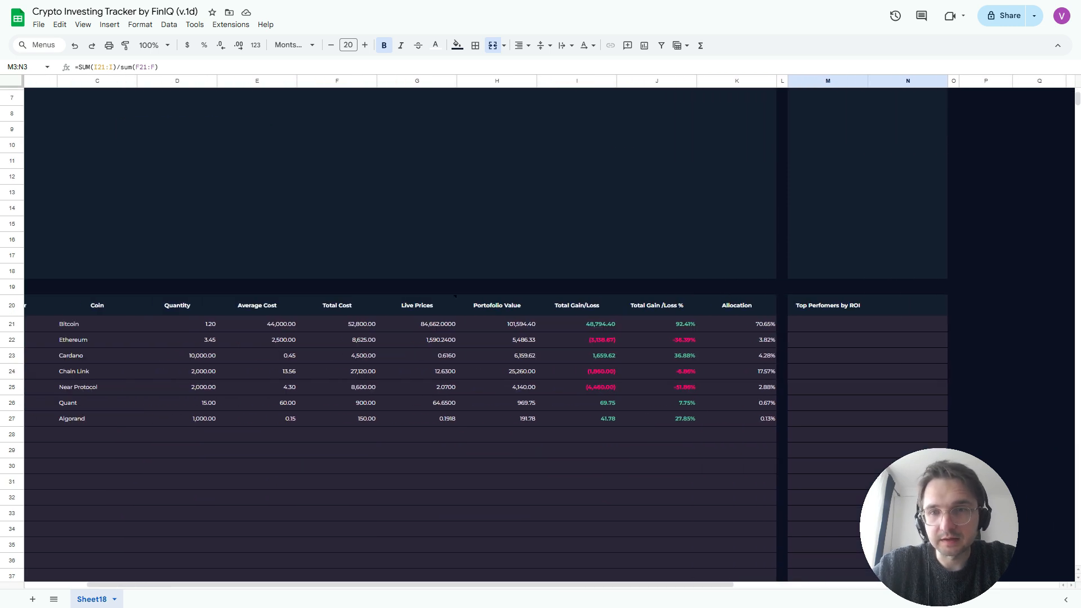
pyautogui.click(657, 325)
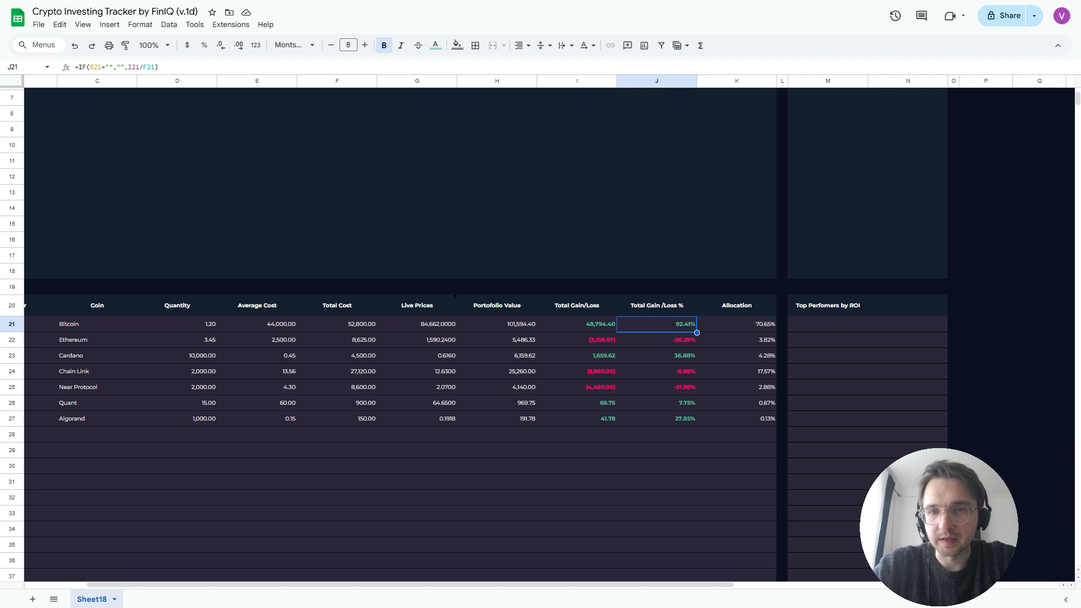
pyautogui.click(736, 324)
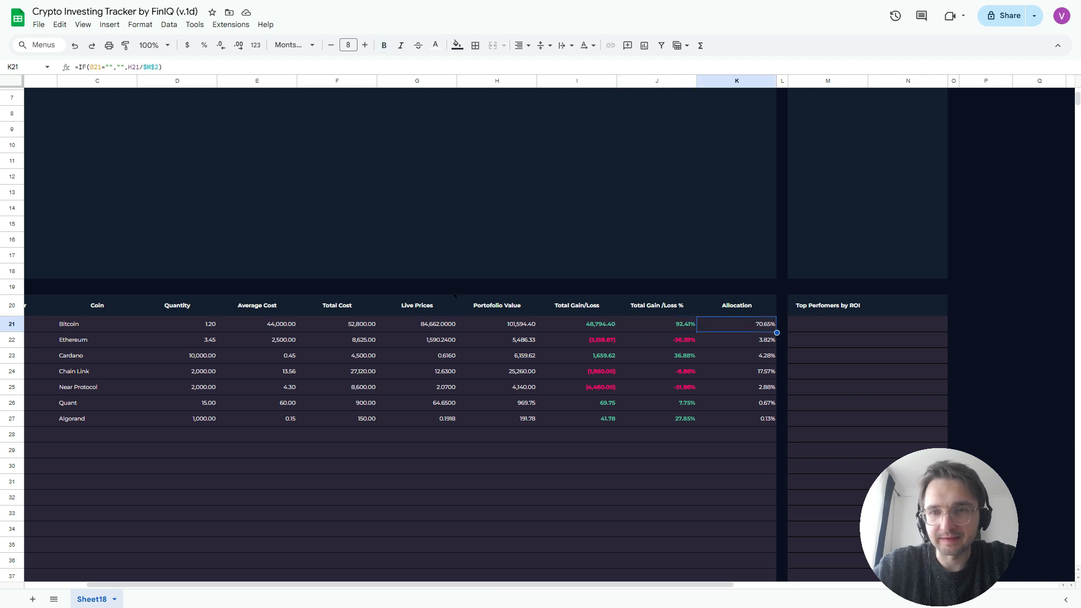
pyautogui.click(657, 324)
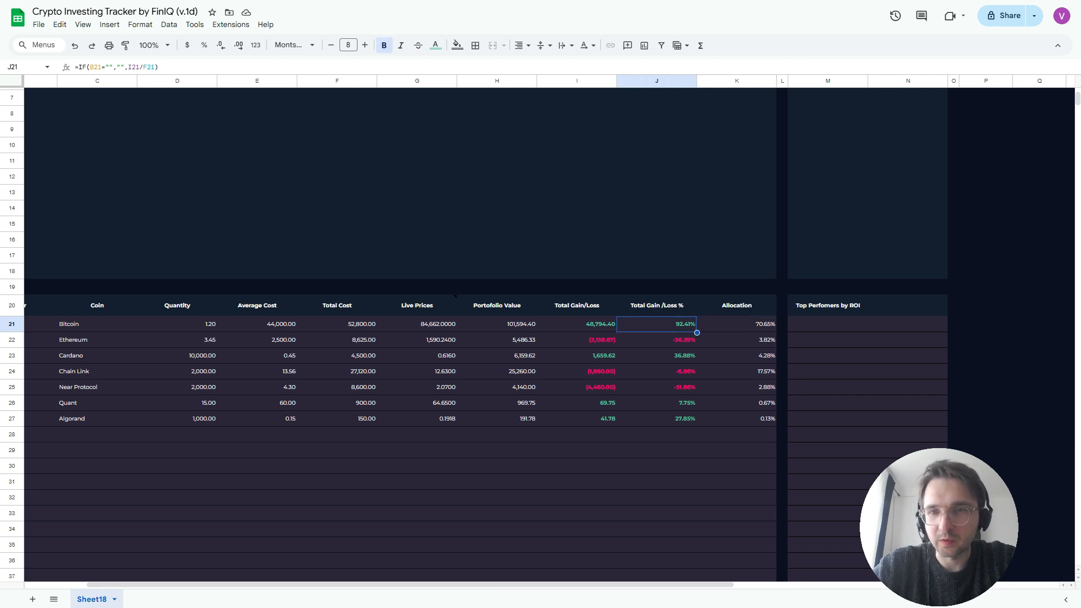
pyautogui.click(576, 324)
pyautogui.click(656, 324)
pyautogui.click(656, 340)
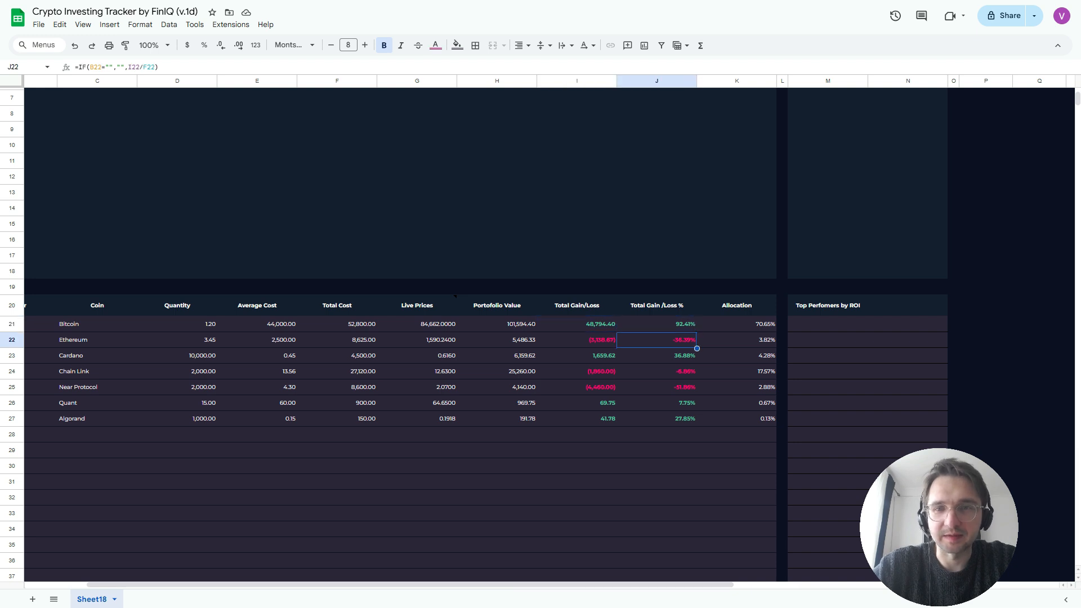
pyautogui.click(577, 340)
pyautogui.click(656, 340)
pyautogui.press('Down')
pyautogui.press('Down')
pyautogui.press('Down')
pyautogui.hscroll(-2, 541, 332)
pyautogui.hscroll(1, 537, 331)
pyautogui.press('Down')
pyautogui.press('Down')
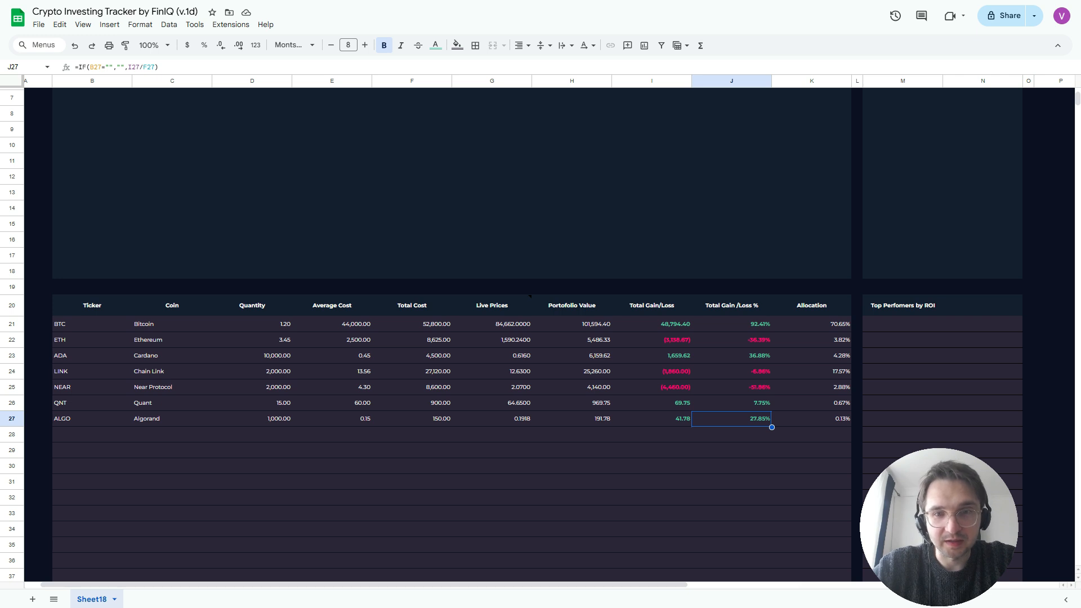
pyautogui.hotkey('shift', 'Up')
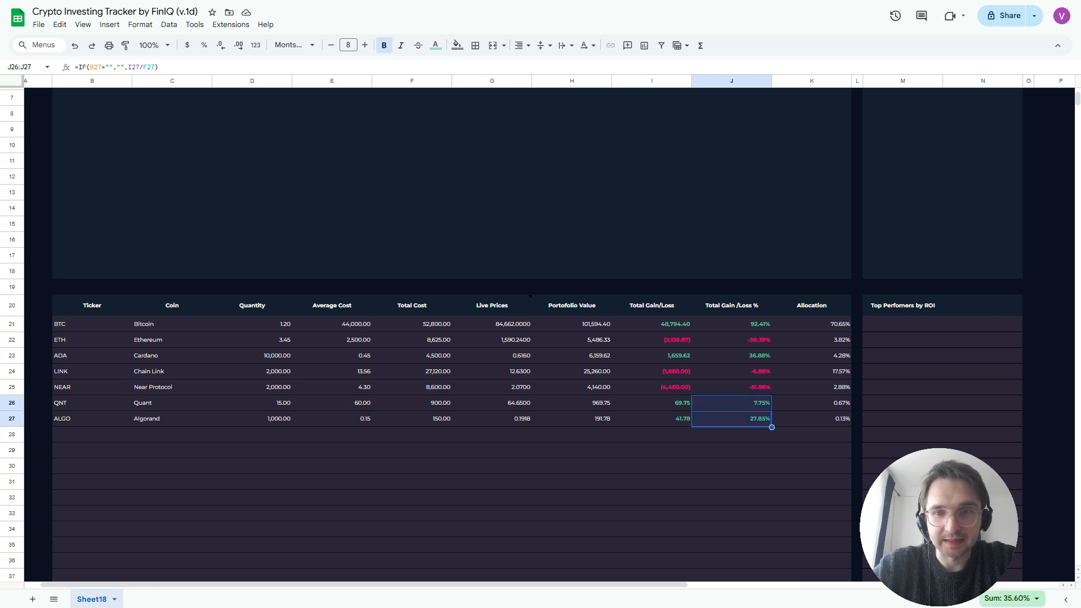
# - Compare the Total Gain/Loss and Total Gain/Loss % cells of the coins, and check the portfolio Value and ROI in the header
pyautogui.press('Up')
pyautogui.press('Up')
pyautogui.press('Up')
pyautogui.press('Up')
pyautogui.press('Down')
pyautogui.press('Down')
pyautogui.press('Down')
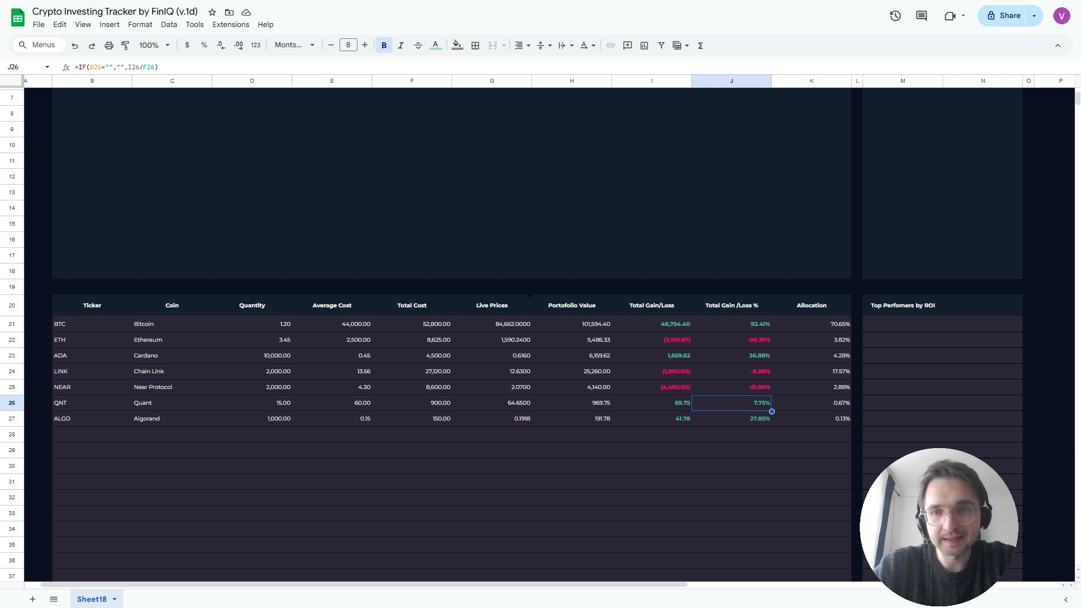
pyautogui.press('Up')
pyautogui.press('Up')
pyautogui.press('Up')
pyautogui.press('Up')
pyautogui.press('Down')
pyautogui.press('Down')
pyautogui.press('Down')
pyautogui.press('Up')
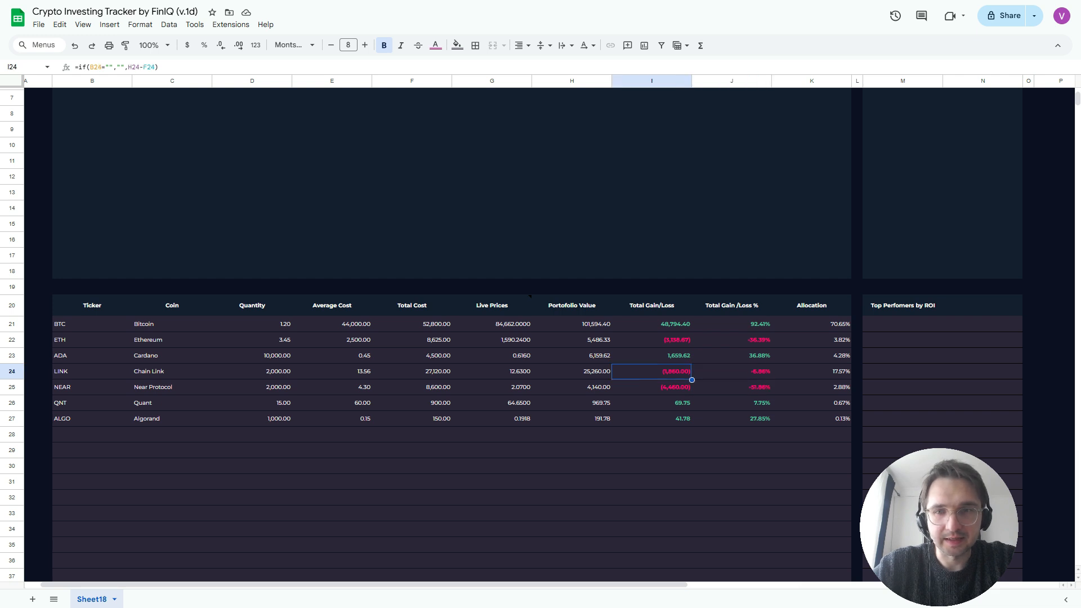
pyautogui.press('Down')
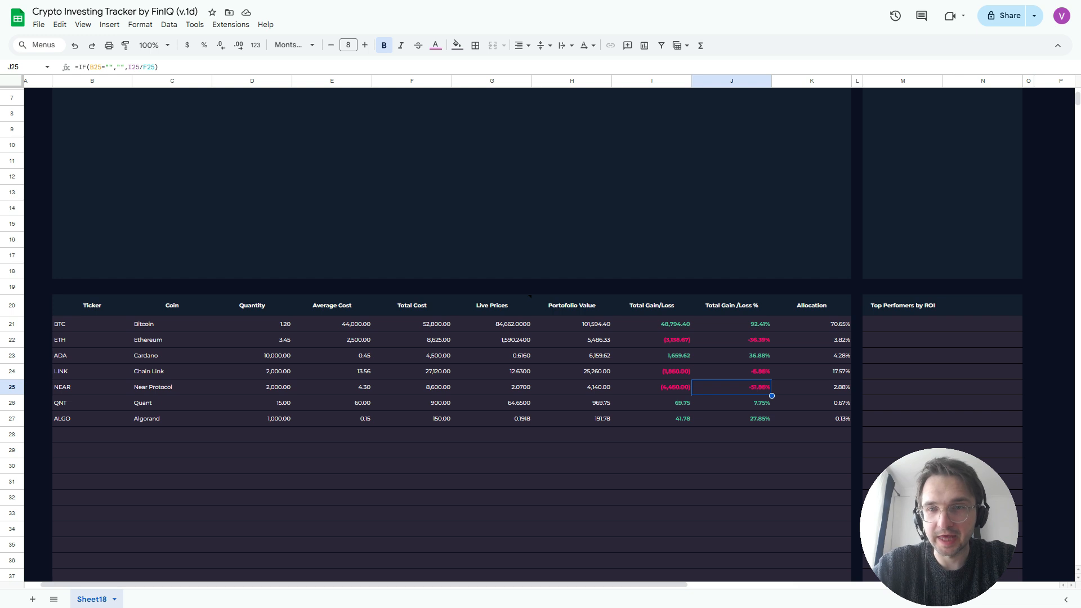
pyautogui.press('Up')
pyautogui.press('Up')
pyautogui.press('Up')
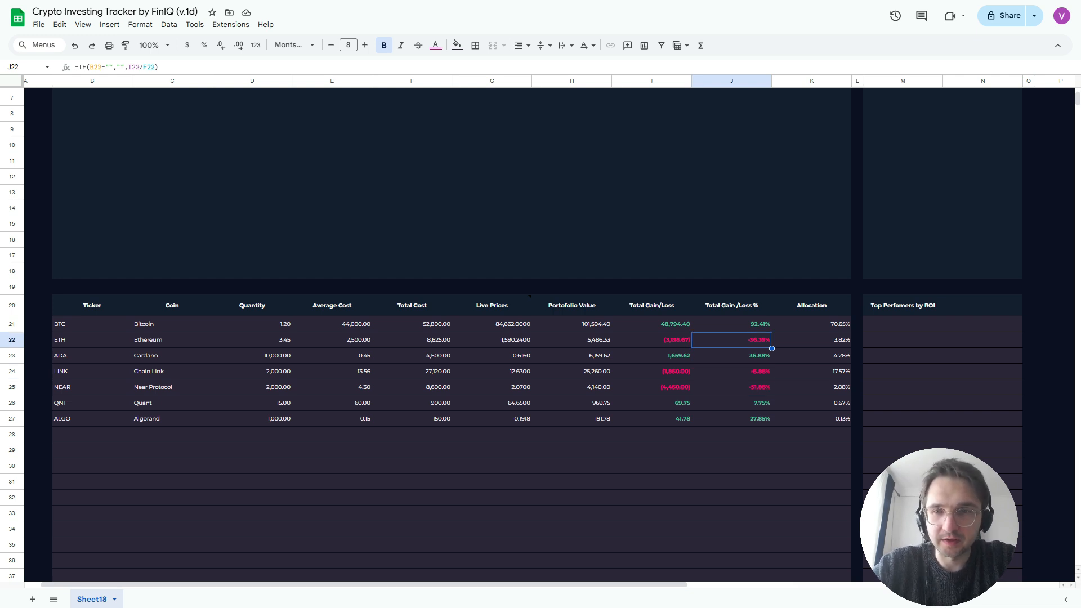
pyautogui.scroll(3, 541, 338)
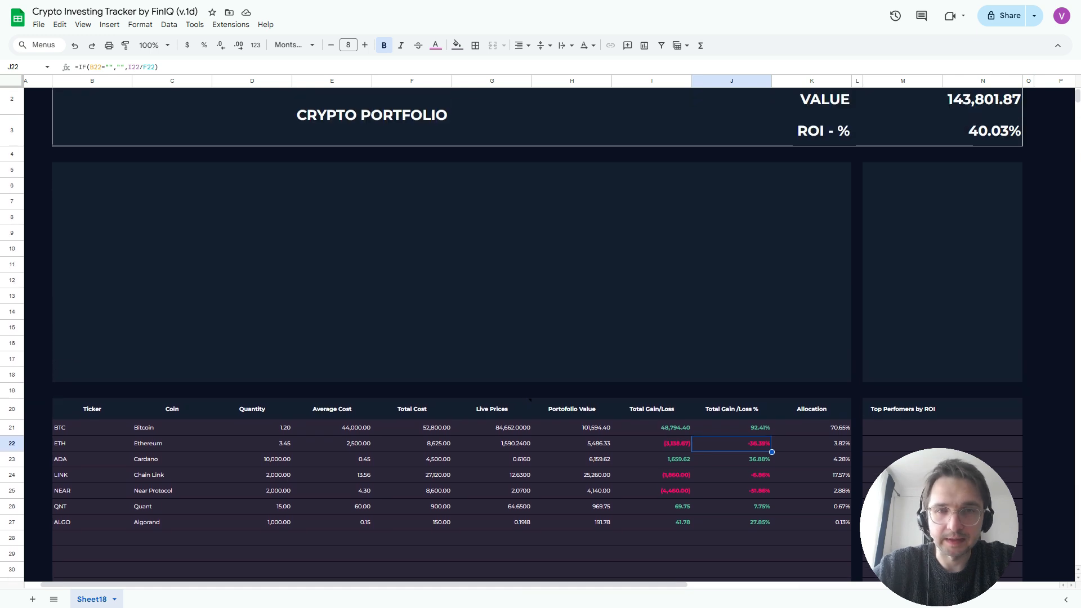
pyautogui.scroll(1, 512, 333)
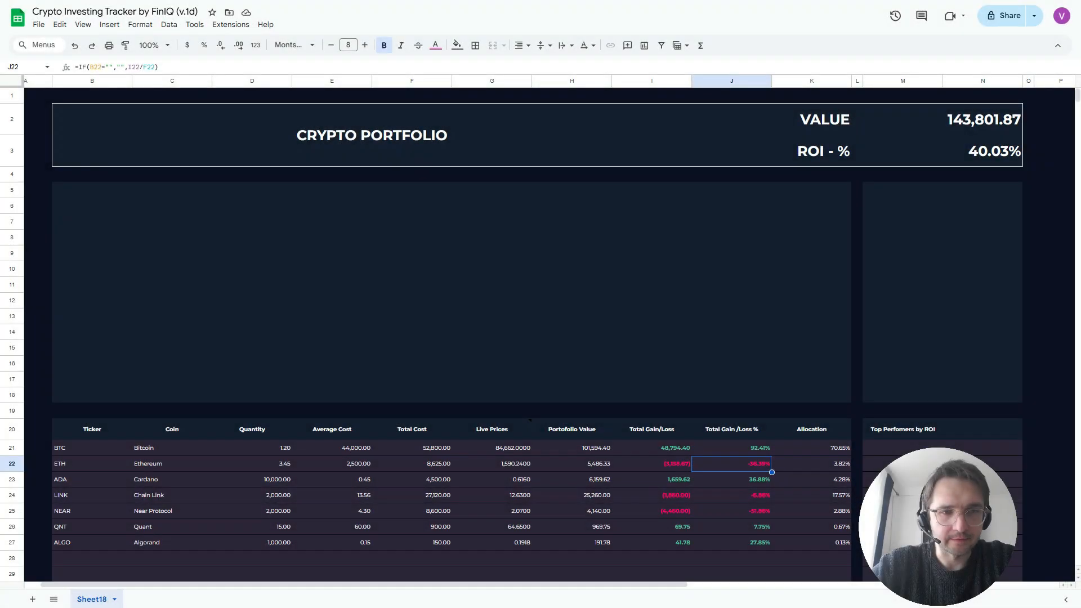
# - Insert a chart in the empty panel above the table, make it the suggested Allocation pie chart by ticker, and remove its title
pyautogui.scroll(-3, 541, 332)
pyautogui.scroll(3, 540, 333)
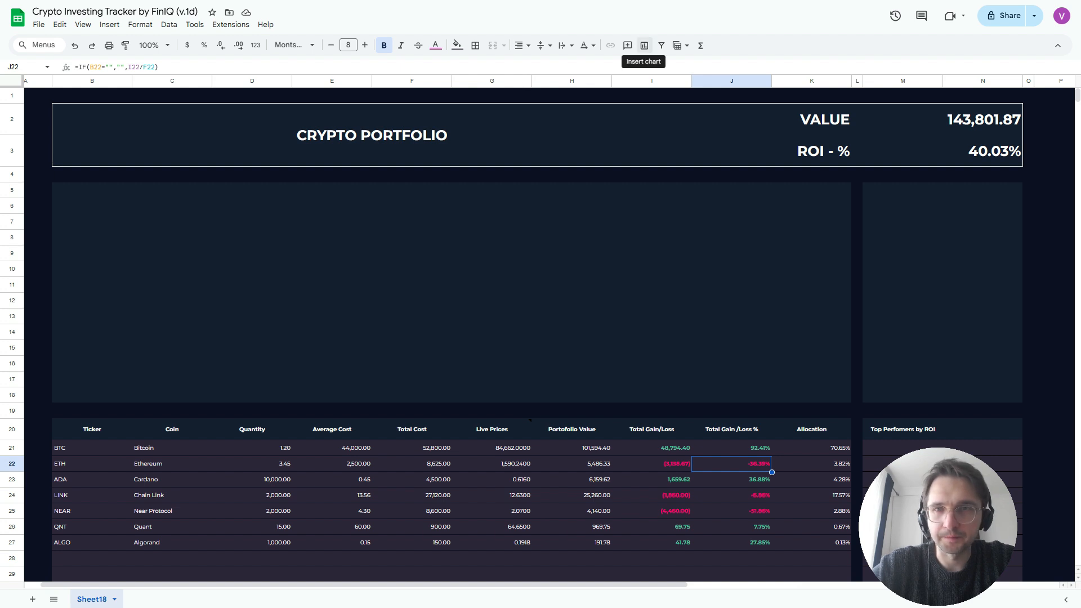
pyautogui.click(645, 45)
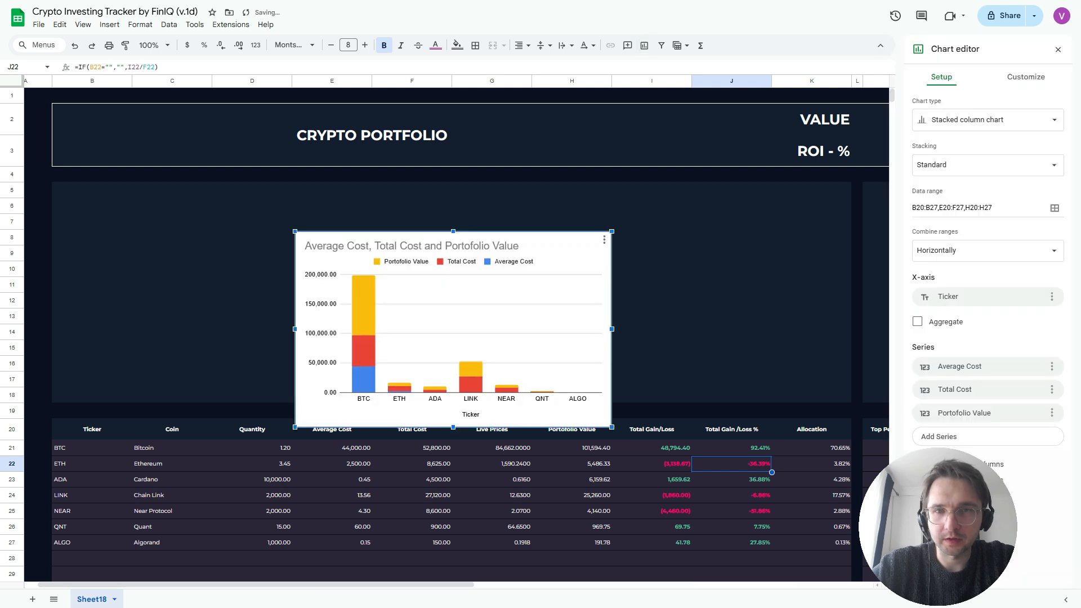
pyautogui.moveTo(453, 321); pyautogui.dragTo(220, 278)
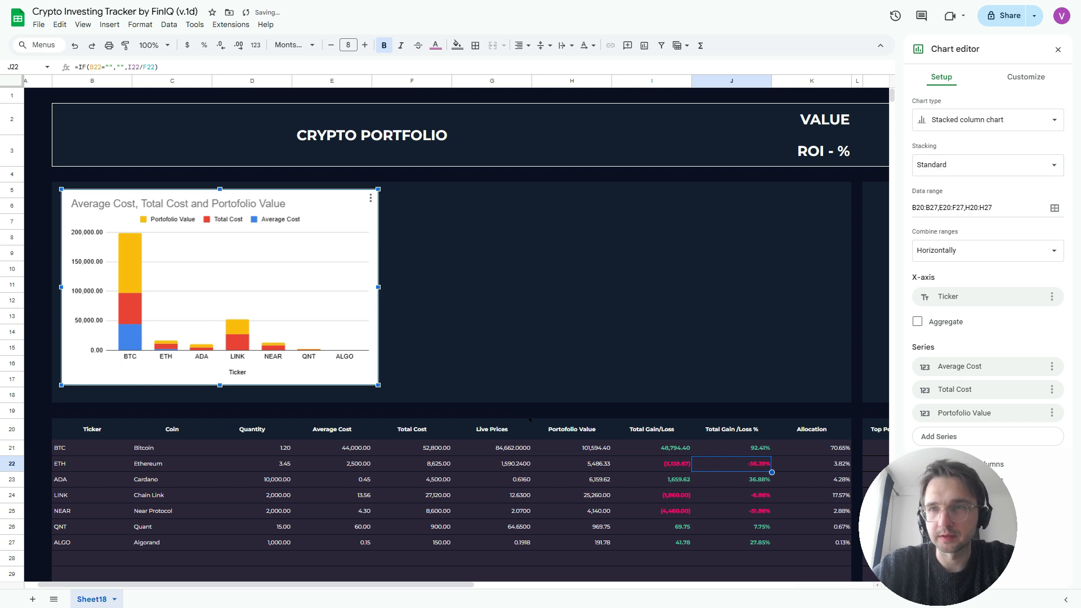
pyautogui.click(988, 120)
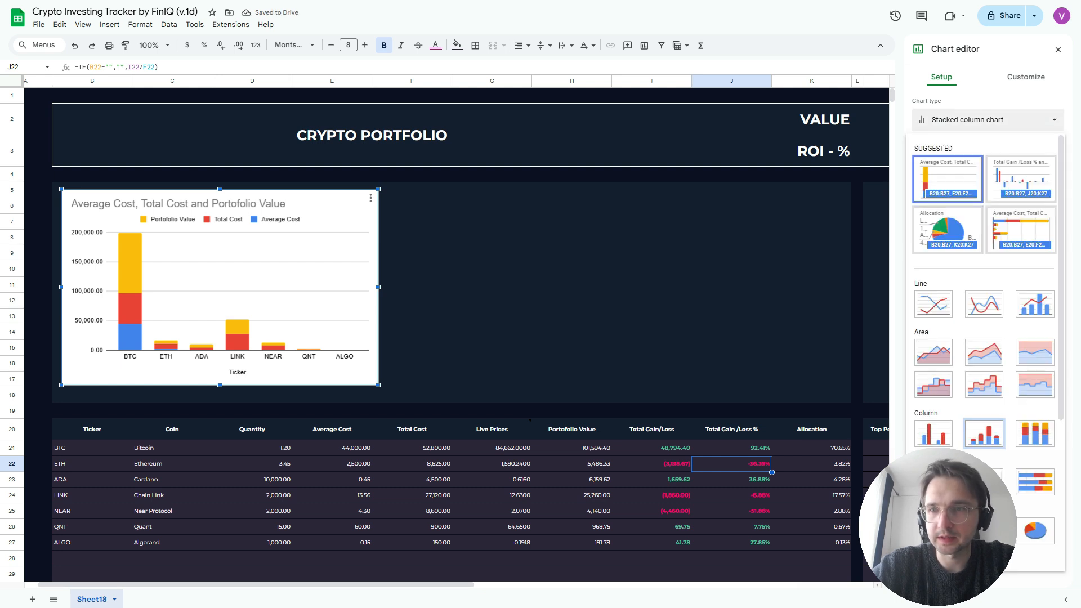
pyautogui.click(948, 230)
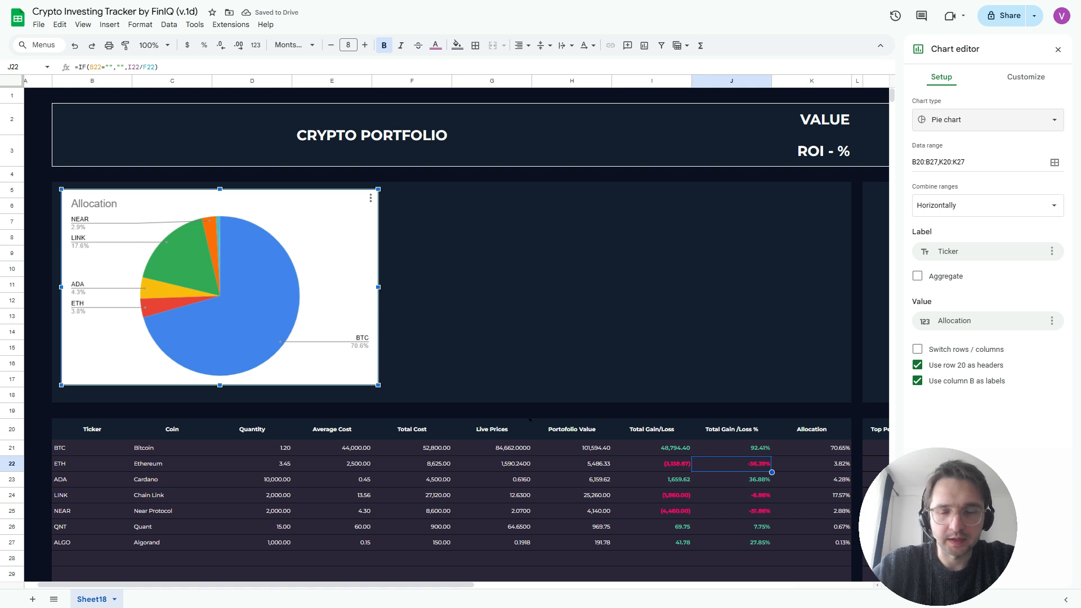
pyautogui.click(94, 204)
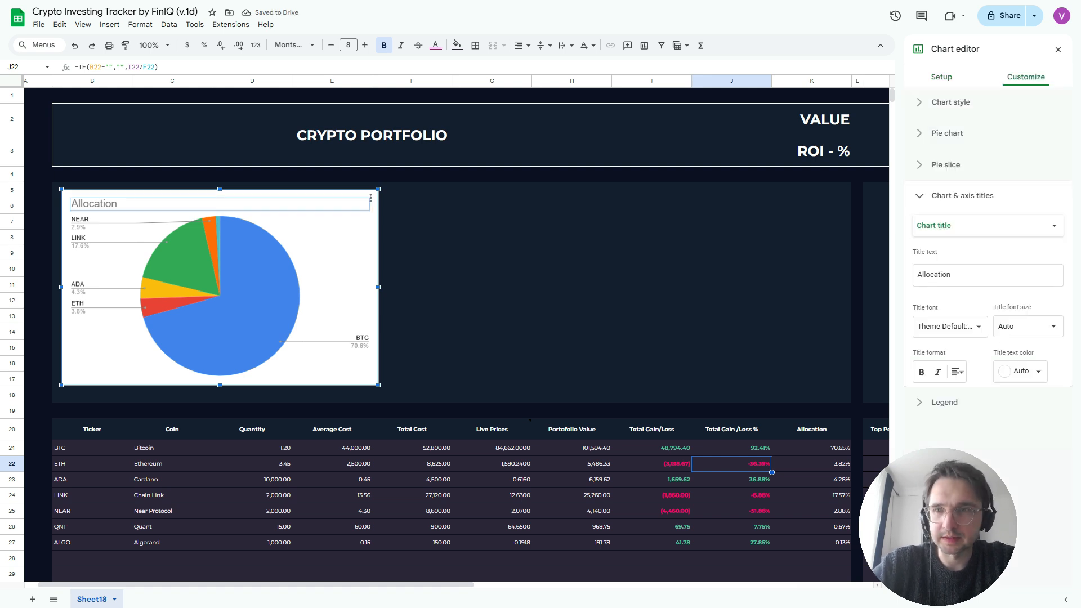
pyautogui.press('Delete')
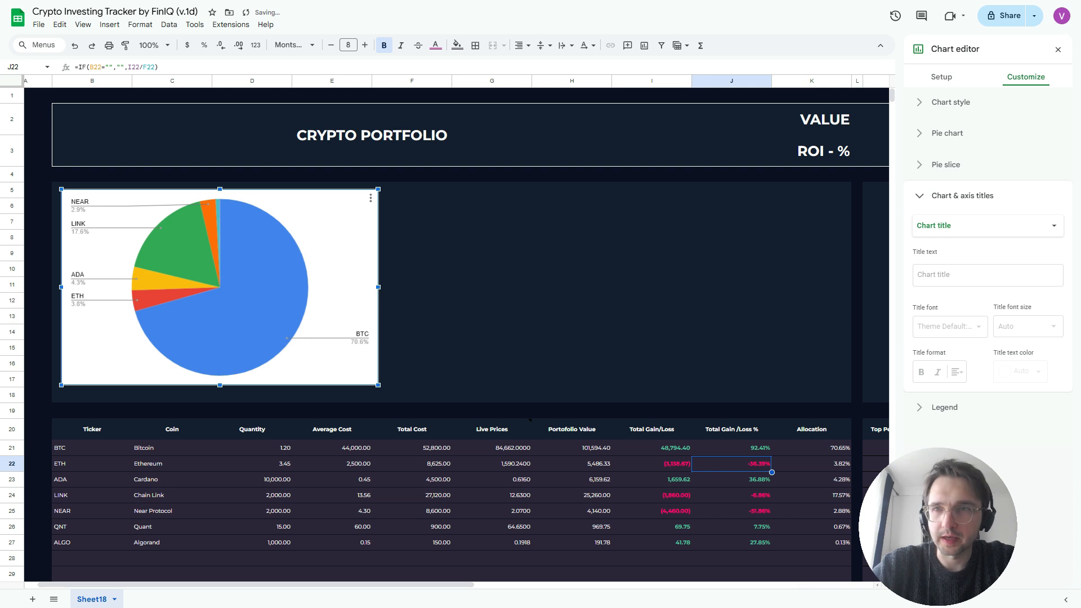
# - Clear the pie chart's data ranges and delete the chart from the panel
pyautogui.click(942, 76)
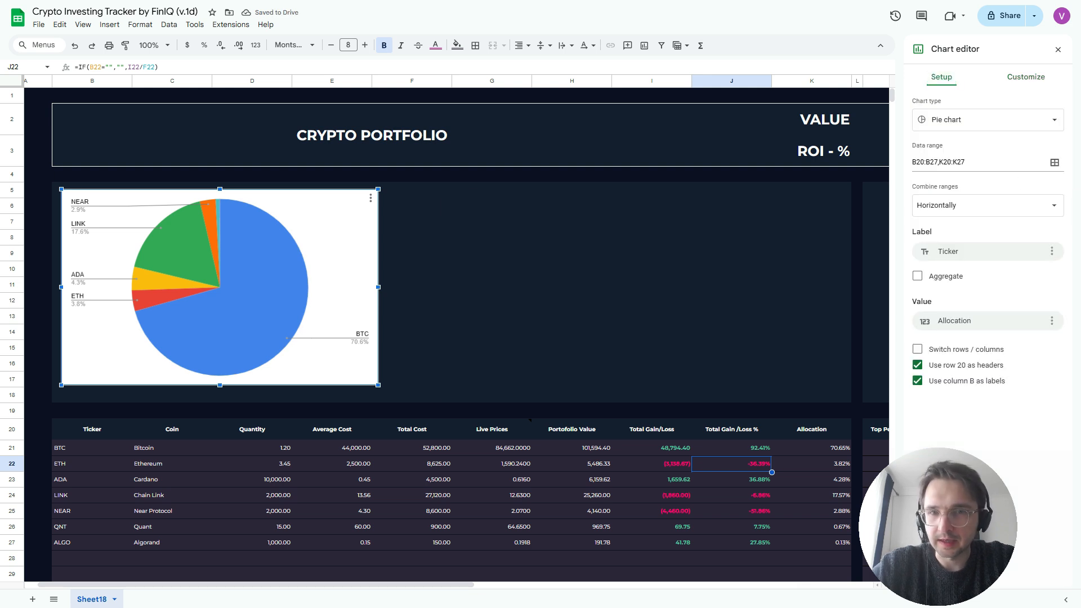
pyautogui.click(1055, 162)
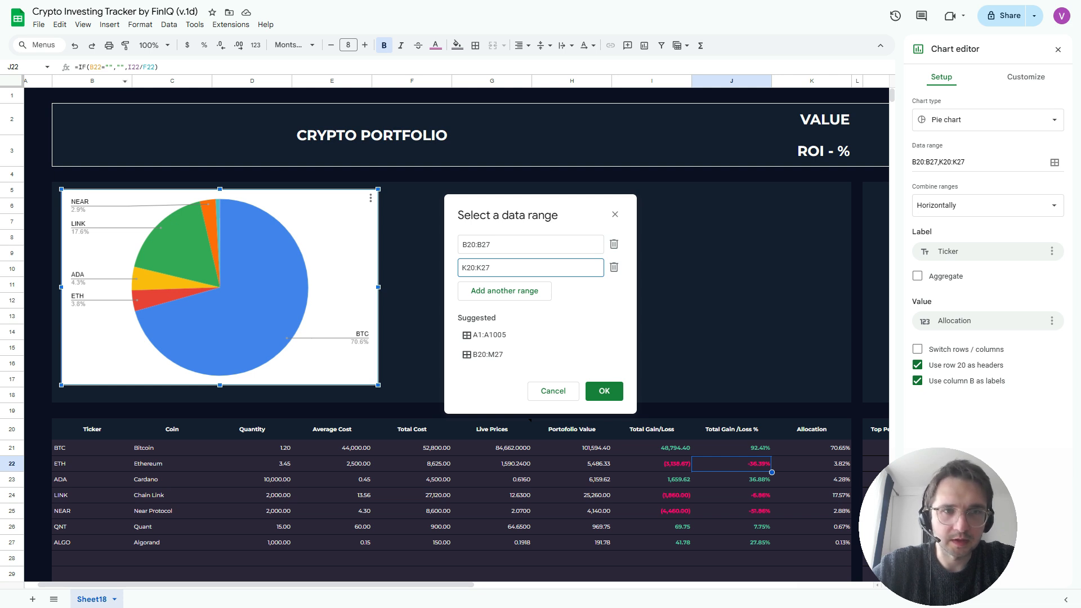
pyautogui.click(93, 81)
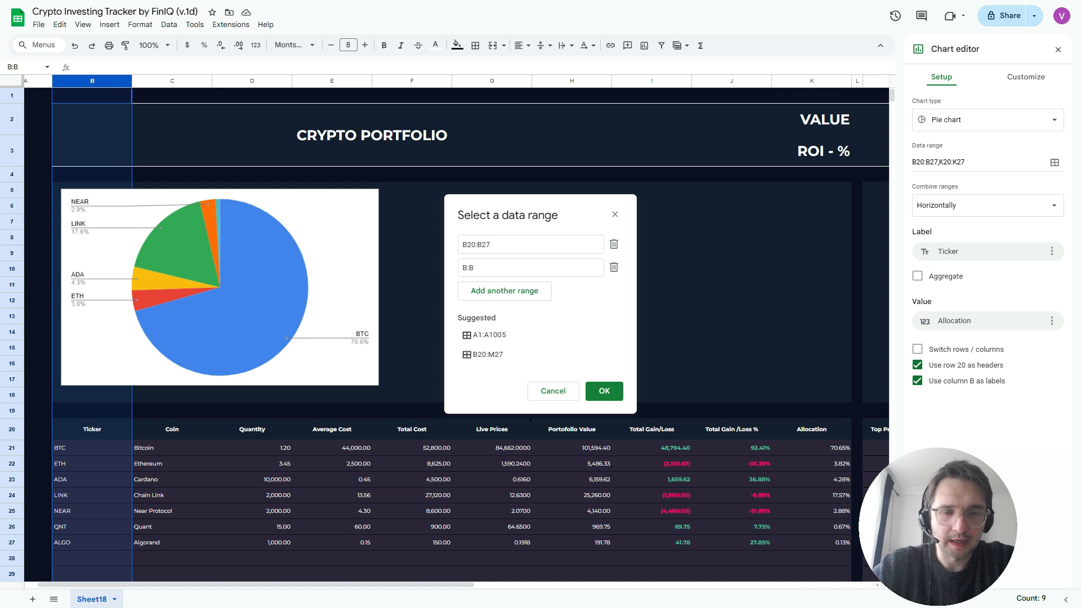
pyautogui.click(507, 268)
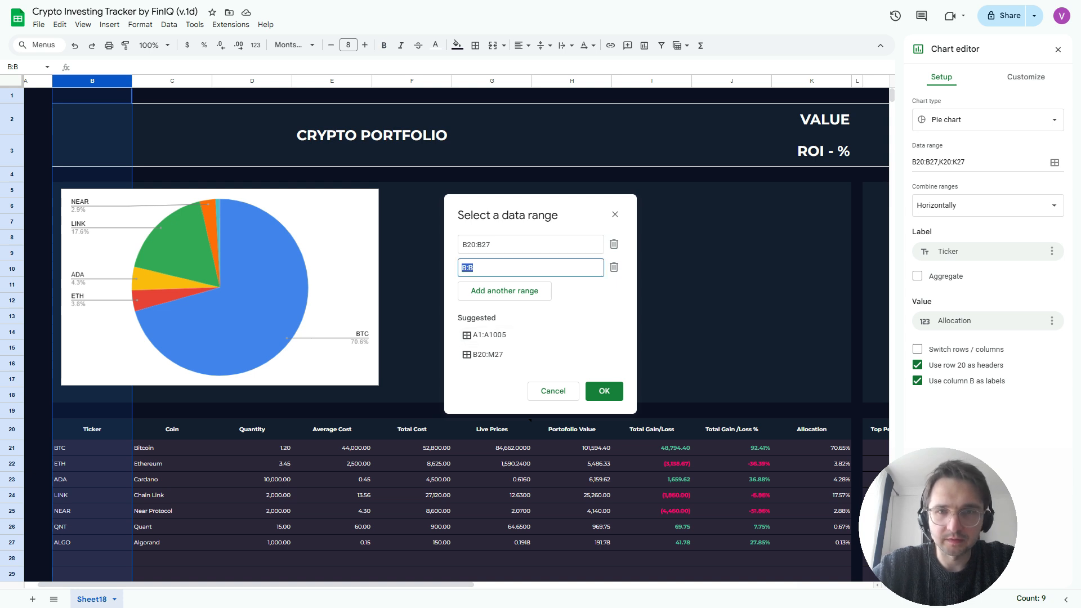
pyautogui.press('BackSpace')
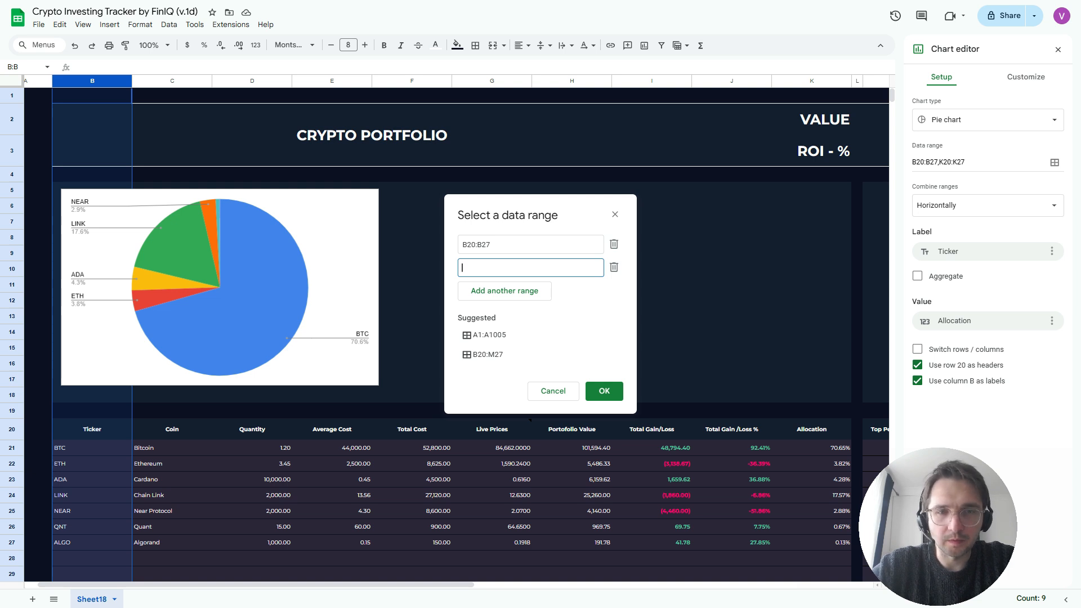
pyautogui.click(614, 245)
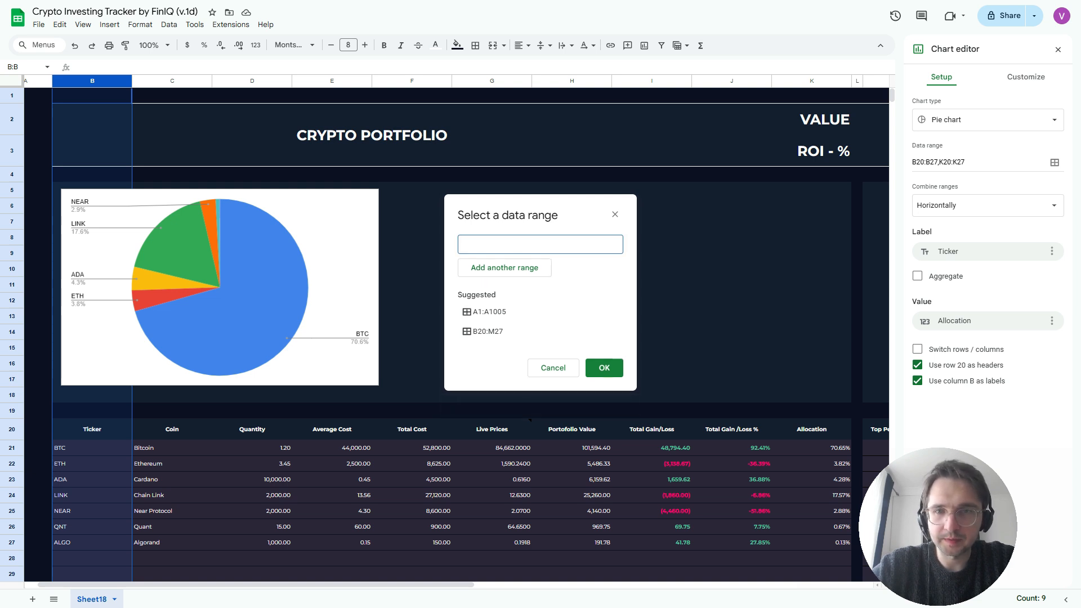
pyautogui.click(604, 368)
pyautogui.click(335, 248)
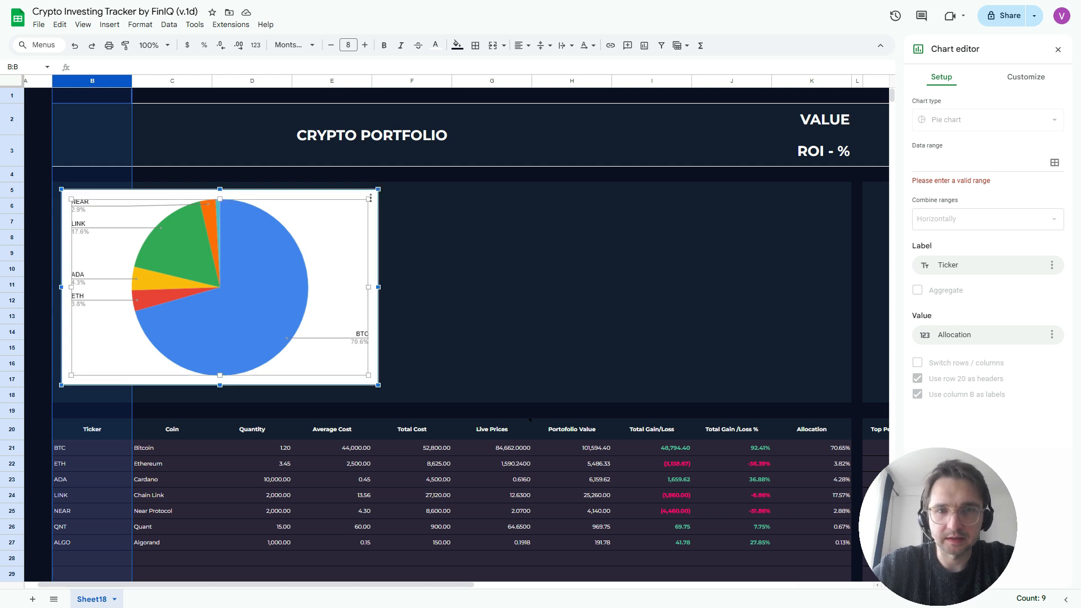
pyautogui.press('Delete')
pyautogui.click(571, 269)
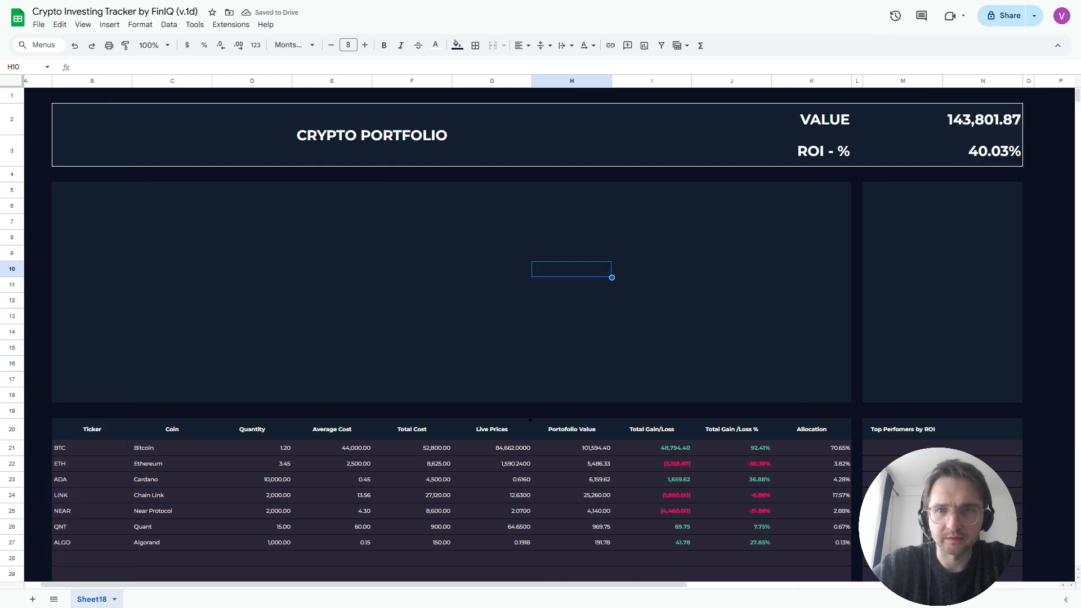
# - Insert a blank chart and fit it to the panel above the table, from column B into column F across rows 5 to 18
pyautogui.click(644, 45)
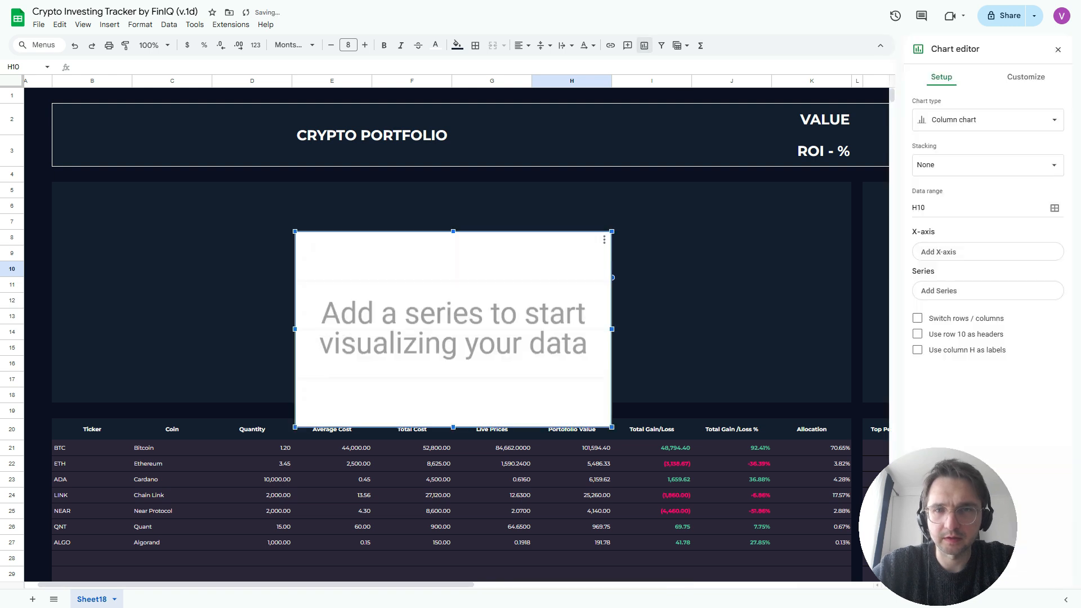
pyautogui.moveTo(454, 276); pyautogui.dragTo(215, 229)
pyautogui.moveTo(374, 282); pyautogui.dragTo(424, 282)
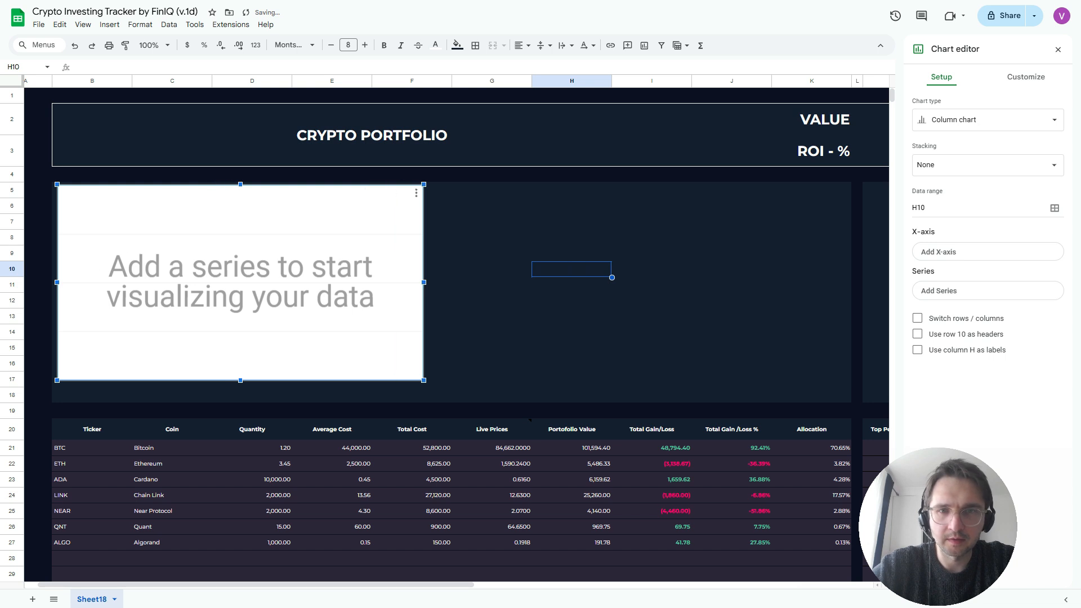
pyautogui.moveTo(240, 380); pyautogui.dragTo(240, 400)
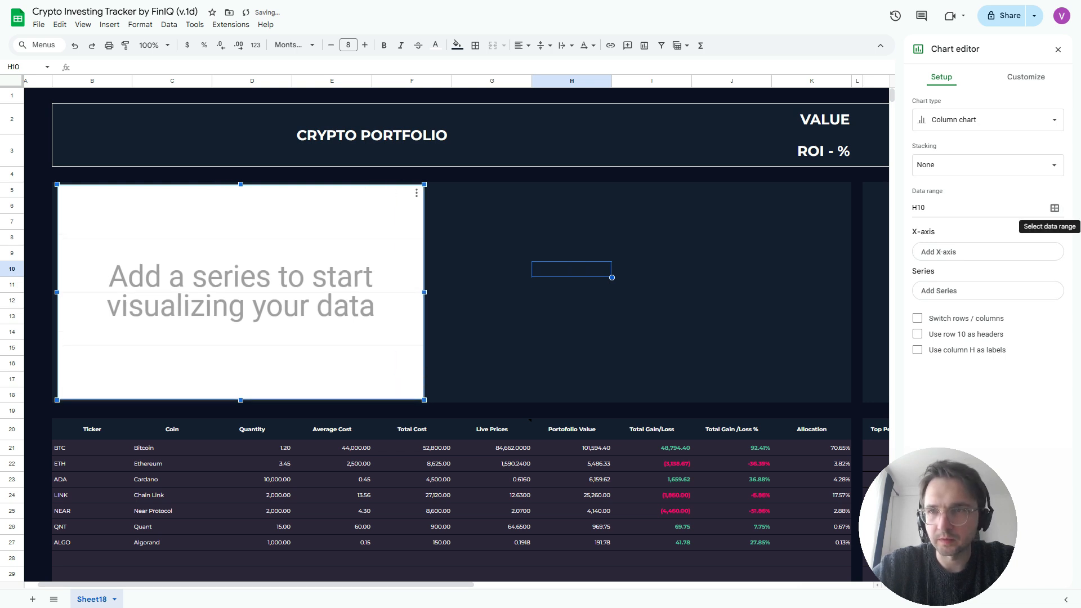
# - Make the new chart a doughnut chart with the data ranges B21:B for tickers and K21:K for allocation
pyautogui.click(1002, 120)
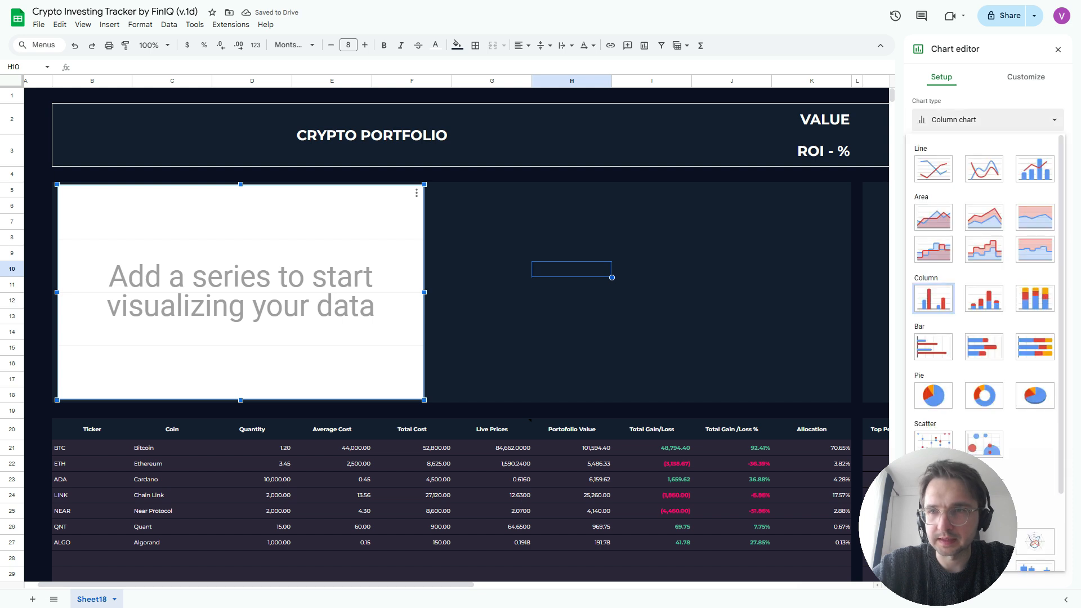
pyautogui.click(984, 396)
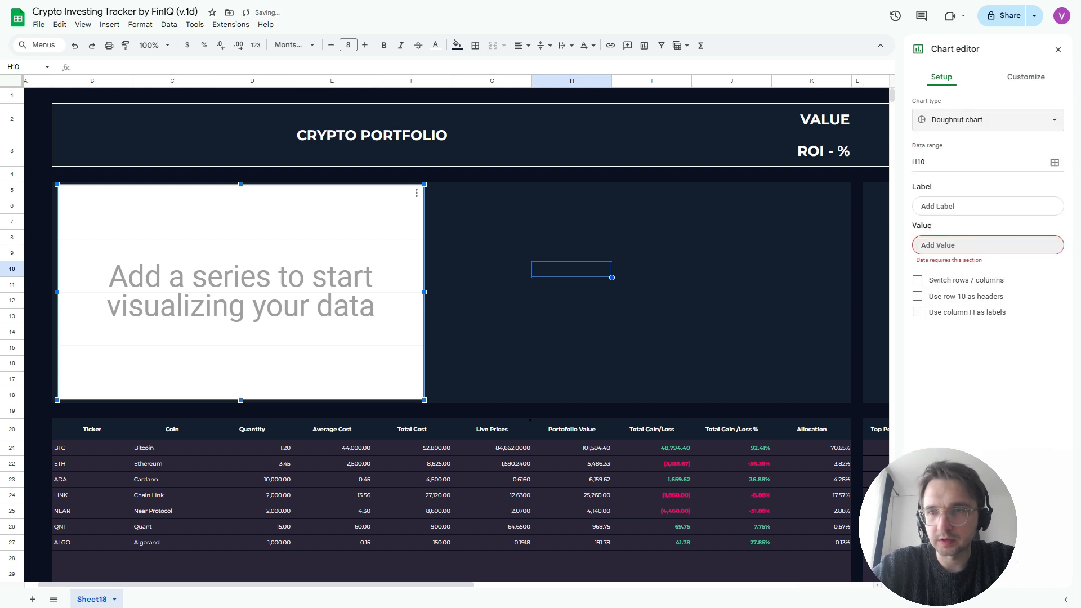
pyautogui.click(1055, 162)
pyautogui.doubleClick(468, 256)
pyautogui.press('BackSpace')
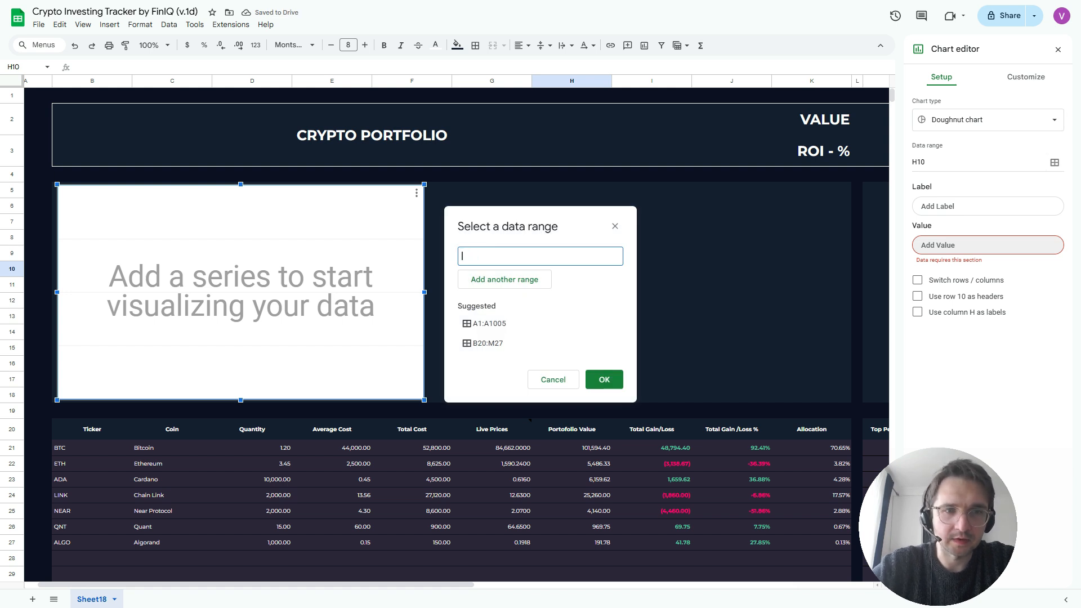
pyautogui.click(92, 448)
pyautogui.write(':B')
pyautogui.click(504, 280)
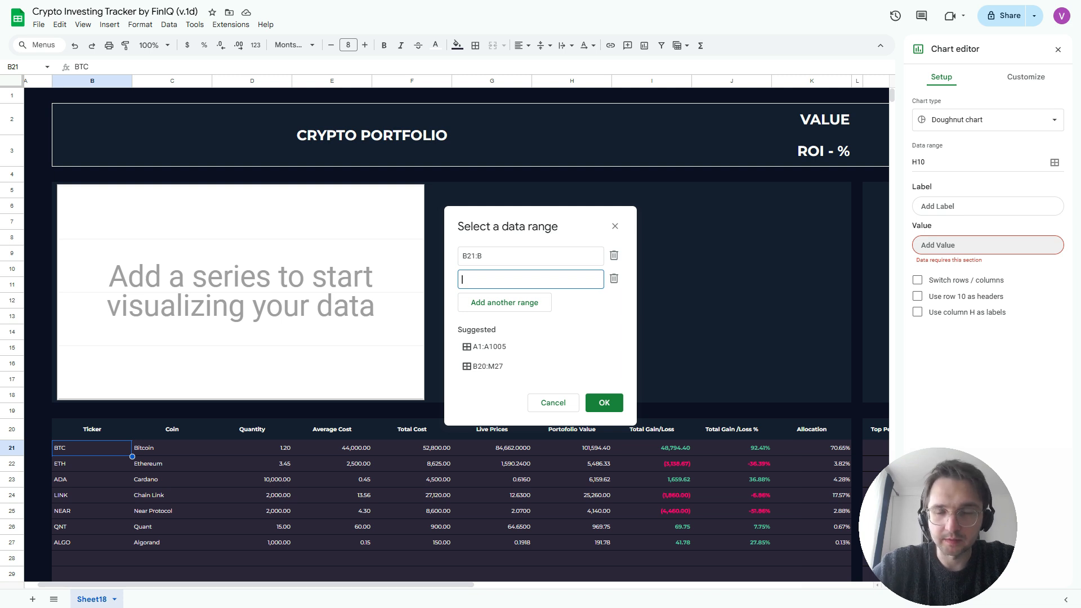
pyautogui.write('K21:K')
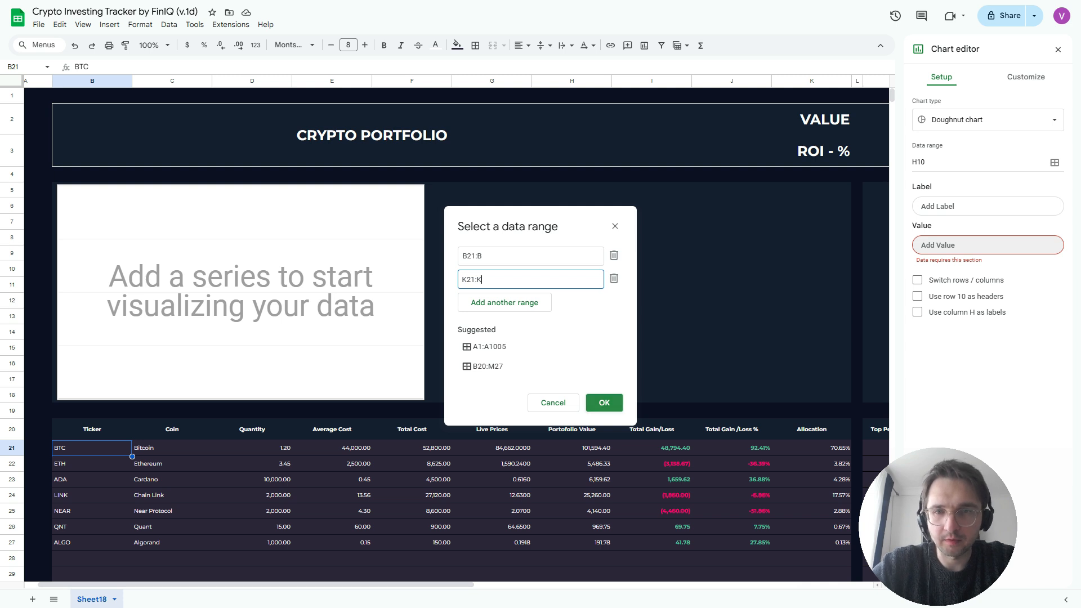
pyautogui.click(604, 403)
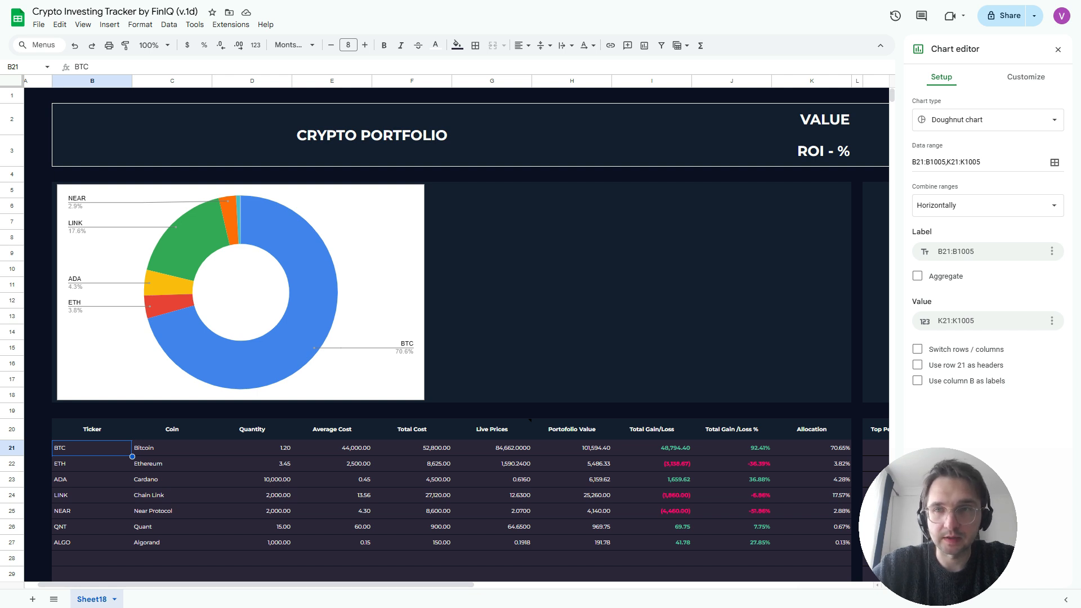
# - Replace the doughnut chart's white background so it blends with the dark panel, and set the chart border color to None
pyautogui.click(360, 247)
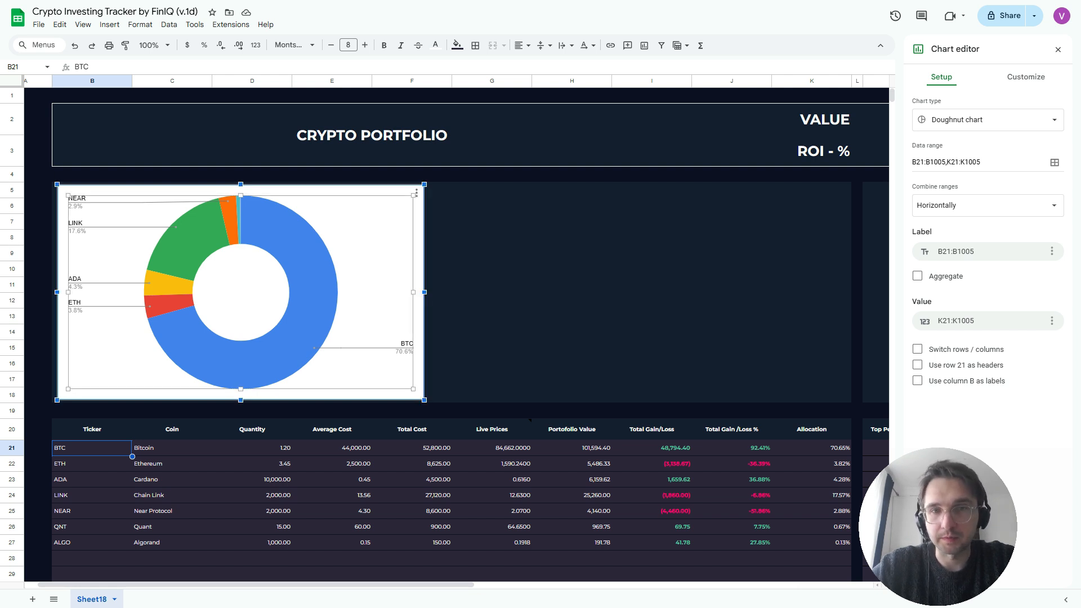
pyautogui.click(1026, 77)
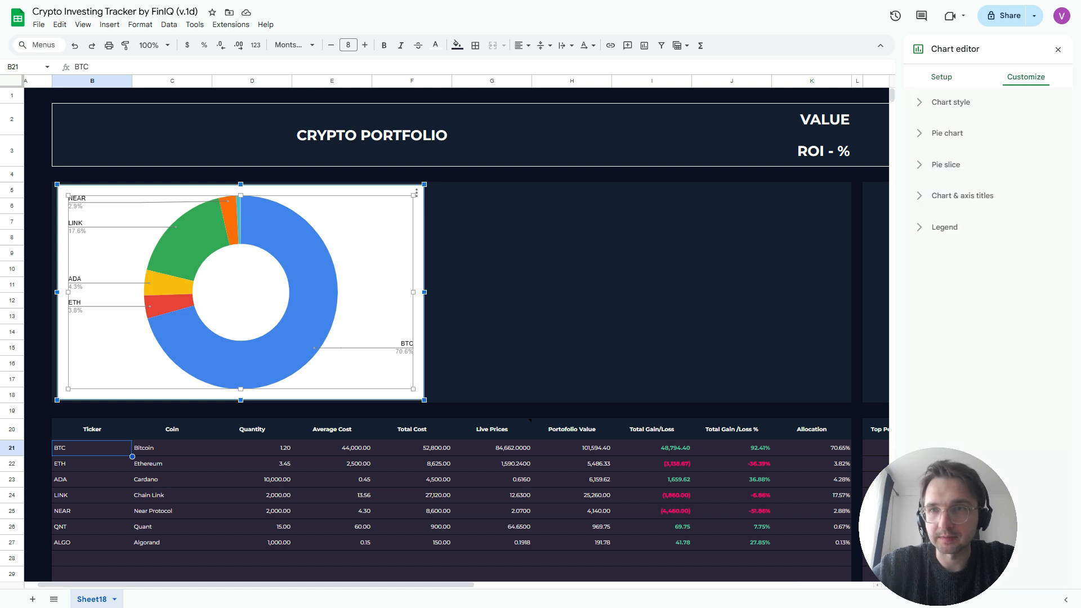
pyautogui.click(950, 102)
pyautogui.click(929, 146)
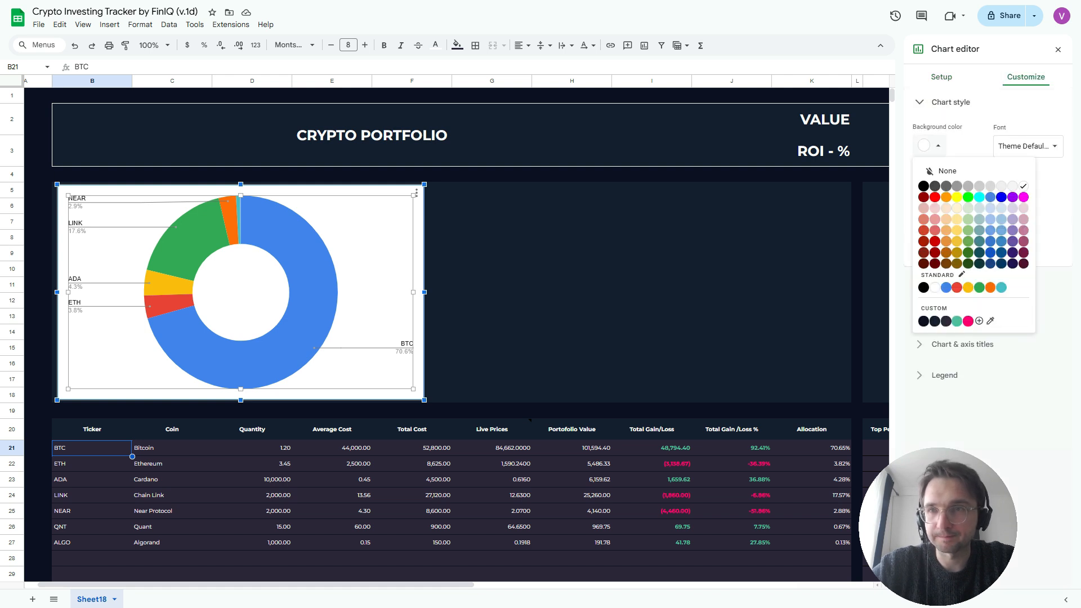
pyautogui.click(924, 321)
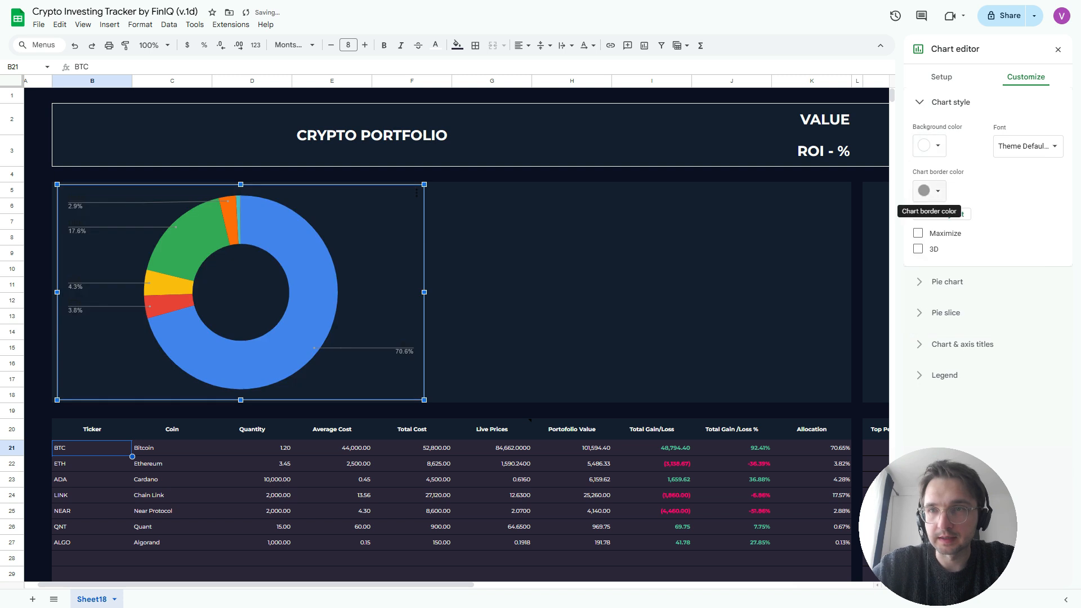
pyautogui.click(929, 191)
pyautogui.click(944, 216)
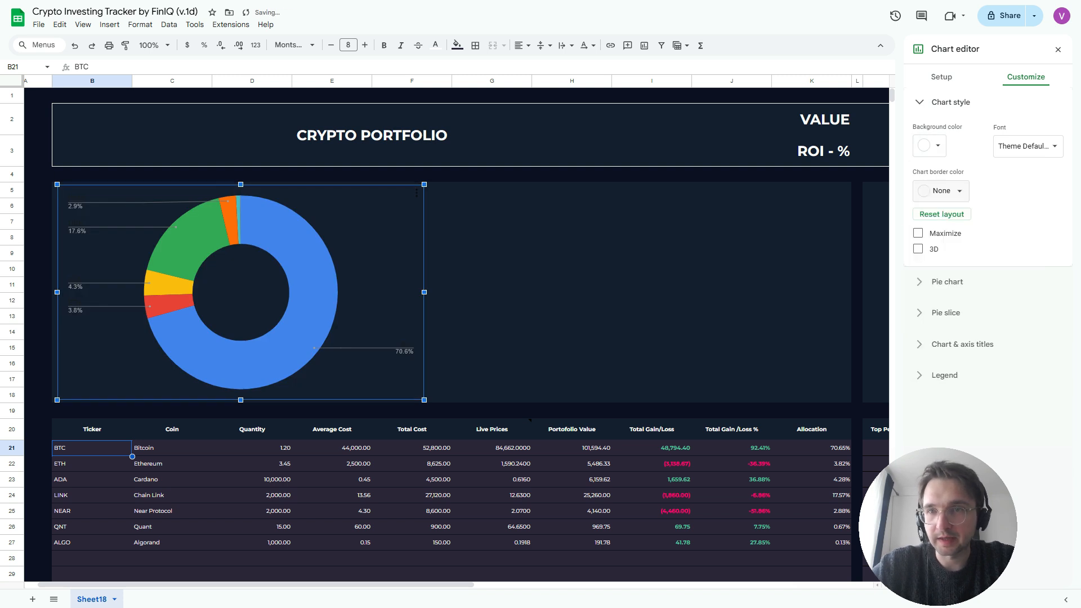
# - Set the doughnut chart's donut hole to 75% and its legend text color to white
pyautogui.click(947, 282)
pyautogui.click(945, 177)
pyautogui.click(940, 250)
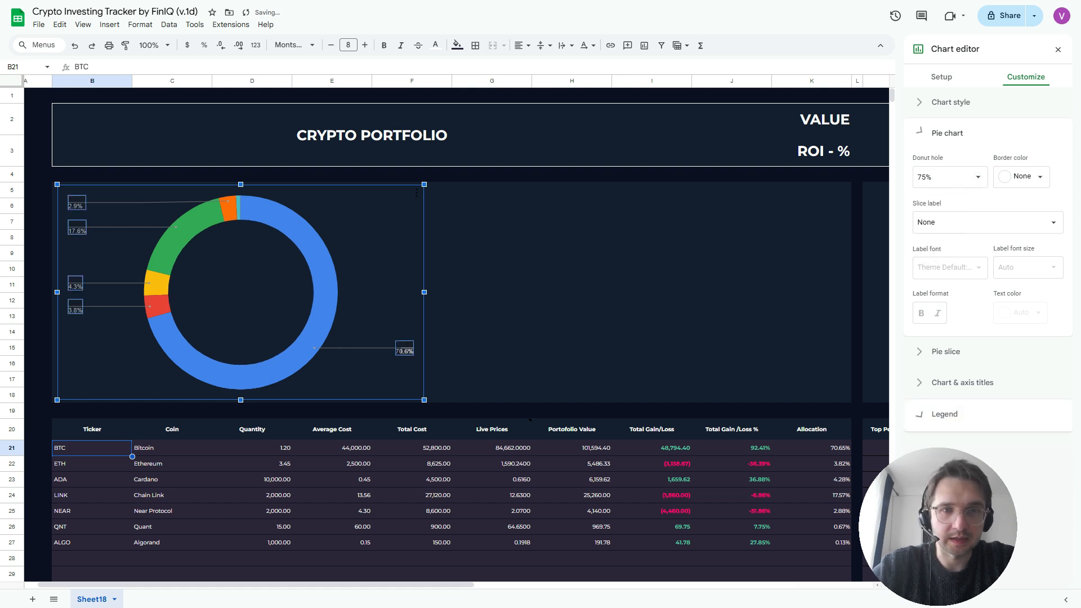
pyautogui.click(944, 416)
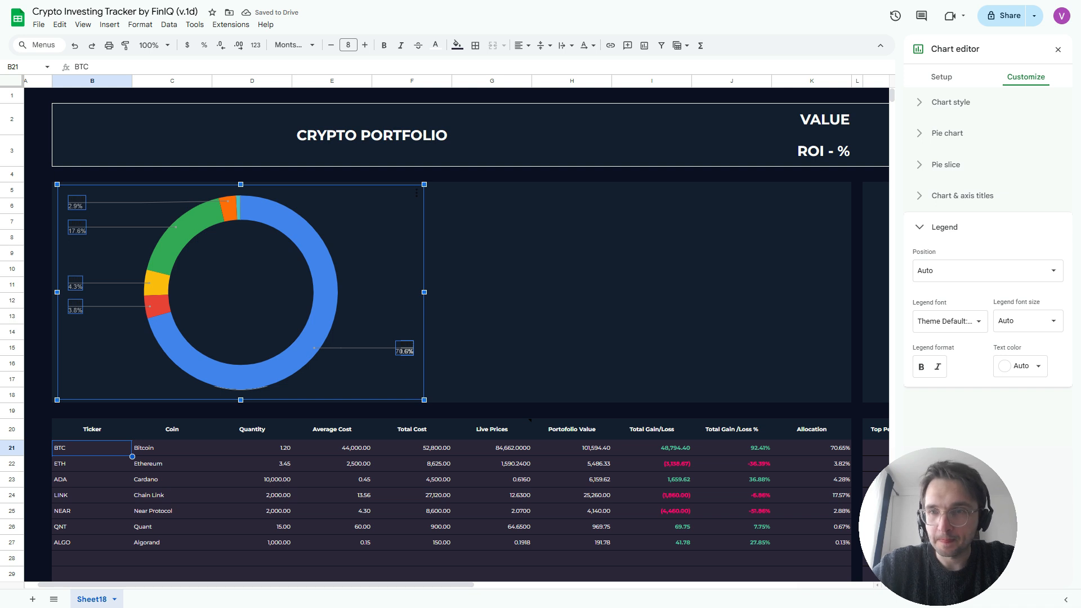
pyautogui.click(1039, 366)
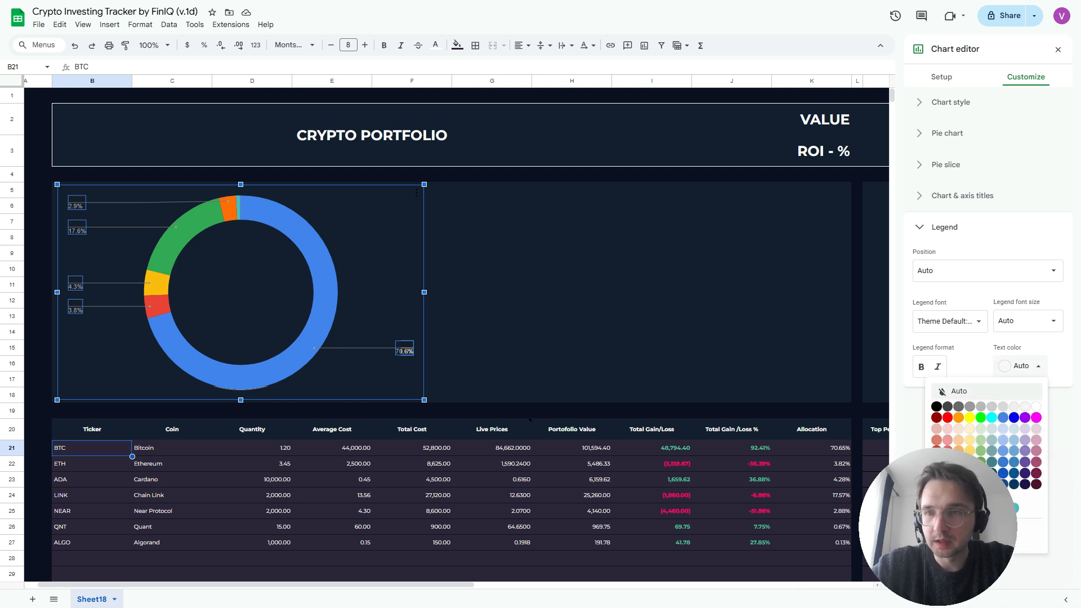
pyautogui.click(1036, 407)
# - Recolor the doughnut slices: BTC dark blue, ETH the custom pink, and LINK the custom green
pyautogui.click(325, 316)
pyautogui.click(930, 239)
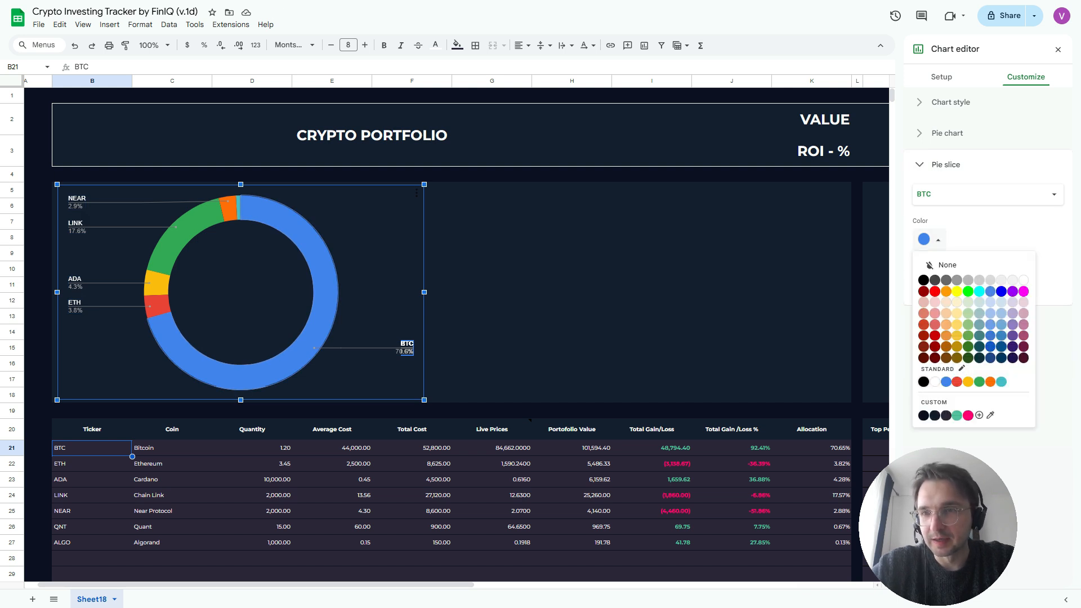
pyautogui.click(990, 346)
pyautogui.click(157, 307)
pyautogui.click(929, 239)
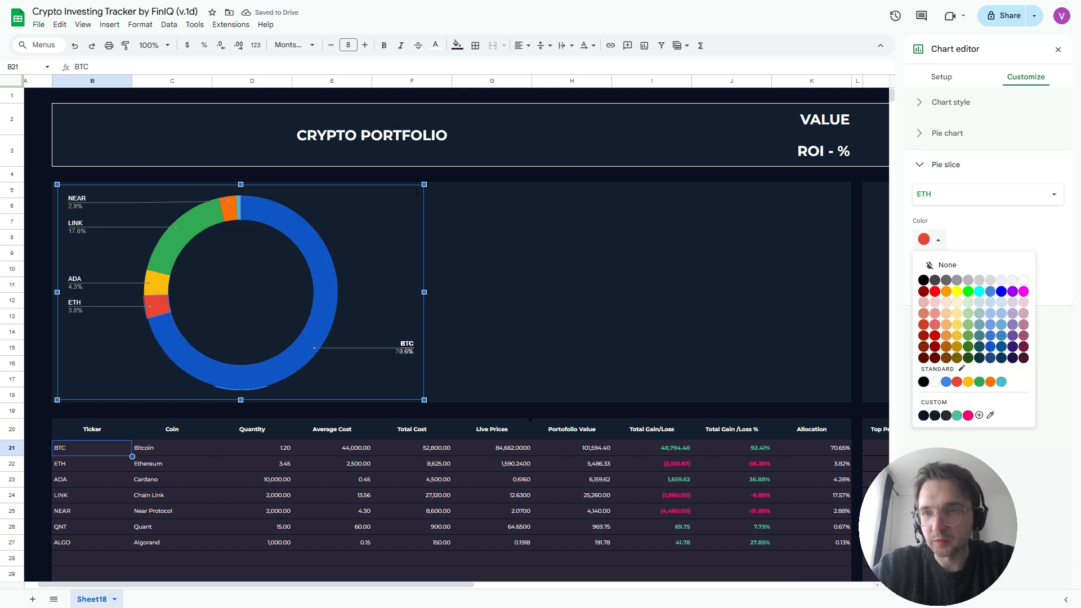
pyautogui.click(968, 415)
pyautogui.click(156, 284)
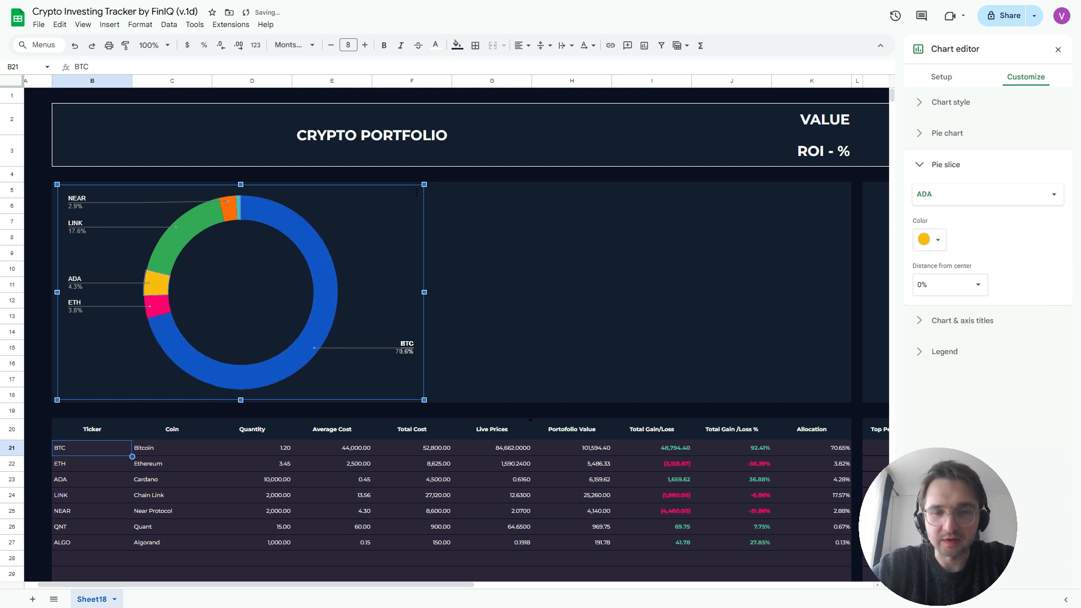
pyautogui.click(930, 239)
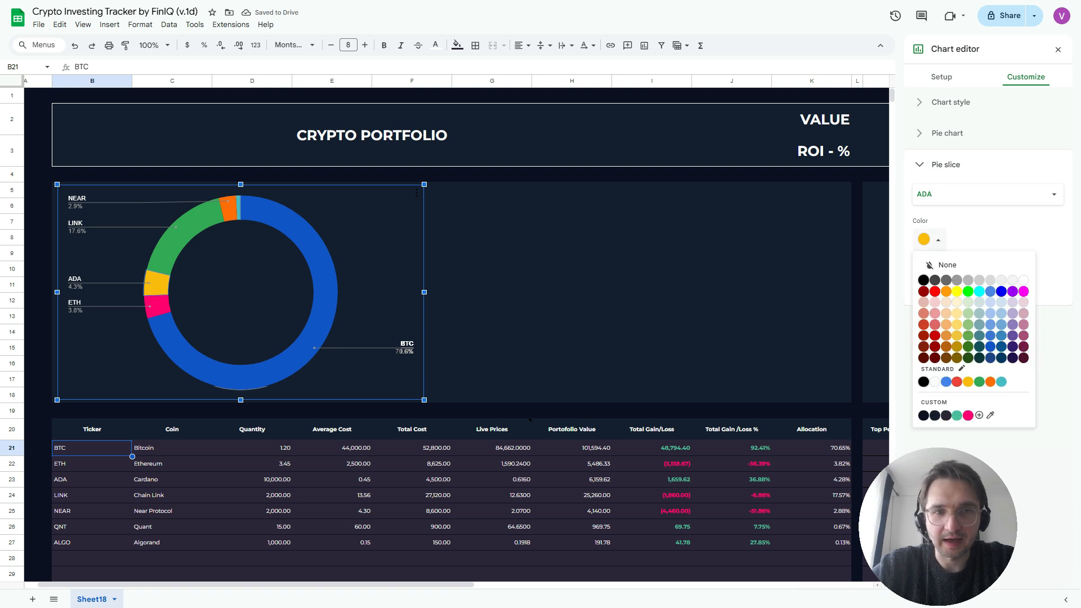
pyautogui.click(178, 236)
pyautogui.click(929, 239)
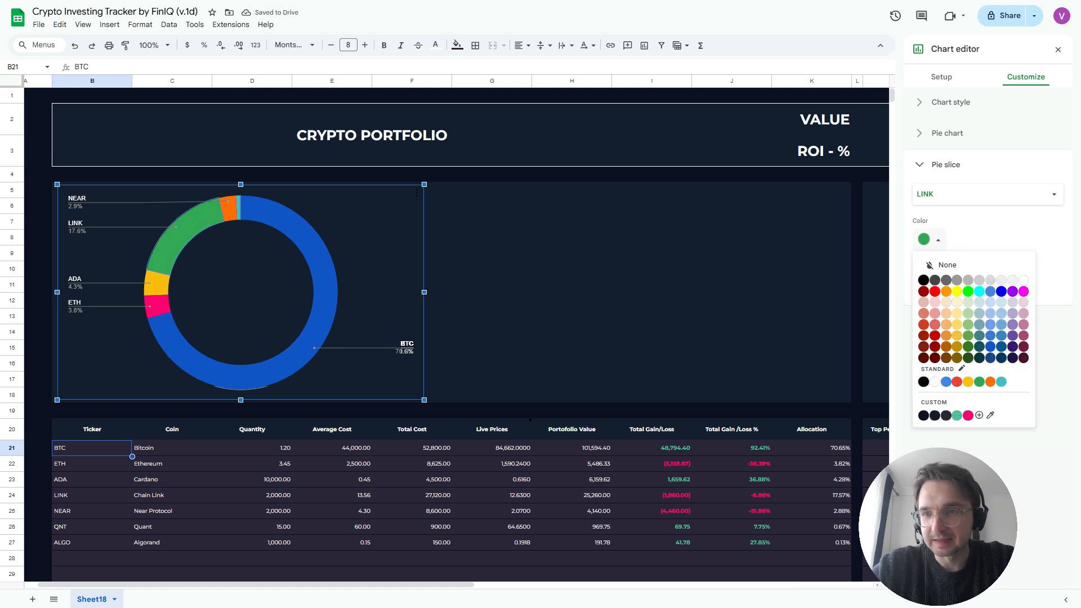
pyautogui.click(956, 415)
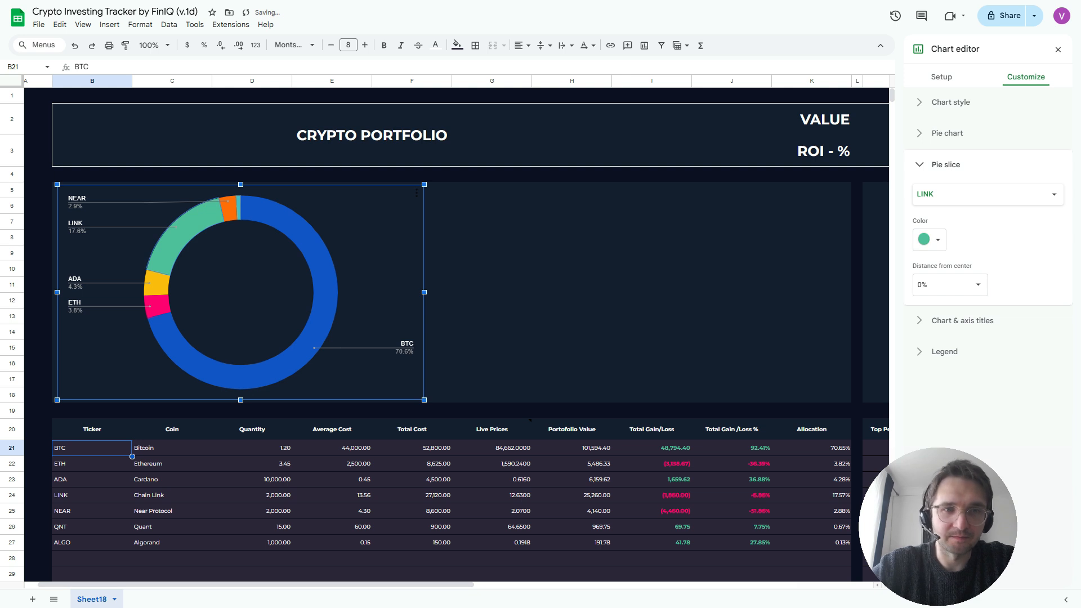
pyautogui.click(572, 253)
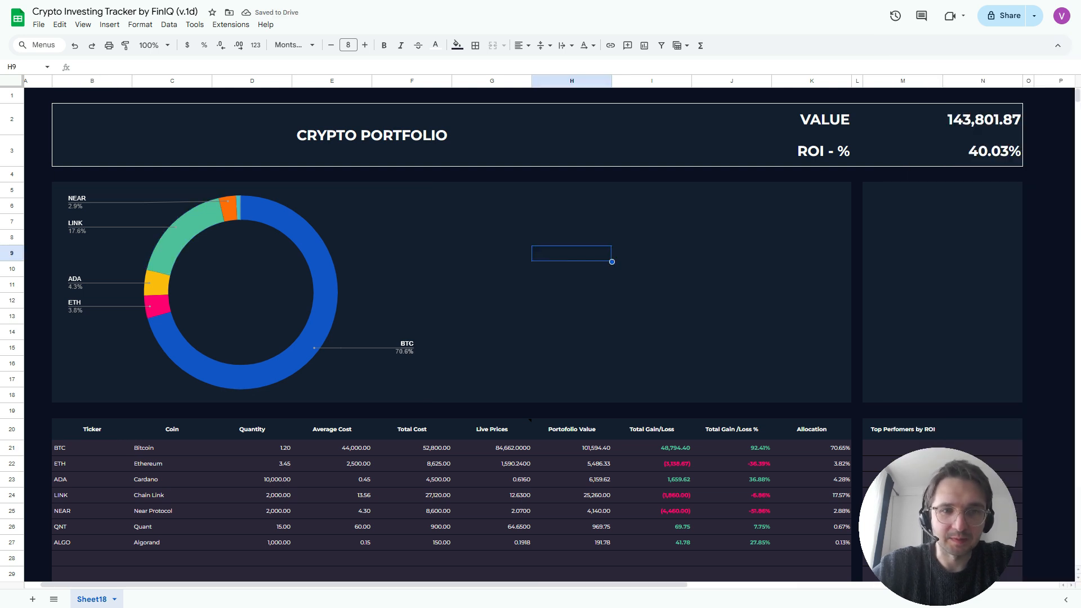
# - Merge the cells B5:F18 behind the doughnut chart into one cell
pyautogui.click(411, 222)
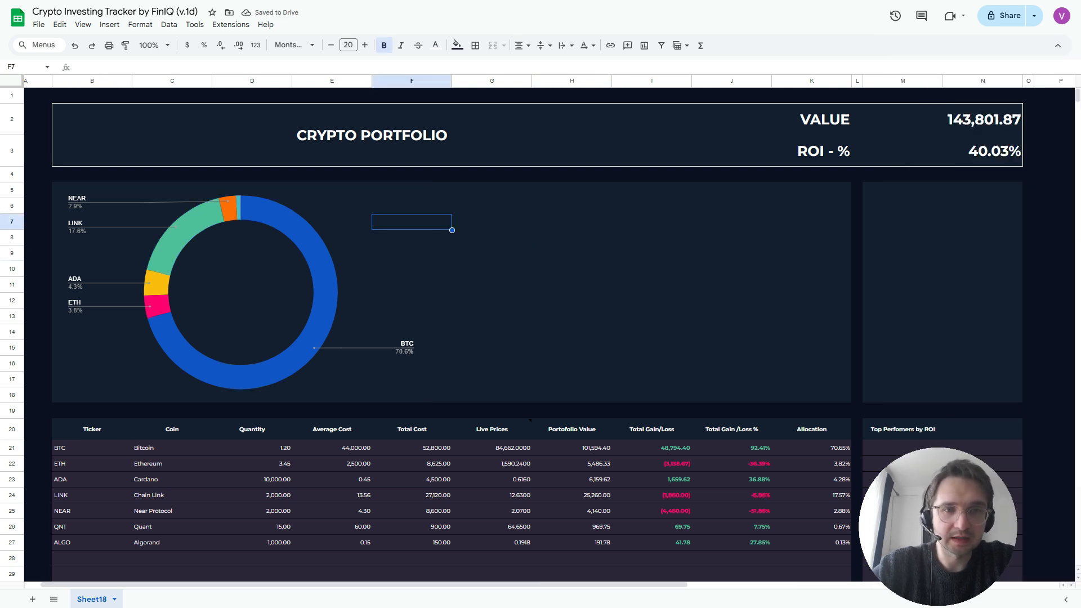
pyautogui.press('Left')
pyautogui.press('Left')
pyautogui.press('Left')
pyautogui.press('Left')
pyautogui.press('Up')
pyautogui.press('Up')
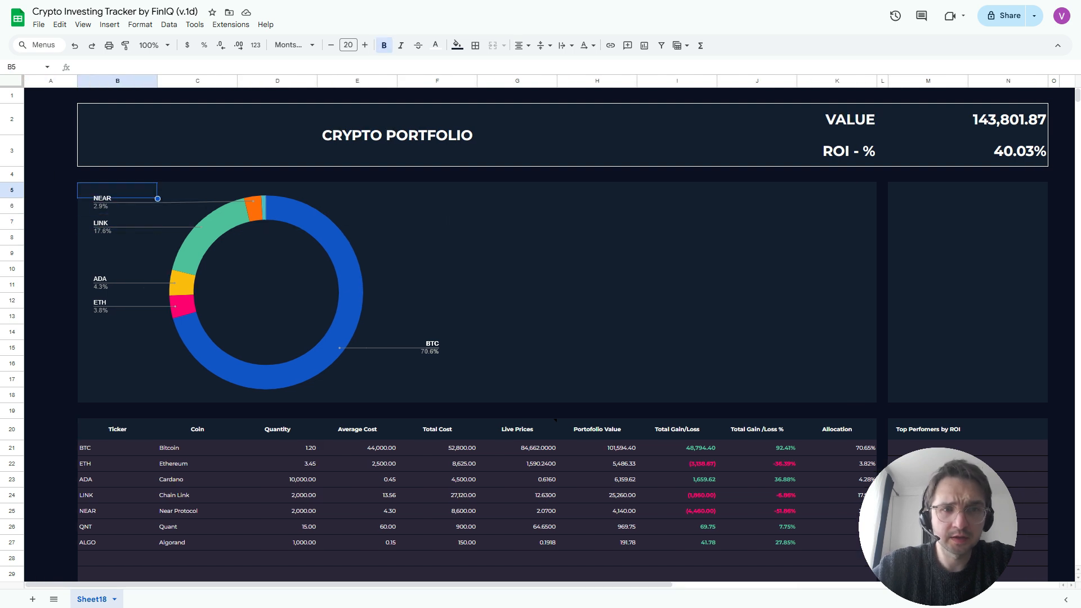
pyautogui.hotkey('shift', 'Right')
pyautogui.hotkey('shift', 'Right')
pyautogui.hotkey('shift', 'Right')
pyautogui.hotkey('shift', 'Right')
pyautogui.hotkey('shift', 'Down')
pyautogui.hotkey('shift', 'Down')
pyautogui.hotkey('shift', 'Down')
pyautogui.hotkey('shift', 'Down')
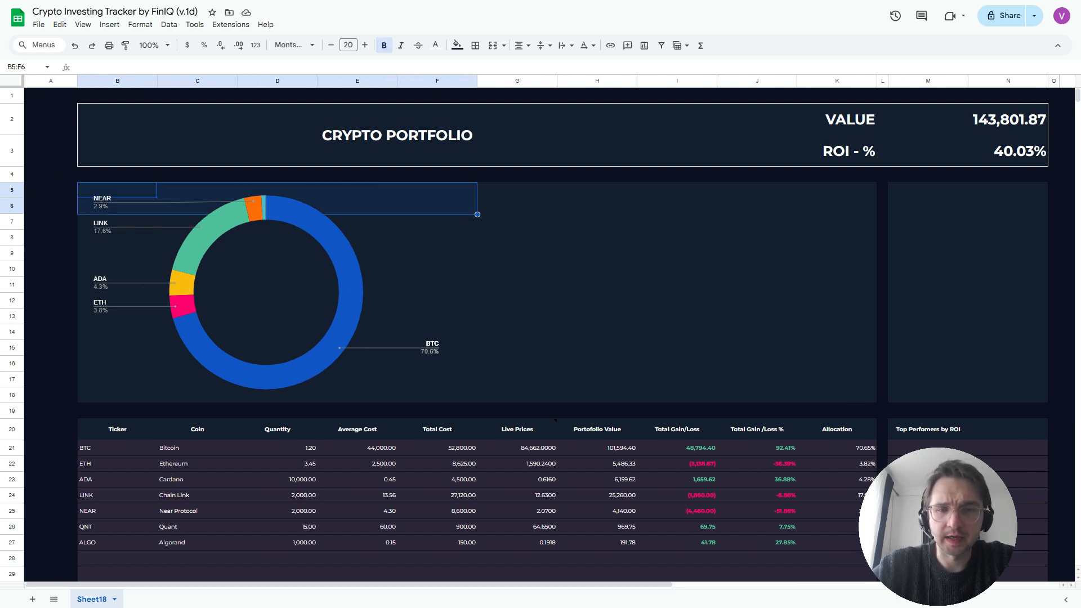
pyautogui.hotkey('shift', 'Down')
pyautogui.hotkey('shift', 'Down')
pyautogui.hotkey('shift', 'Down')
pyautogui.hotkey('shift', 'Down')
pyautogui.hotkey('shift', 'Down')
pyautogui.hotkey('shift', 'Down')
pyautogui.hotkey('shift', 'Down')
pyautogui.hotkey('shift', 'Down')
pyautogui.hotkey('shift', 'Down')
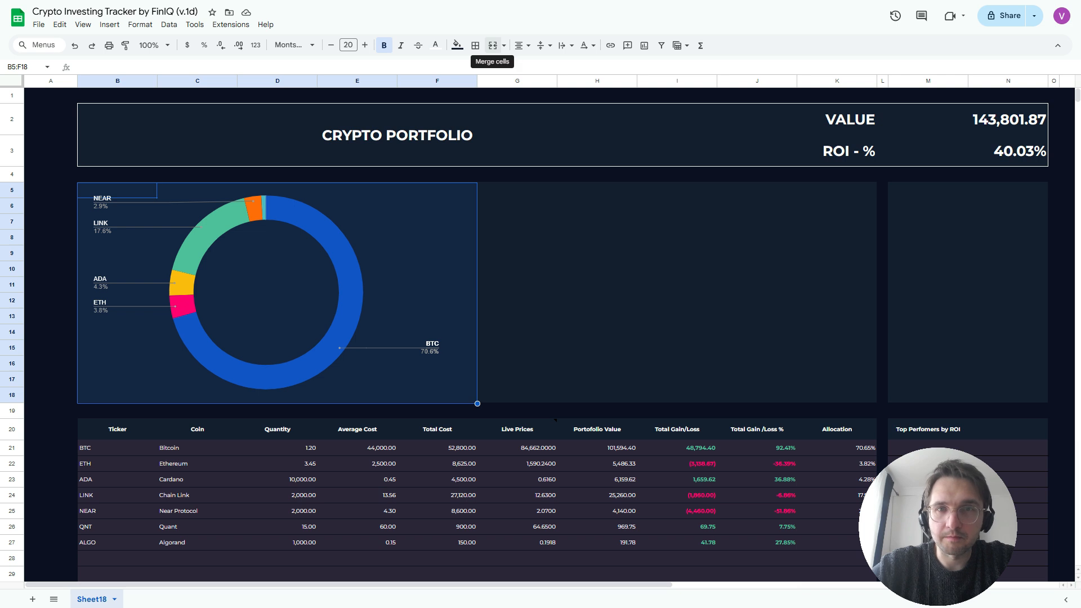
pyautogui.click(492, 46)
# - Enter the formula =M2 in the merged cell so the portfolio value shows inside the doughnut
pyautogui.write('=')
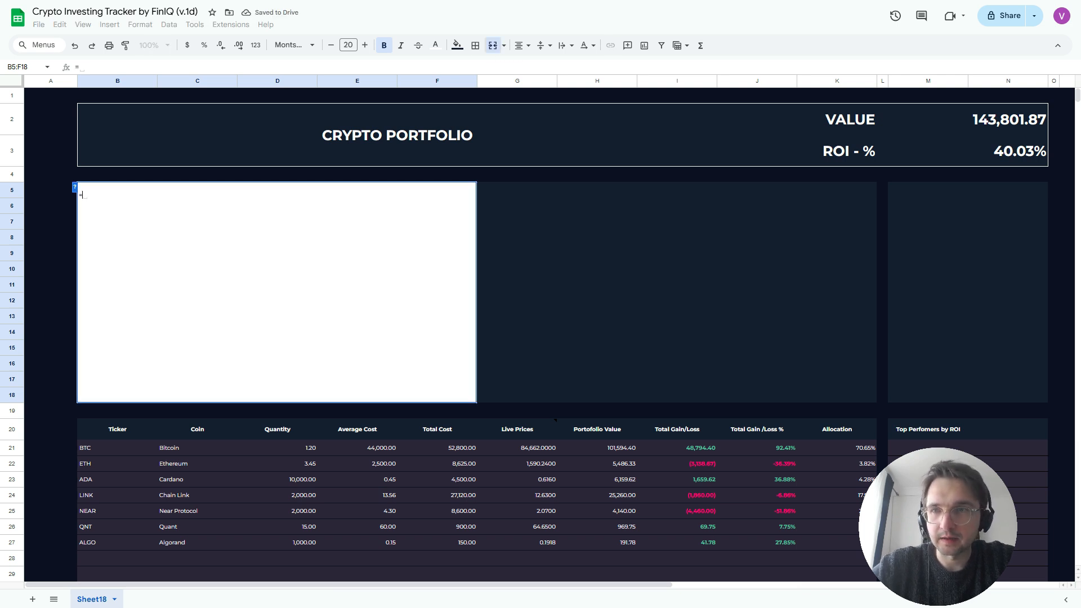
pyautogui.click(991, 119)
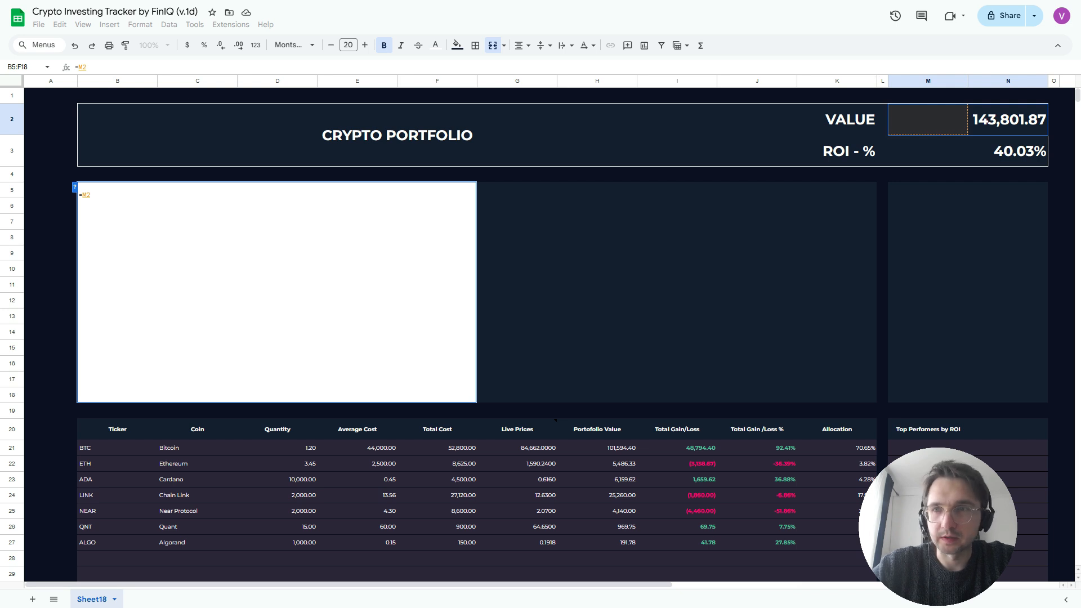
pyautogui.press('Return')
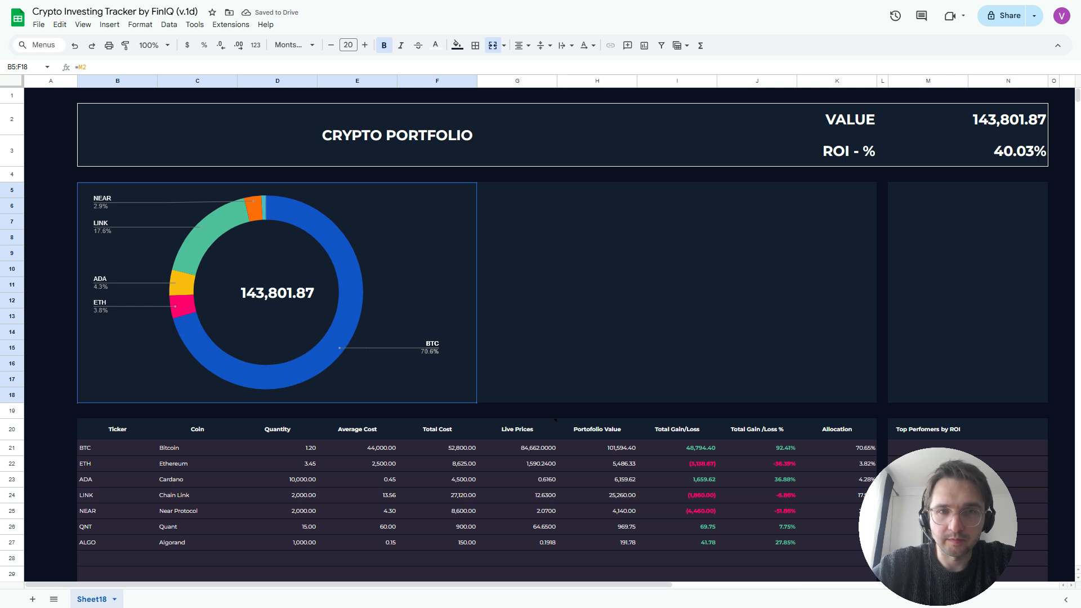
# - Widen the doughnut chart slightly so its ring is centered around the portfolio value
pyautogui.click(517, 285)
pyautogui.click(408, 270)
pyautogui.moveTo(449, 292); pyautogui.dragTo(463, 292)
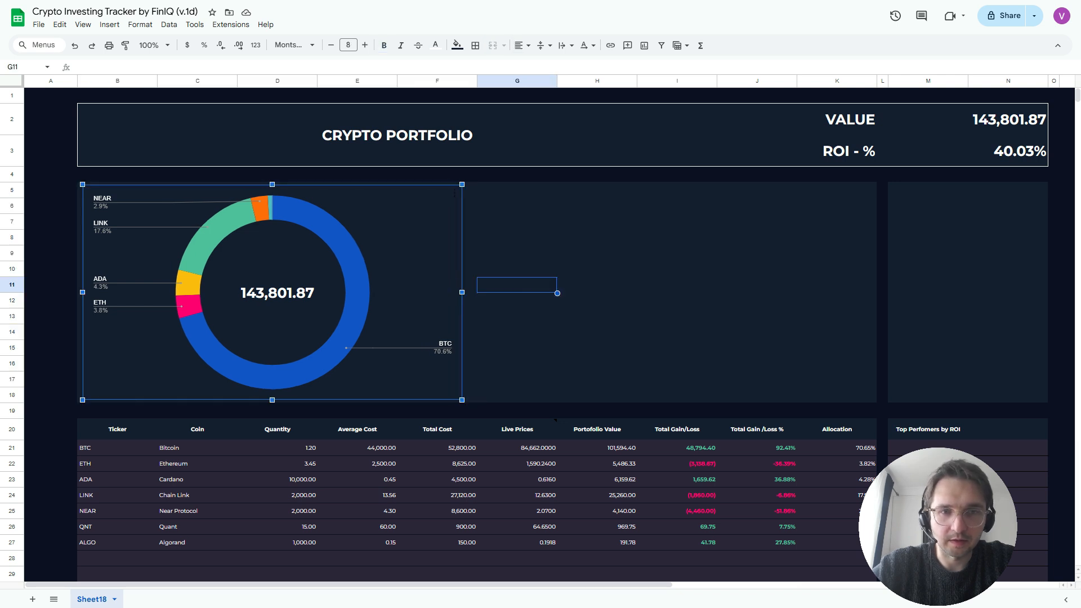
pyautogui.click(517, 270)
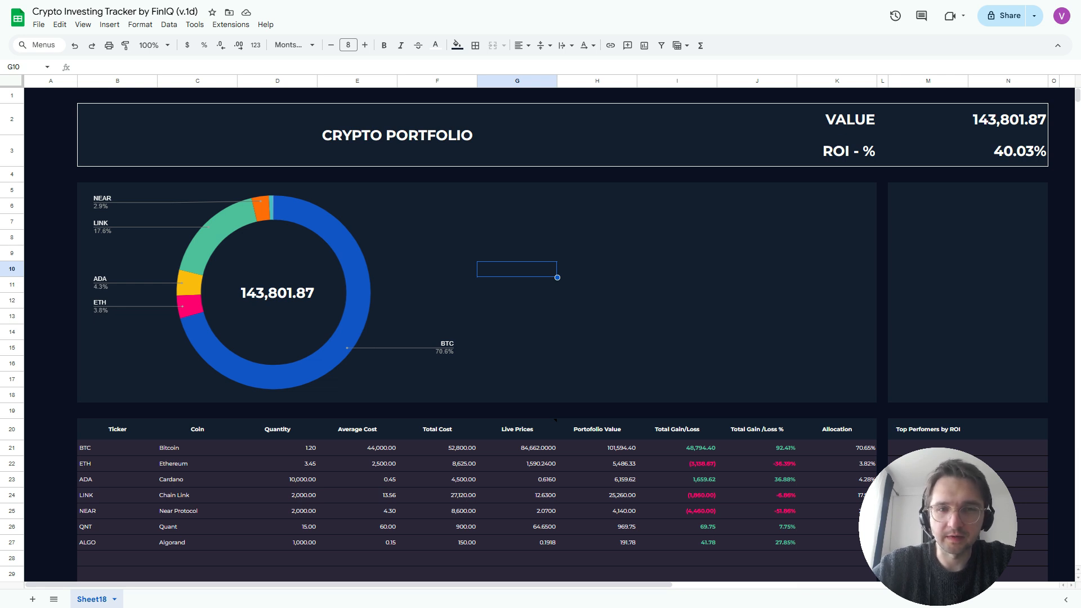
# - Check the formulas in the merged cell behind the doughnut and in the portfolio VALUE cell
pyautogui.press('Left')
pyautogui.press('Left')
pyautogui.press('Right')
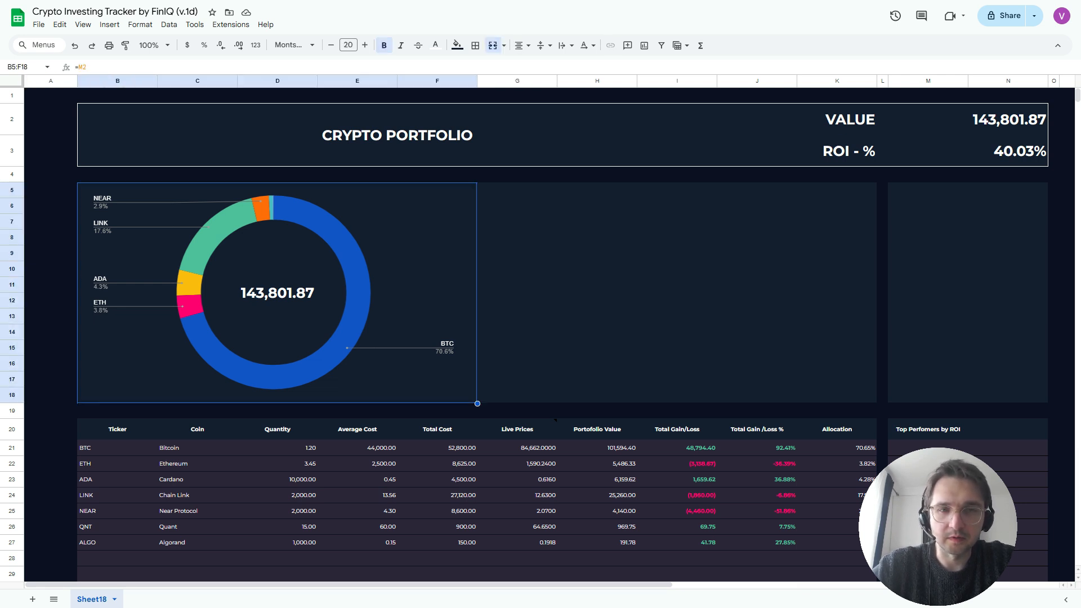
pyautogui.click(968, 120)
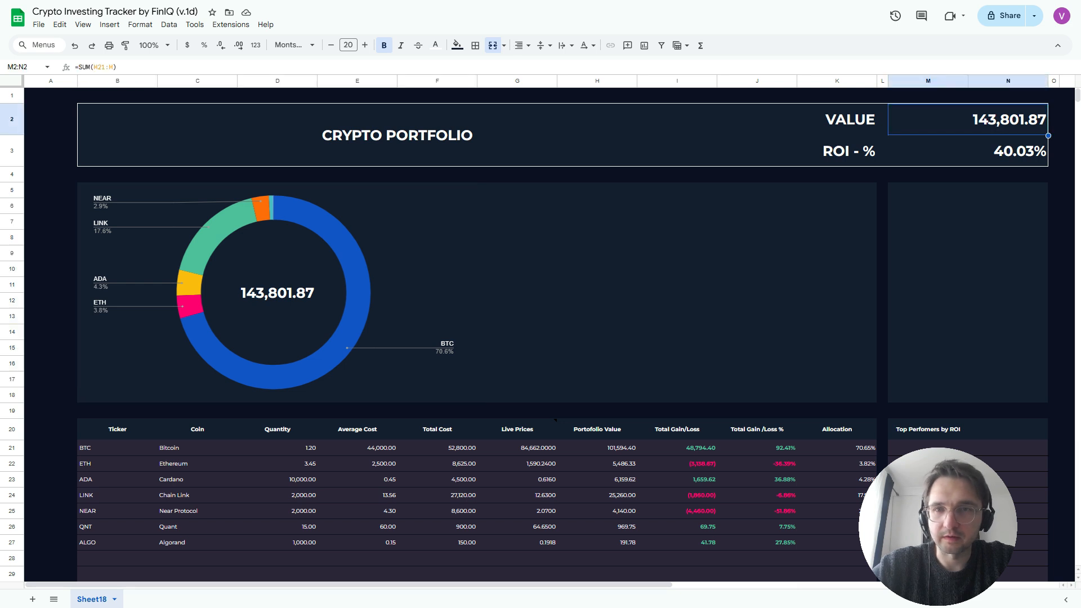
# - Insert a blank chart from empty cell H10 and use the Column chart type
pyautogui.click(597, 268)
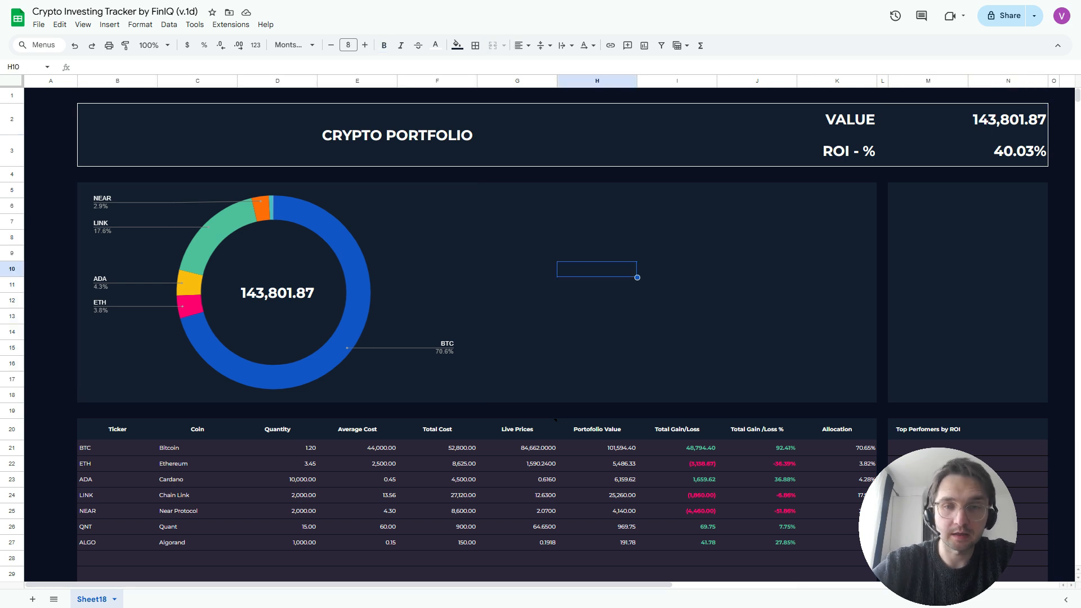
pyautogui.scroll(-1, 596, 269)
pyautogui.scroll(1, 597, 243)
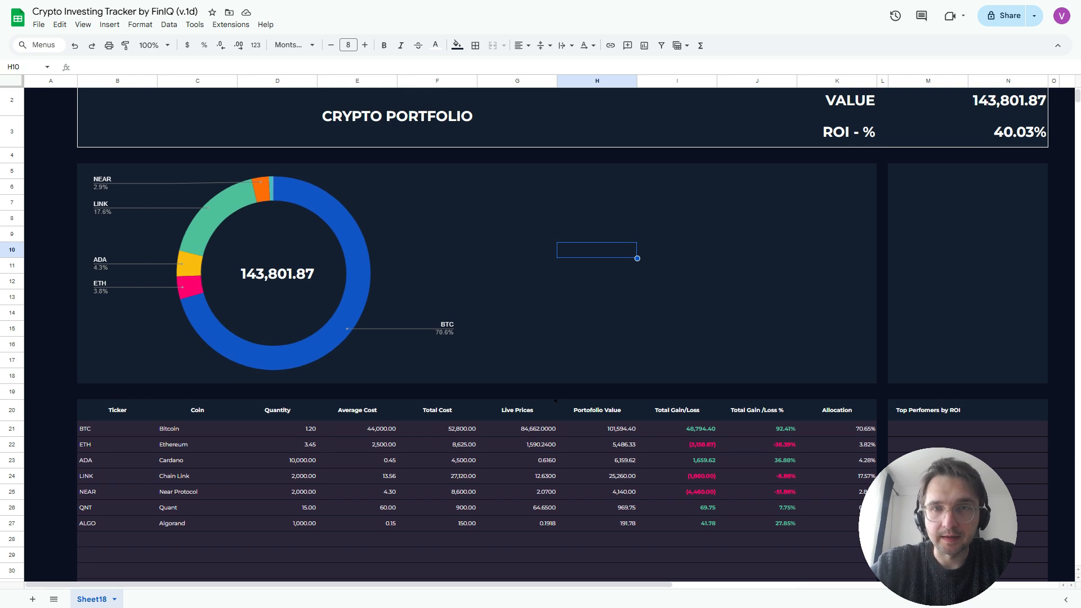
pyautogui.click(644, 45)
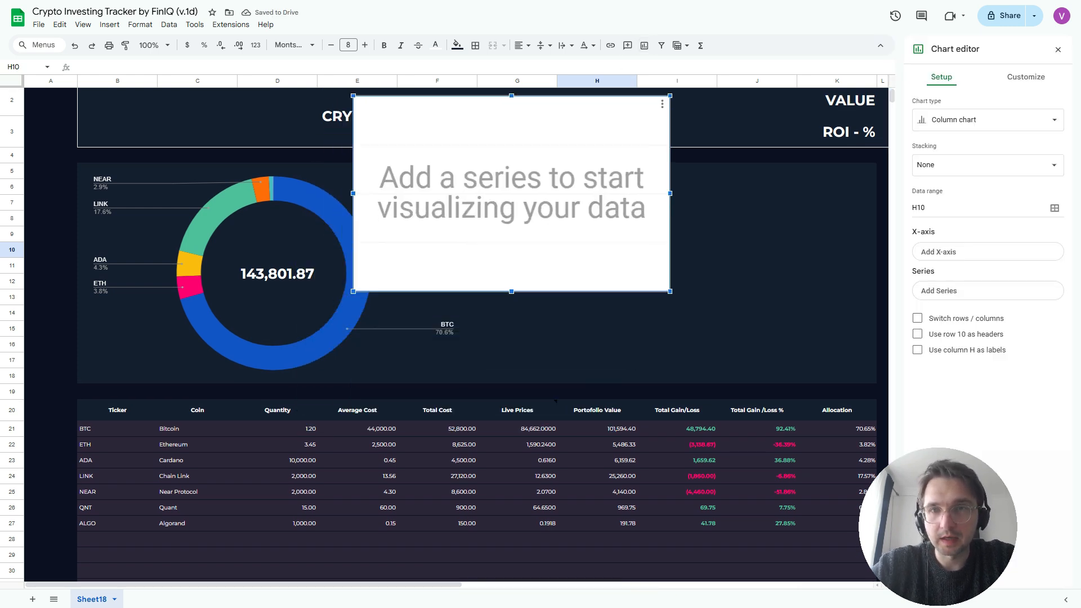
pyautogui.click(988, 120)
pyautogui.click(934, 298)
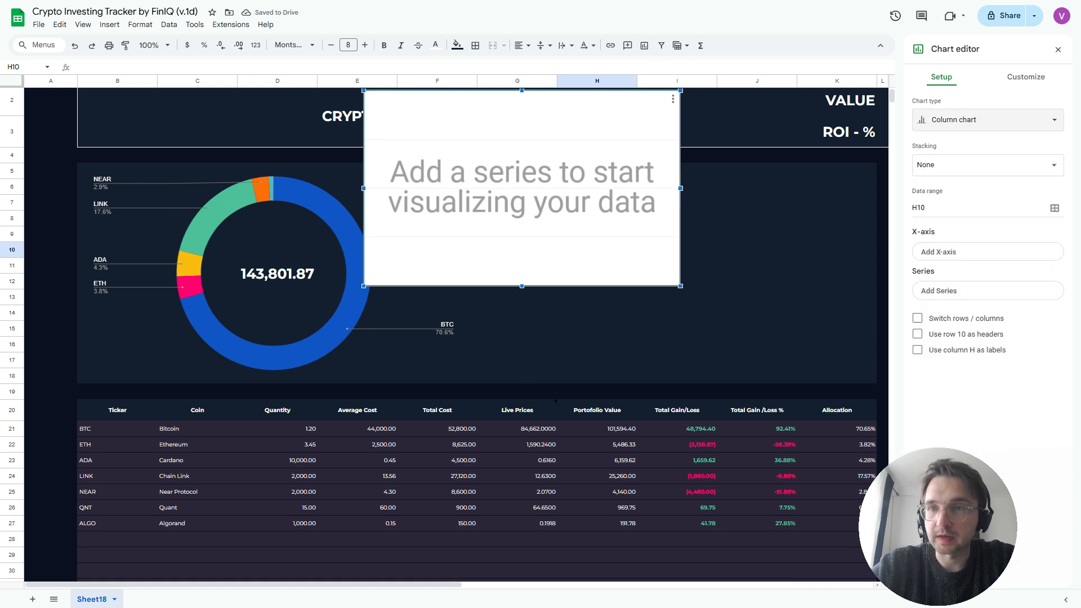
# - Set the column chart's data ranges to B20:B for tickers, F20:F for total cost and H20:H for portfolio value
pyautogui.click(1054, 208)
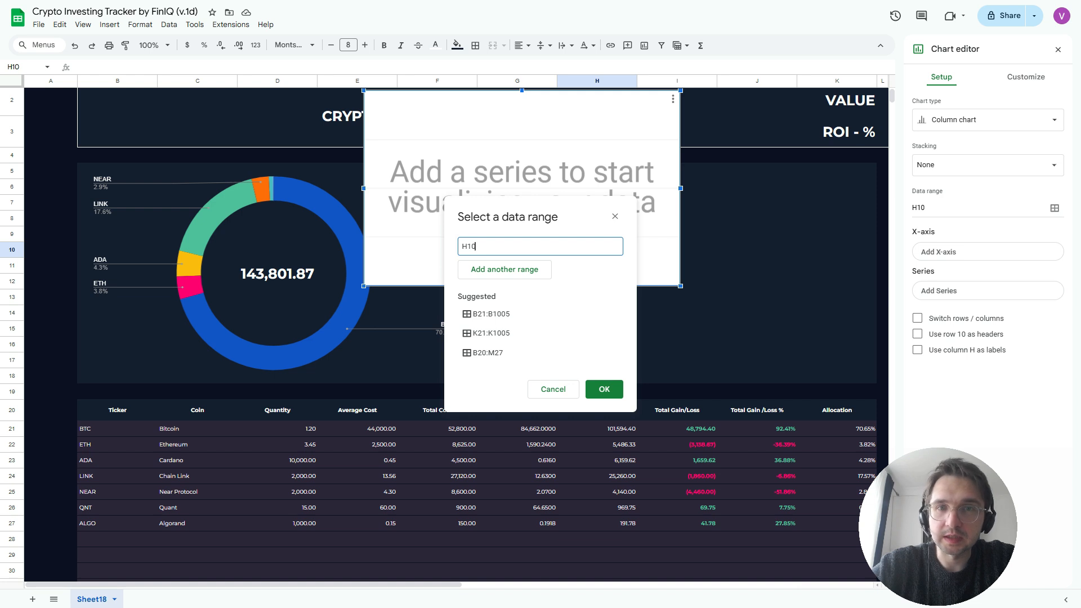
pyautogui.click(117, 411)
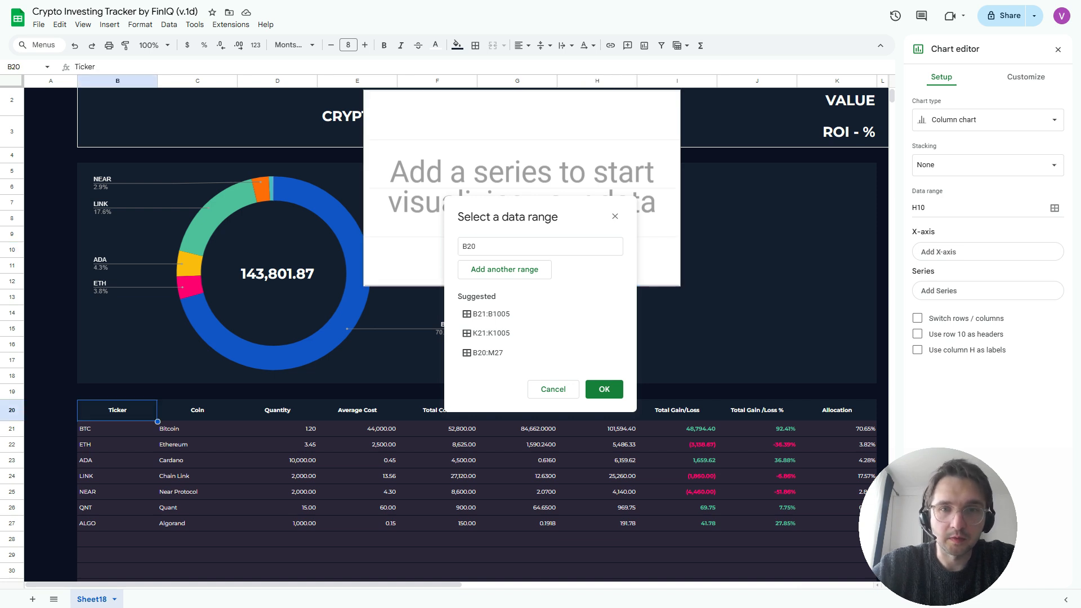
pyautogui.click(482, 247)
pyautogui.write(':B')
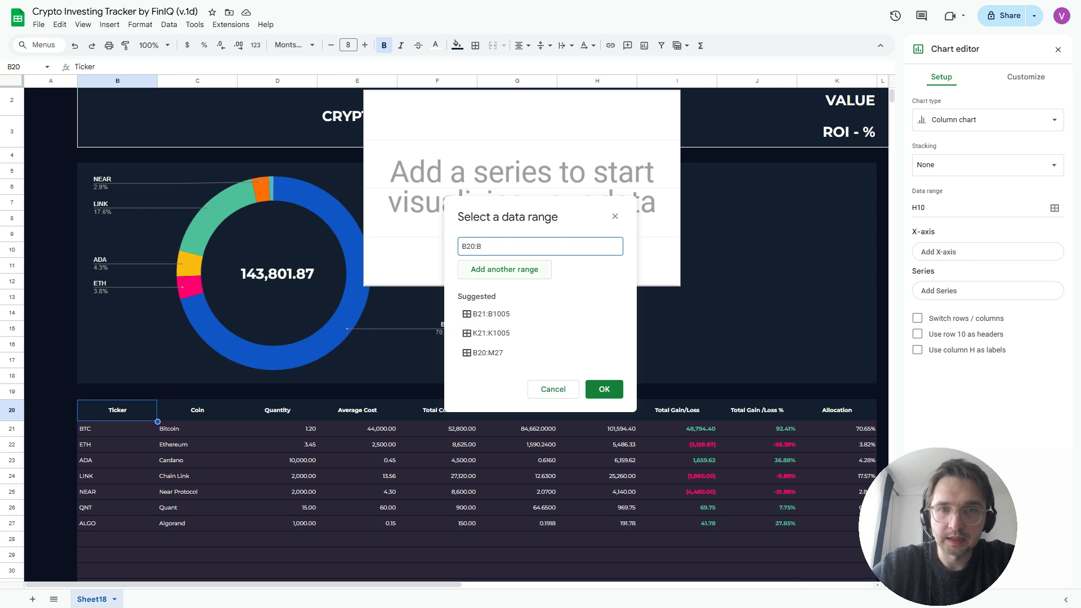
pyautogui.click(505, 269)
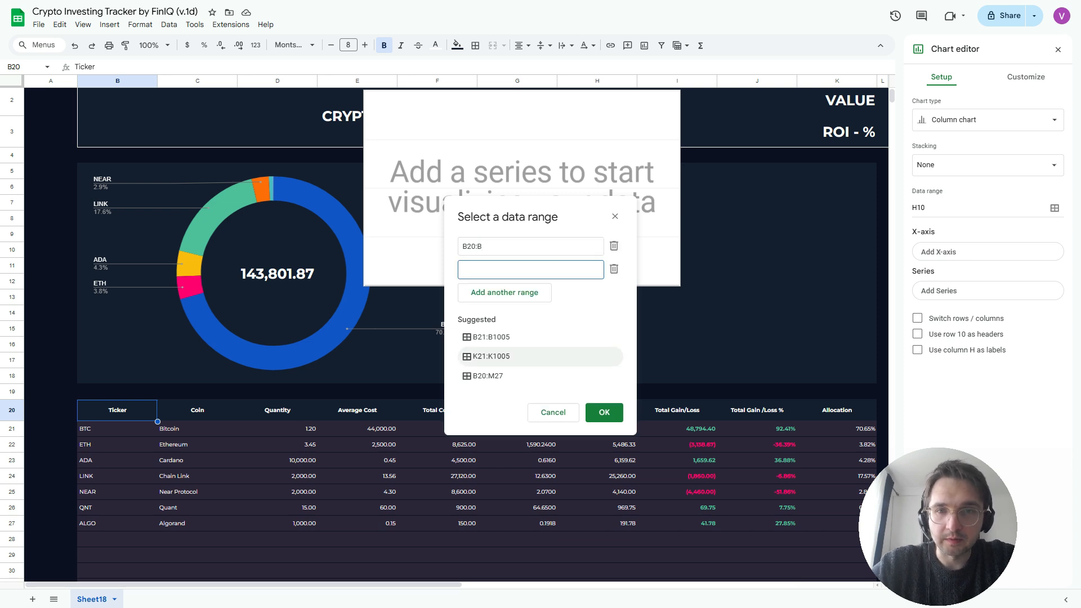
pyautogui.moveTo(530, 217); pyautogui.dragTo(714, 243)
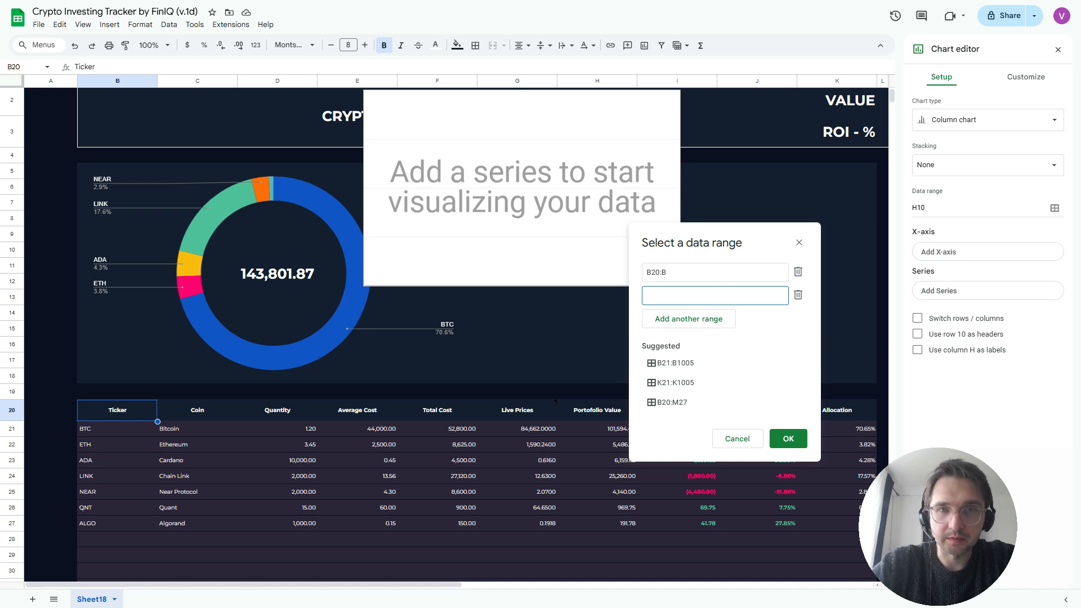
pyautogui.write('F20:F')
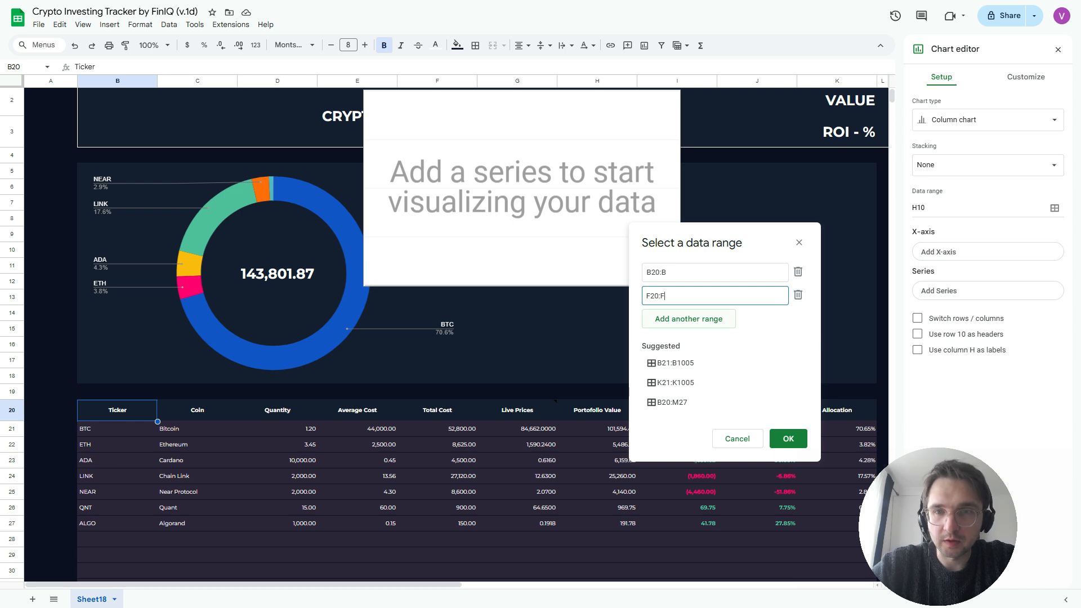
pyautogui.click(688, 318)
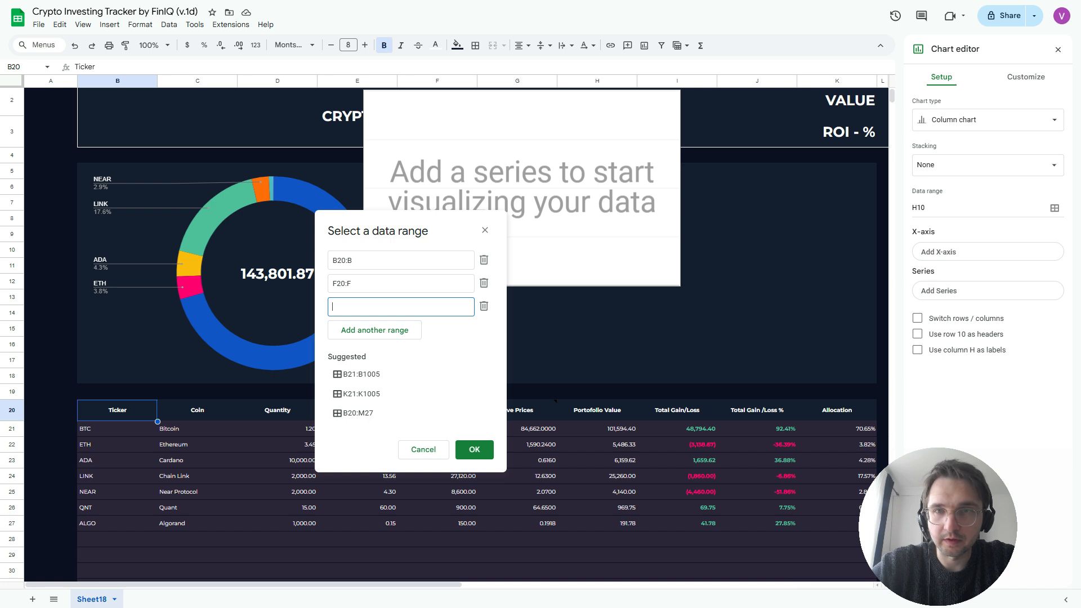
pyautogui.write('H2')
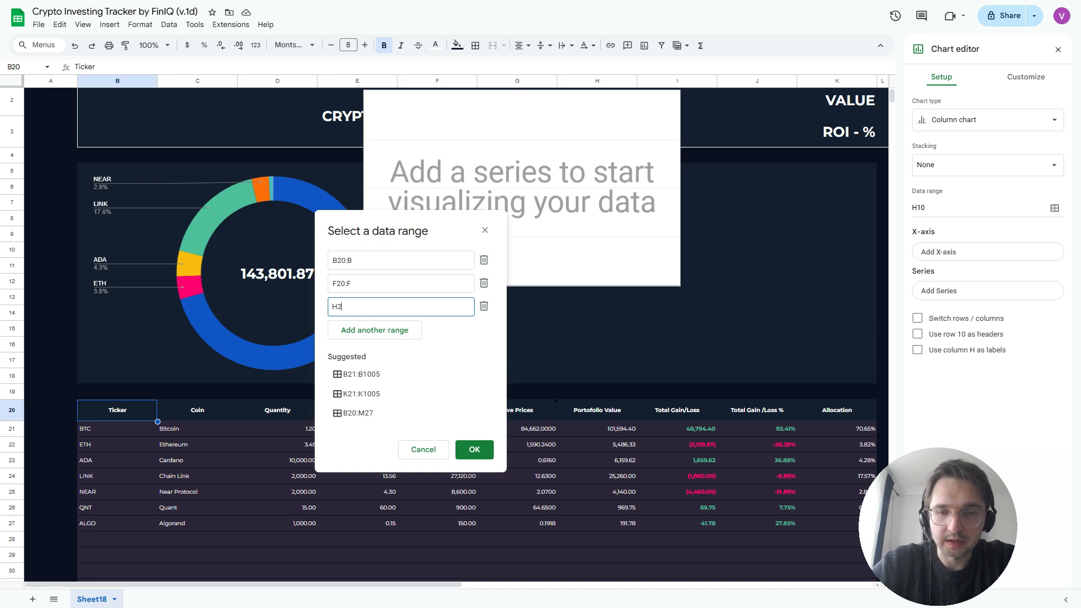
pyautogui.write('0:H')
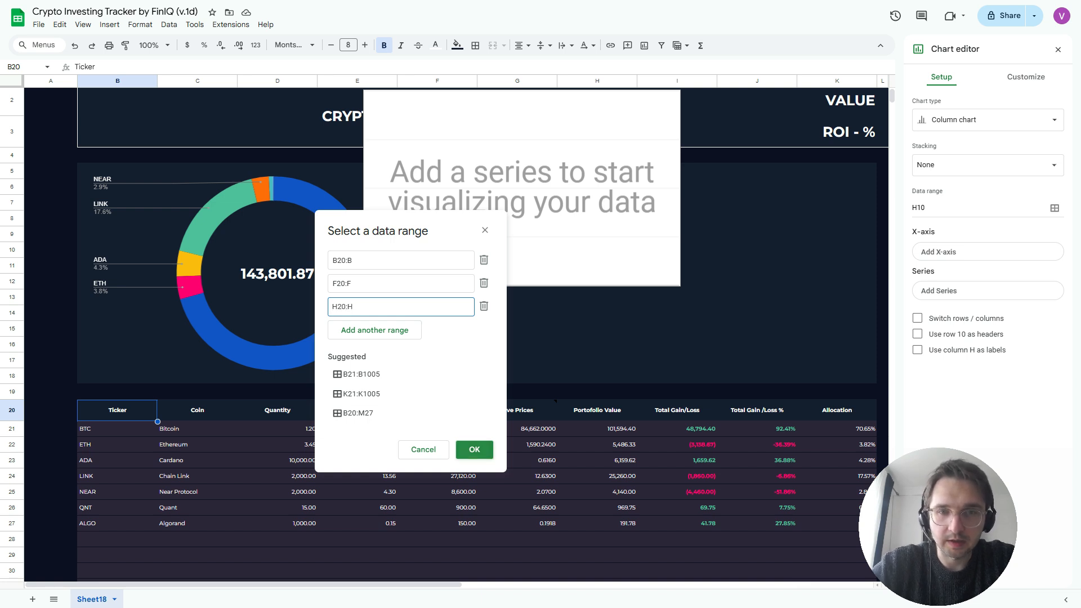
pyautogui.press('Return')
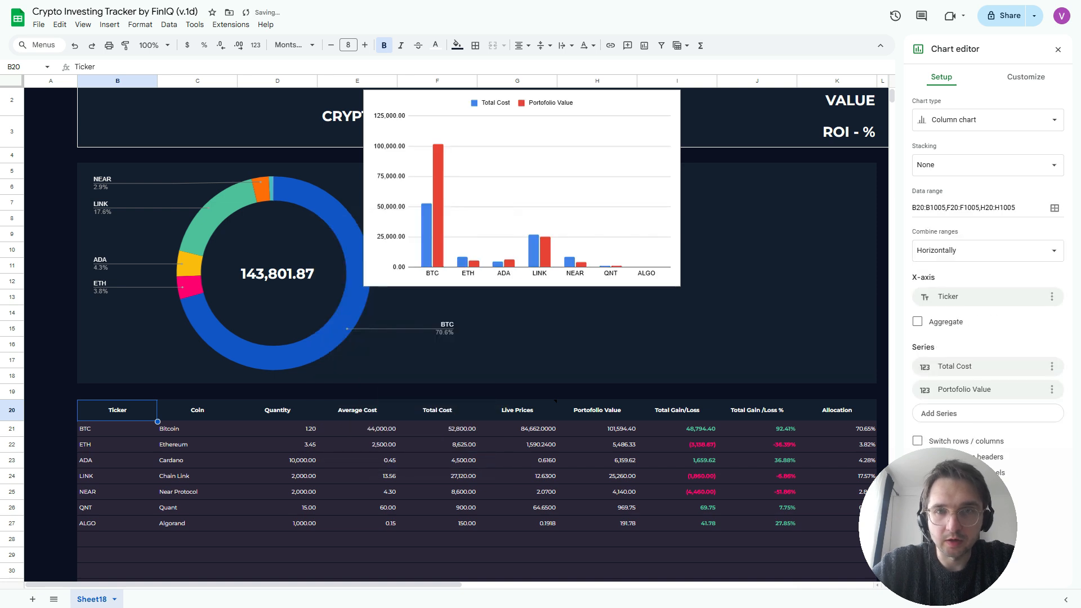
# - Move the column chart beside the doughnut and resize it to fill the panel across rows 5 to 18, up to column K
pyautogui.click(677, 81)
pyautogui.hscroll(2, 549, 334)
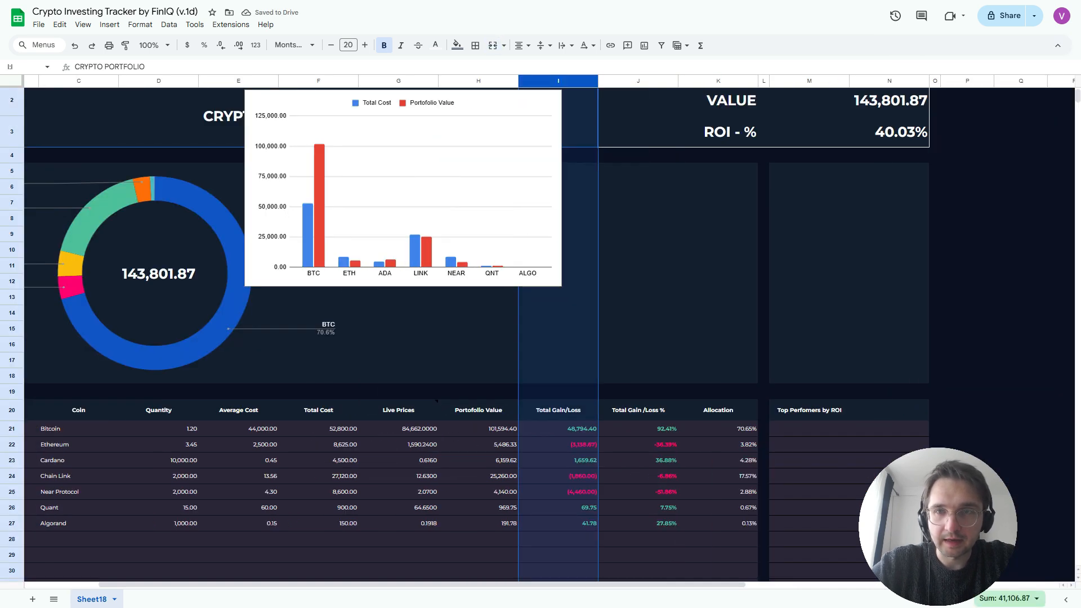
pyautogui.click(637, 219)
pyautogui.moveTo(404, 185); pyautogui.dragTo(501, 264)
pyautogui.moveTo(659, 266); pyautogui.dragTo(751, 266)
pyautogui.moveTo(547, 364); pyautogui.dragTo(546, 381)
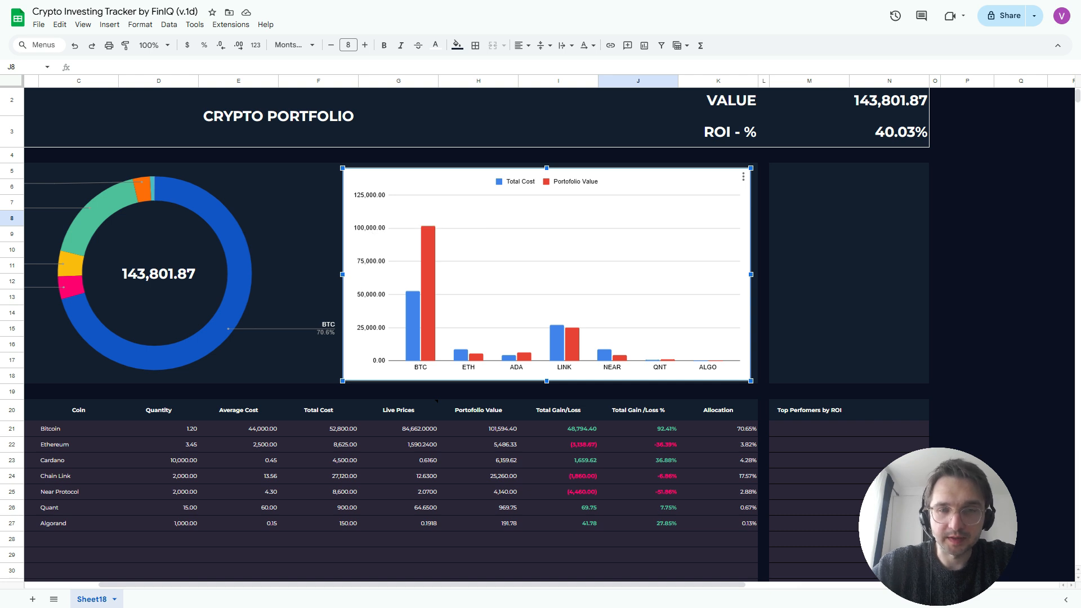
# - Set the column chart's background color to None
pyautogui.doubleClick(563, 261)
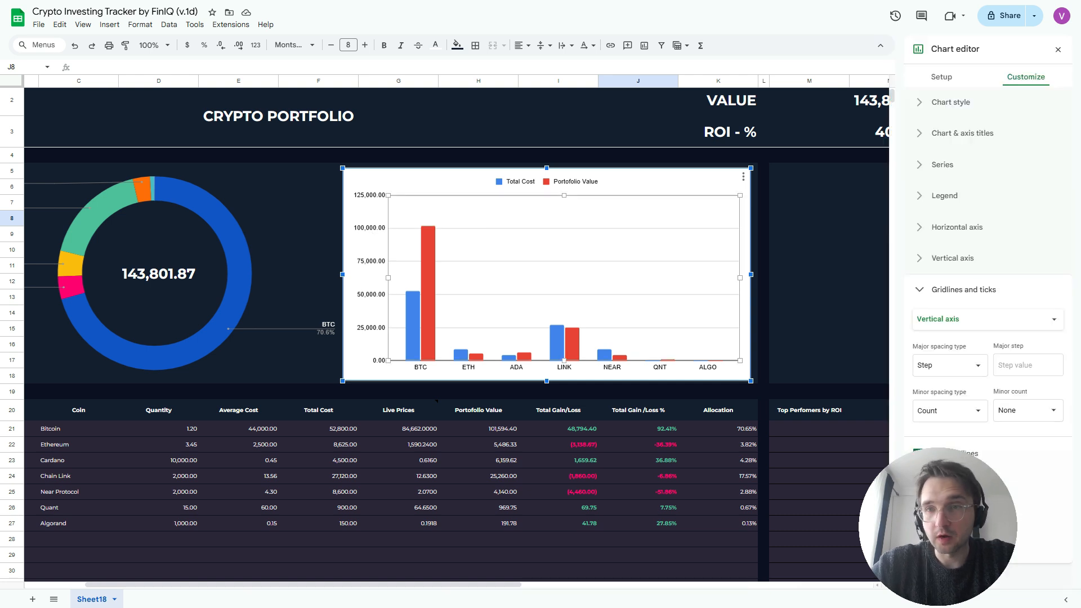
pyautogui.click(950, 103)
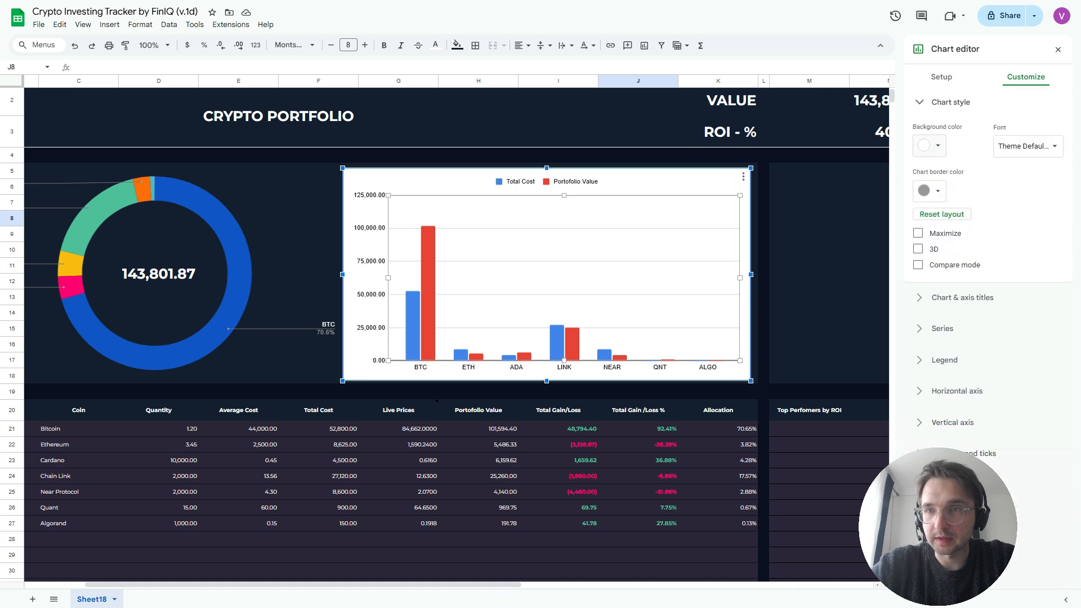
pyautogui.click(929, 146)
pyautogui.click(946, 171)
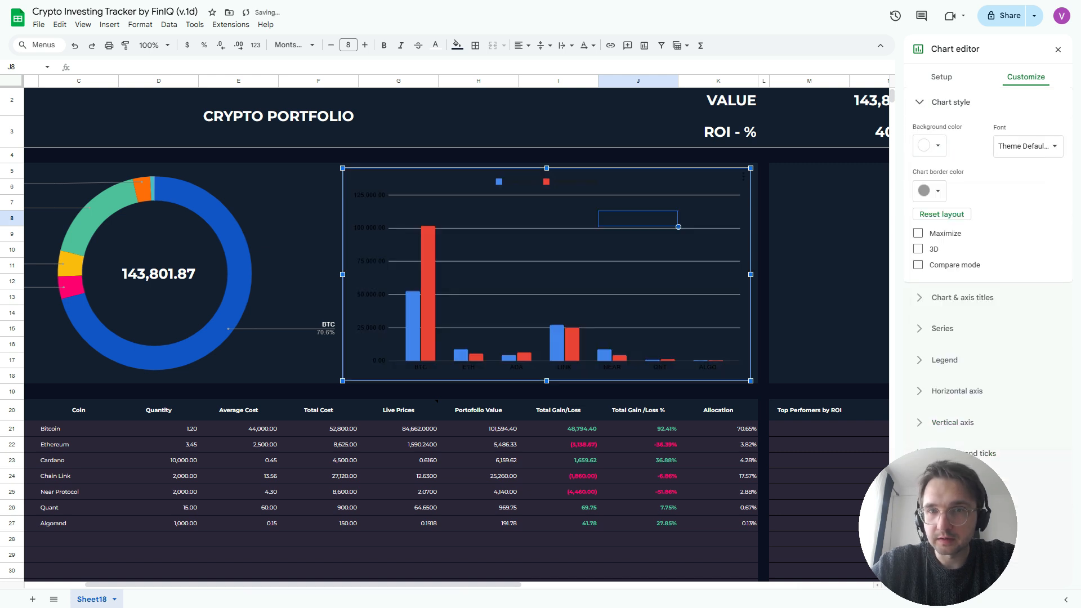
# - Set the column chart's legend text color to white
pyautogui.click(558, 182)
pyautogui.click(1020, 335)
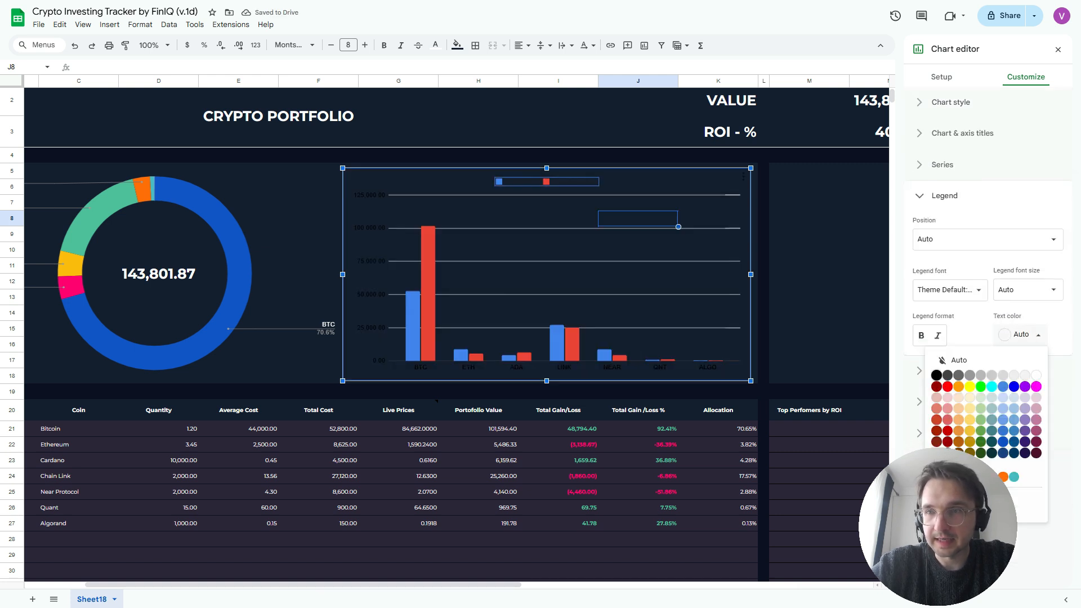
pyautogui.click(1036, 375)
# - Set the text color of the column chart's horizontal and vertical axis labels to white
pyautogui.click(563, 367)
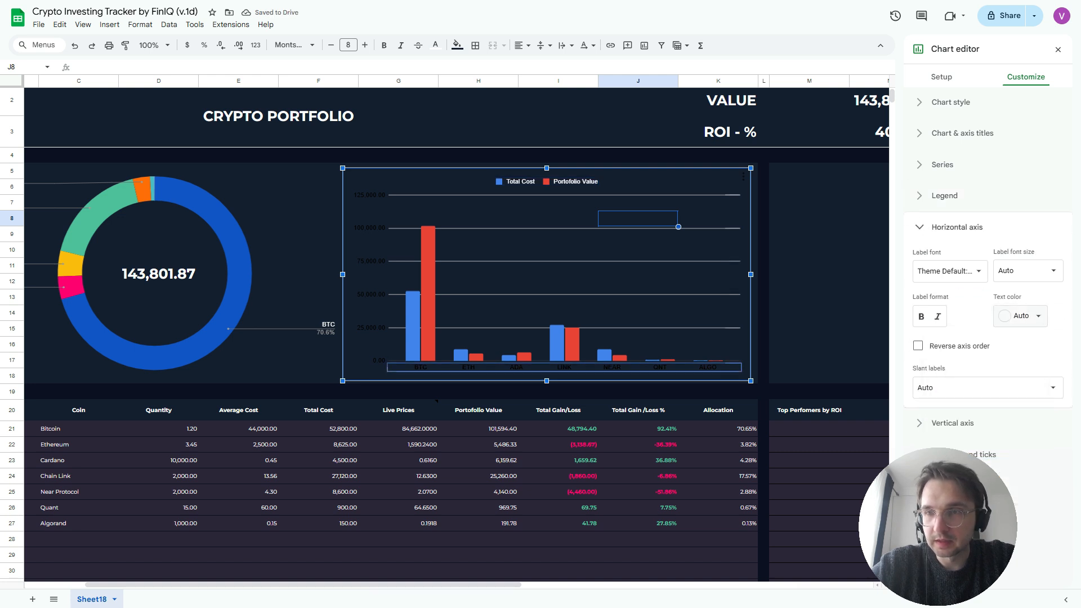
pyautogui.click(1020, 316)
pyautogui.click(1036, 355)
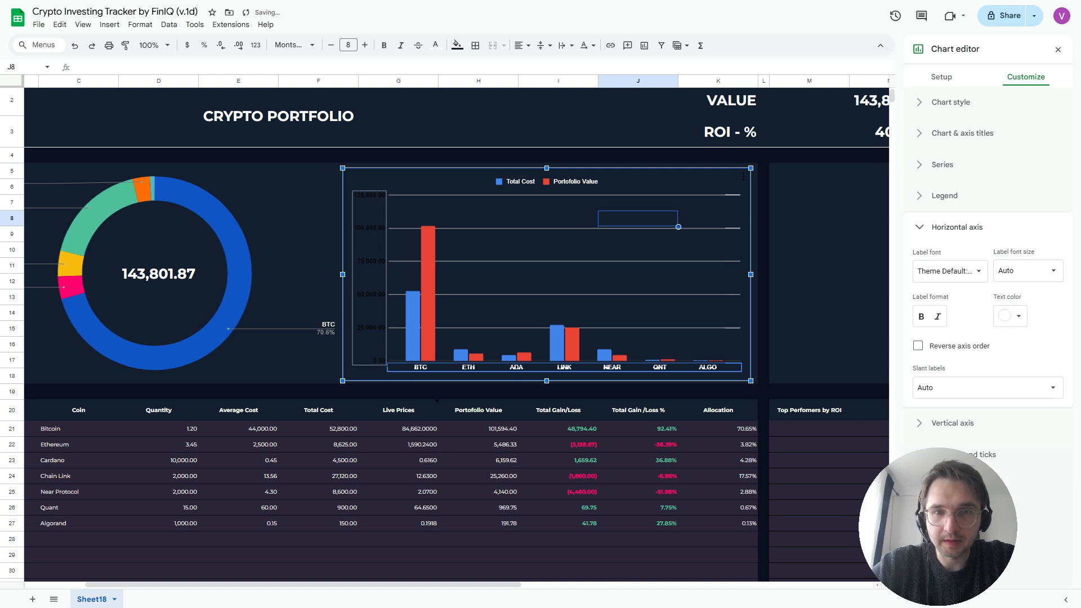
pyautogui.click(953, 423)
pyautogui.click(1013, 347)
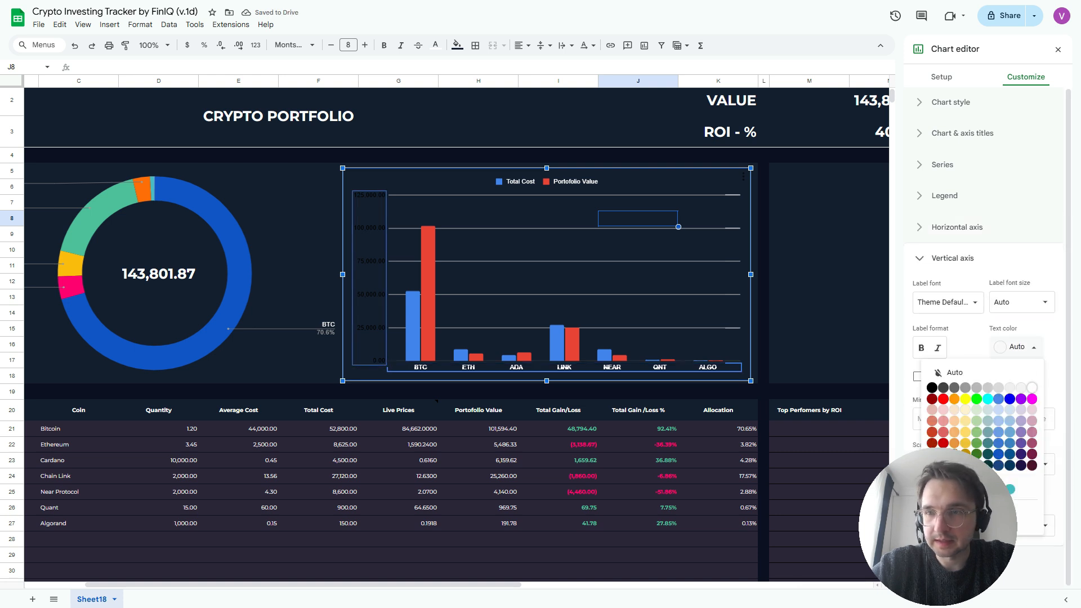
pyautogui.click(1032, 388)
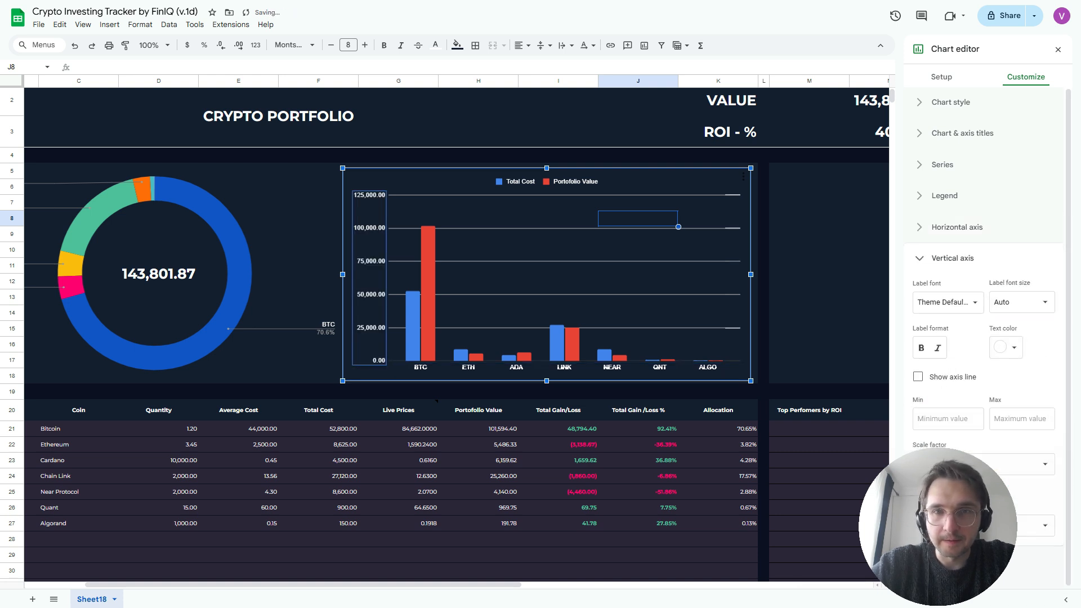
# - Fill the Portofolio Value columns with the custom green and the Total Cost columns with the custom pink
pyautogui.click(429, 288)
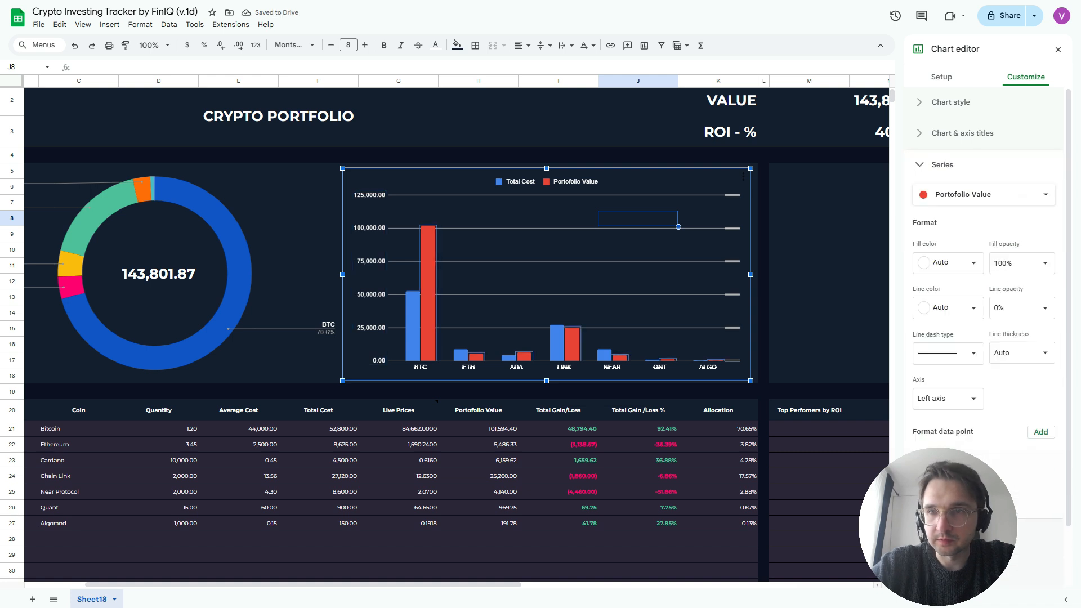
pyautogui.click(952, 263)
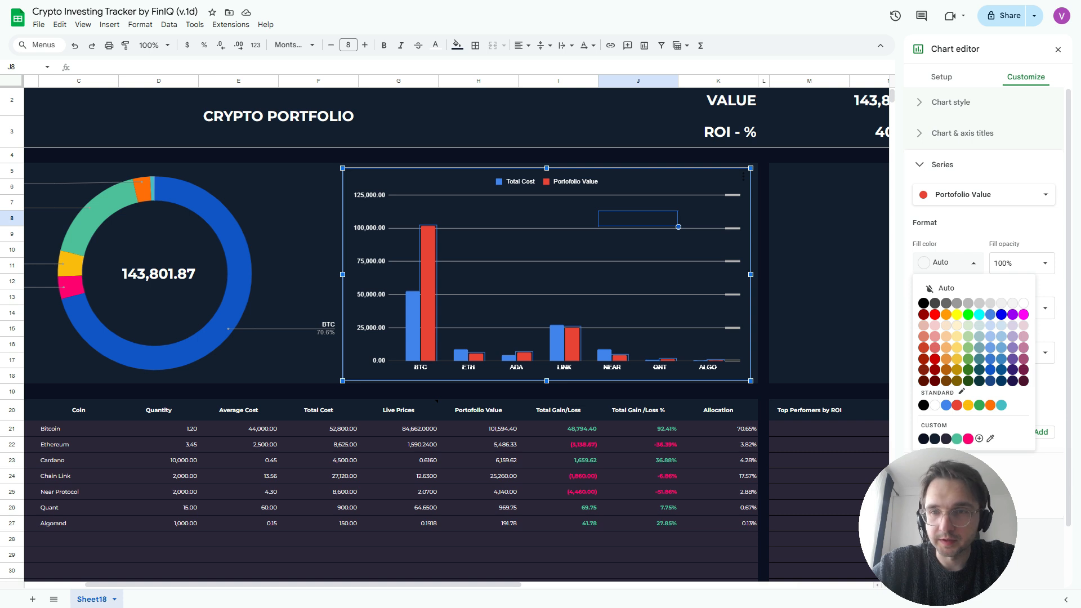
pyautogui.click(957, 438)
pyautogui.click(412, 326)
pyautogui.click(948, 263)
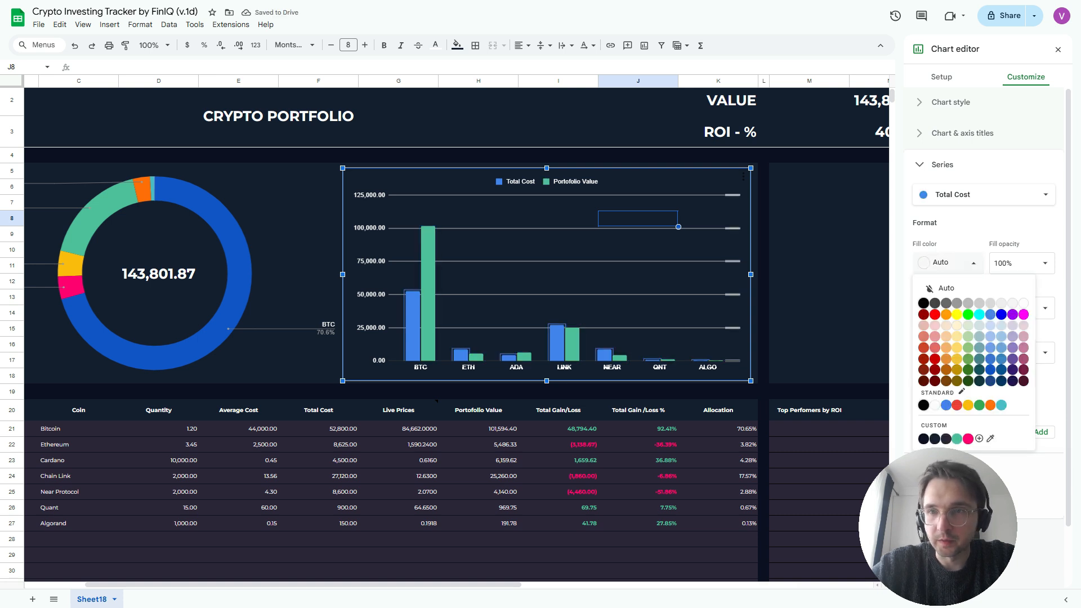
pyautogui.click(968, 439)
# - Remove the major gridlines of the column chart's vertical axis
pyautogui.click(641, 275)
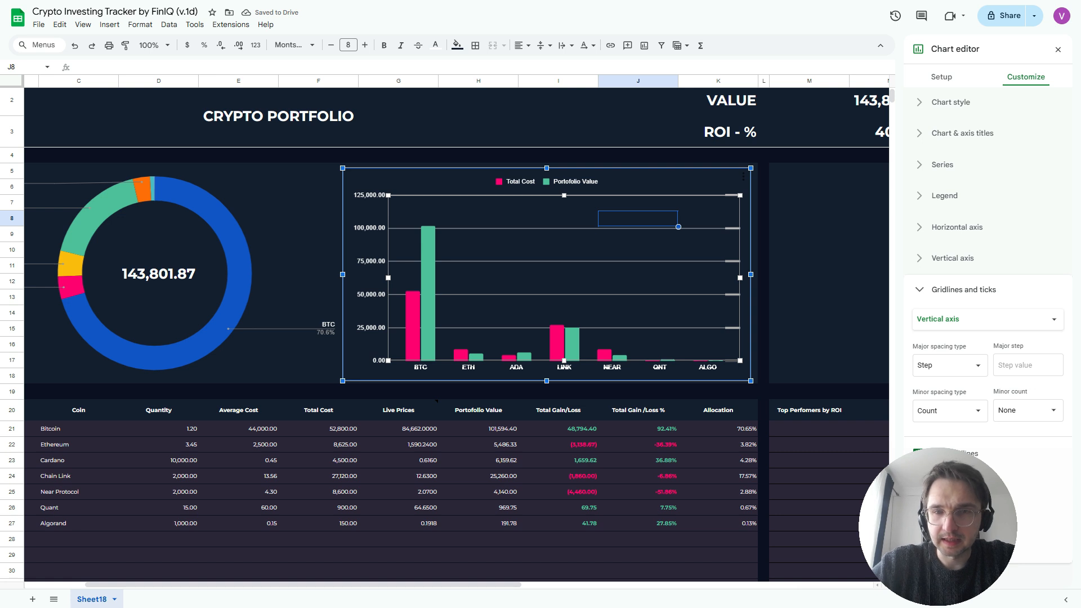
pyautogui.press('Delete')
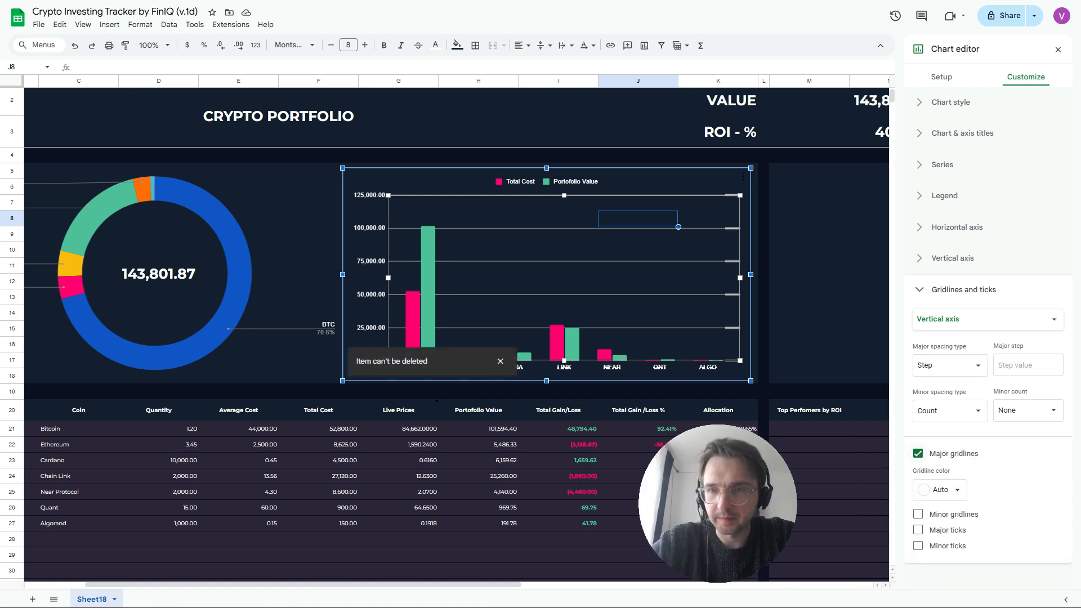
pyautogui.click(917, 454)
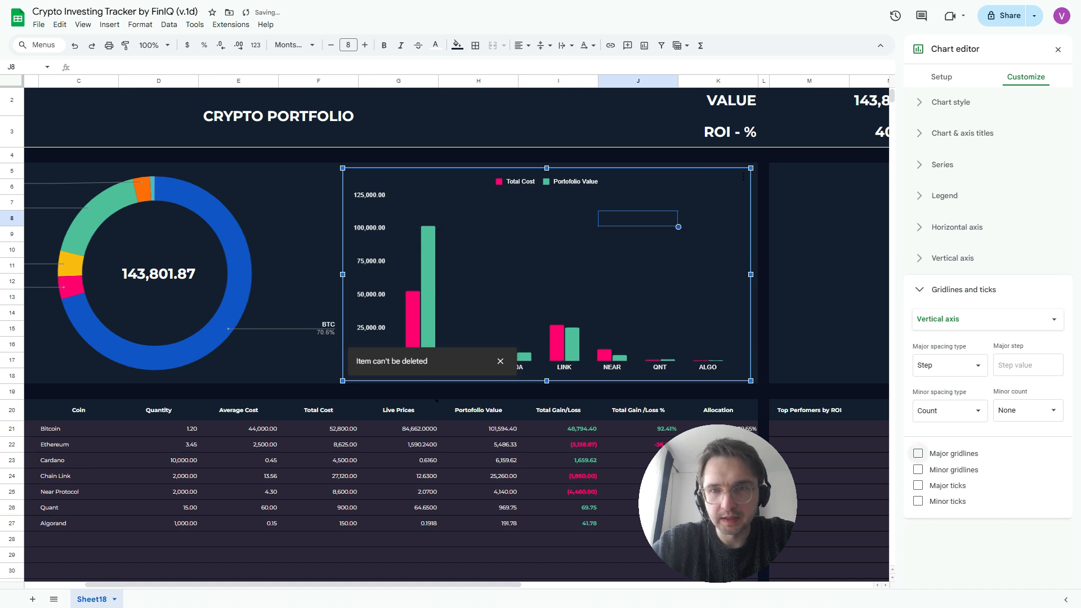
pyautogui.click(869, 298)
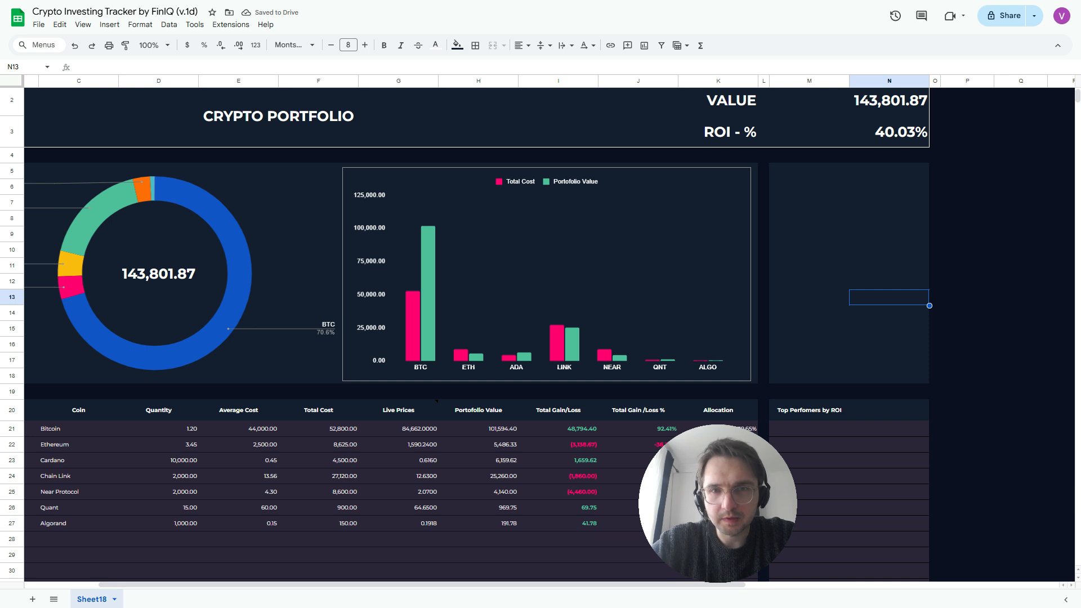
# - Set the column chart's border color to None
pyautogui.click(636, 253)
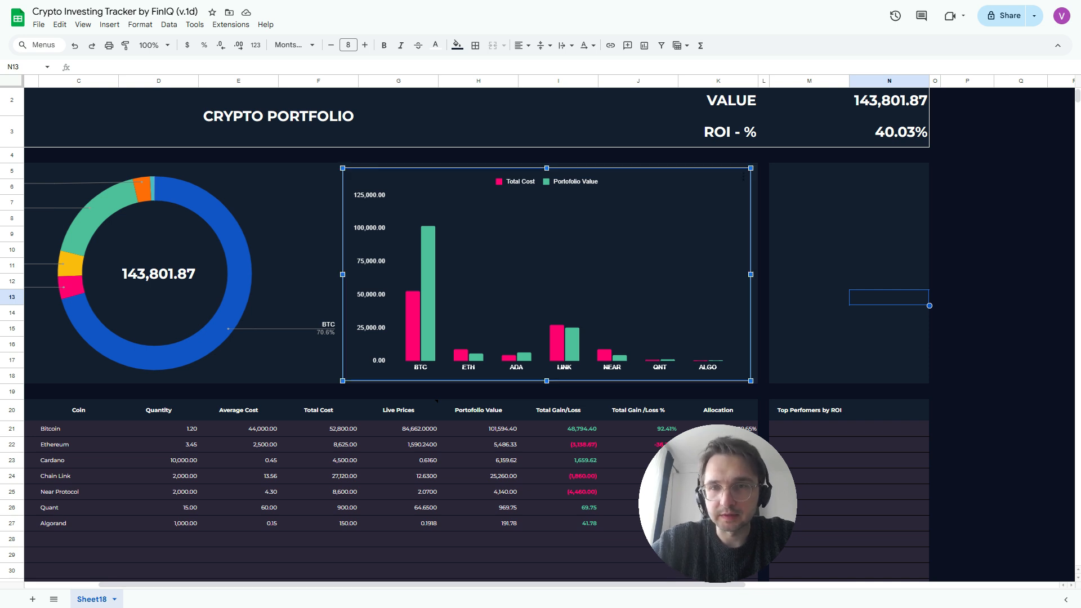
pyautogui.doubleClick(636, 253)
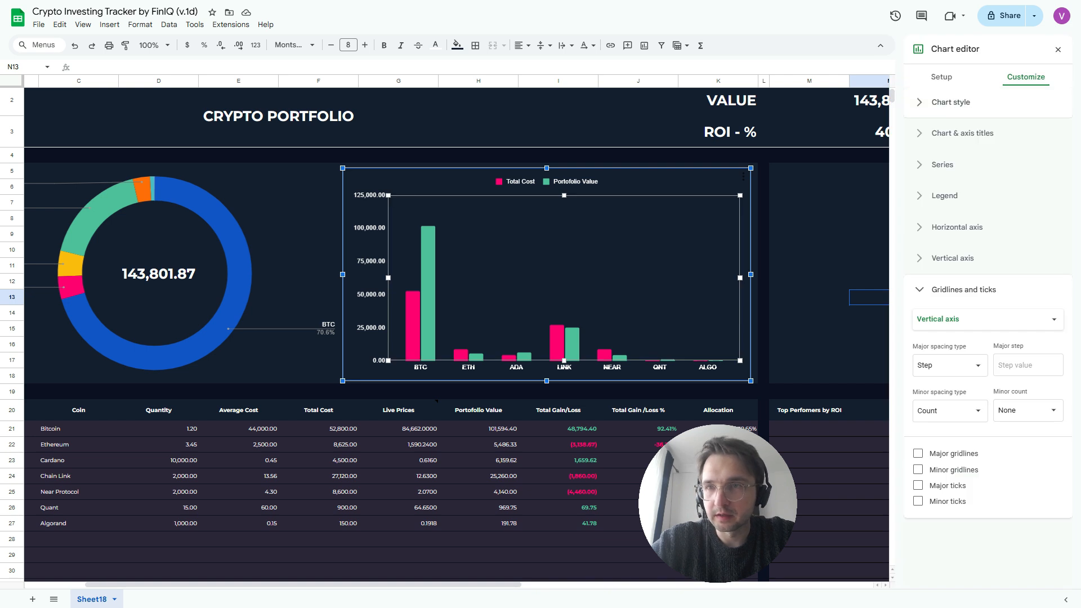
pyautogui.click(950, 102)
pyautogui.click(929, 190)
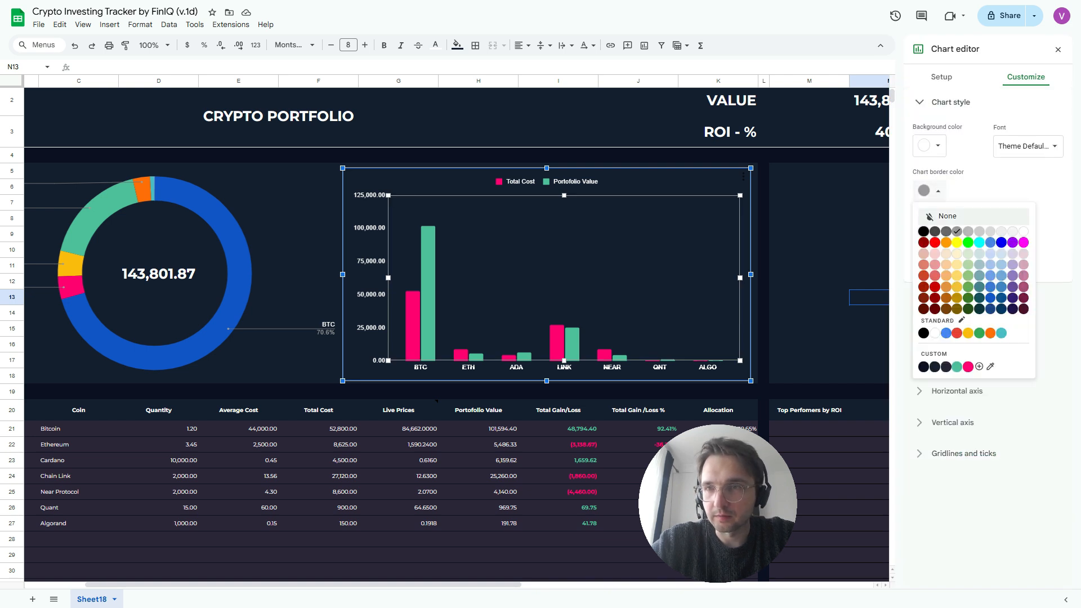
pyautogui.click(947, 215)
pyautogui.click(811, 250)
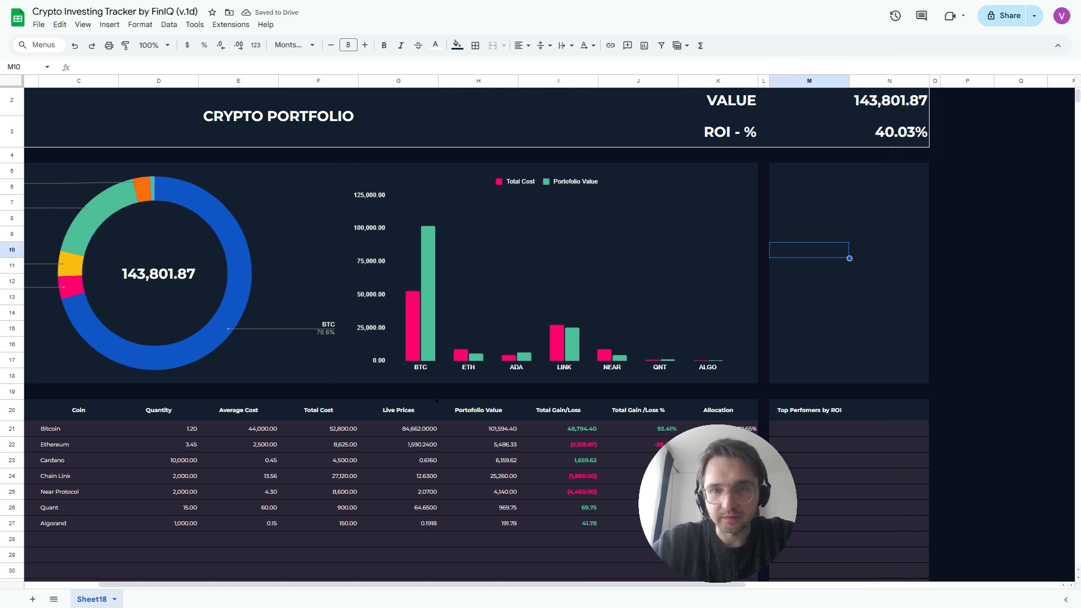
# - Turn on data labels for all series of the column chart
pyautogui.doubleClick(636, 253)
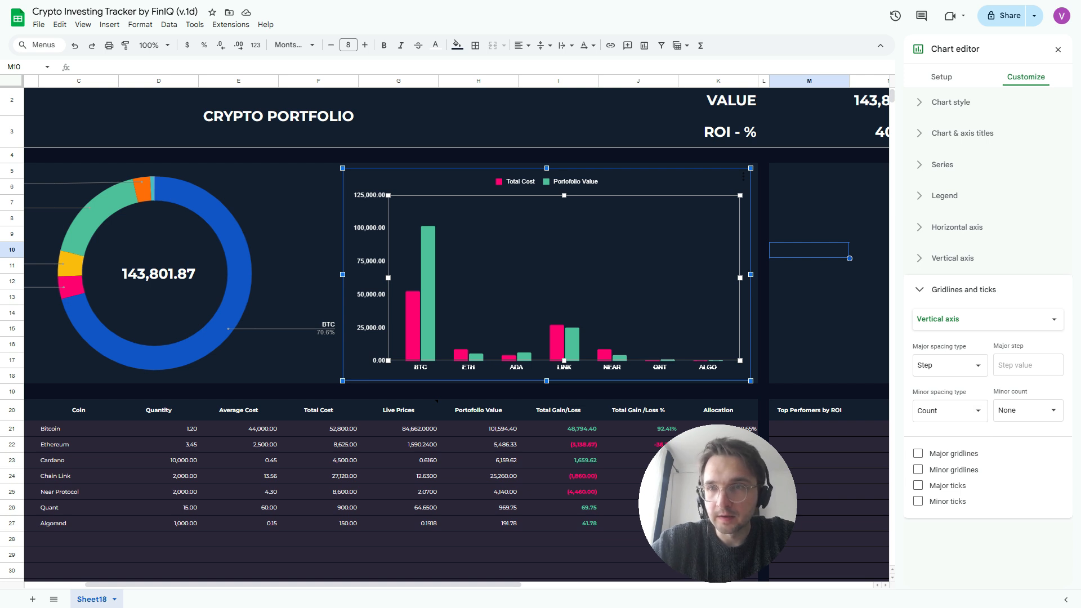
pyautogui.click(944, 195)
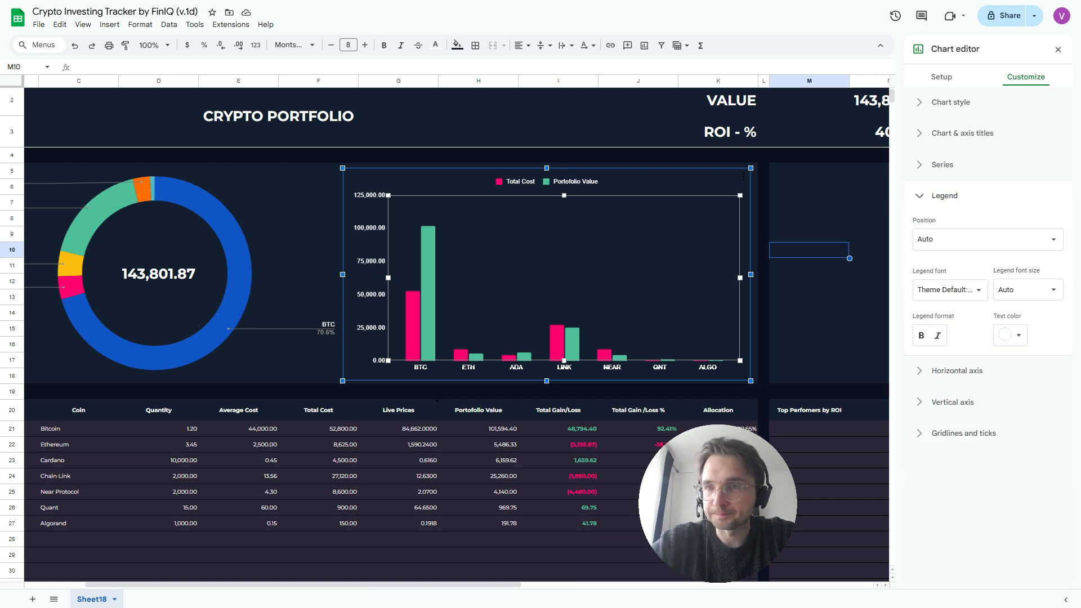
pyautogui.click(942, 165)
pyautogui.scroll(-1, 951, 366)
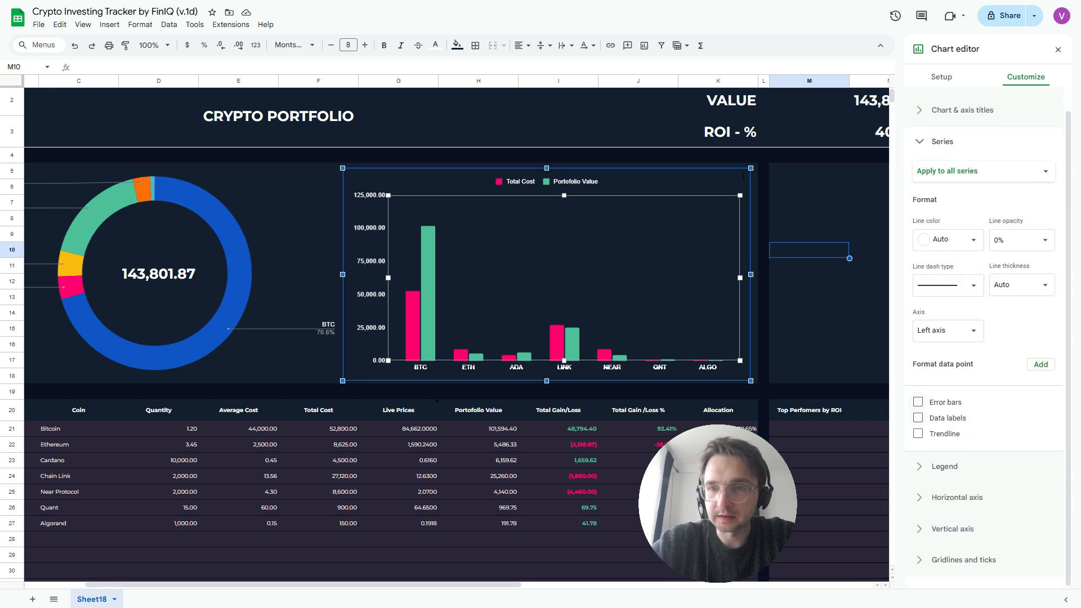
pyautogui.click(918, 418)
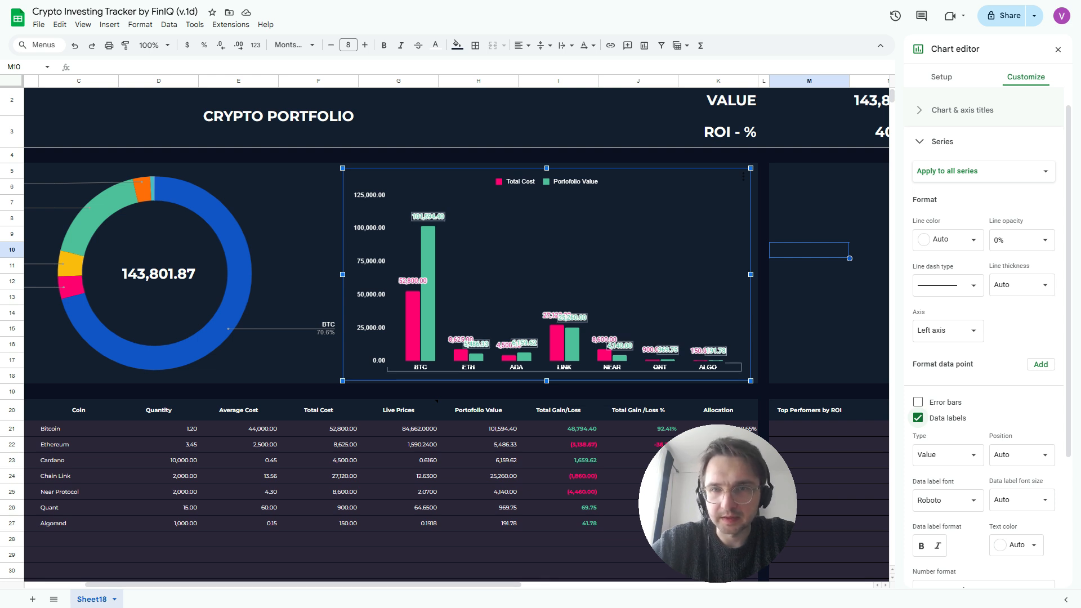
# - Set the data label font size of the Portofolio Value series to 10
pyautogui.click(572, 318)
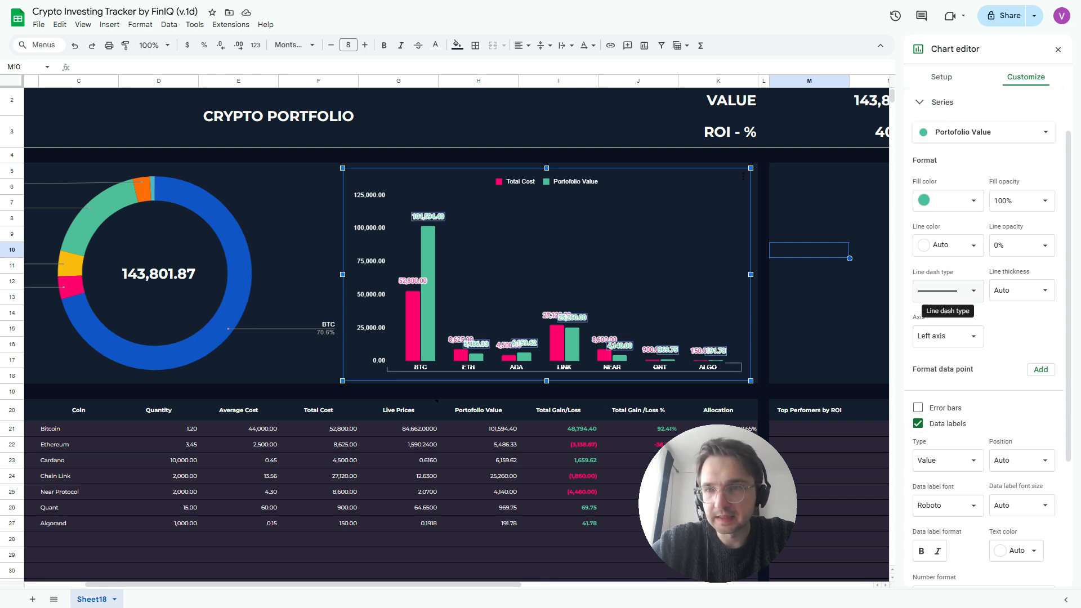
pyautogui.scroll(-3, 947, 475)
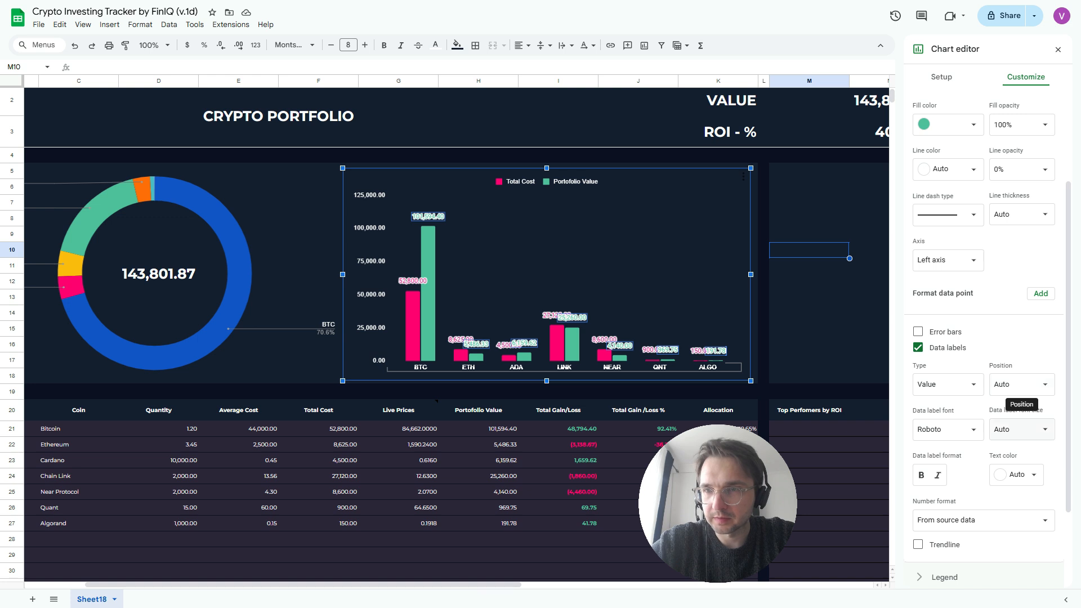
pyautogui.click(1010, 429)
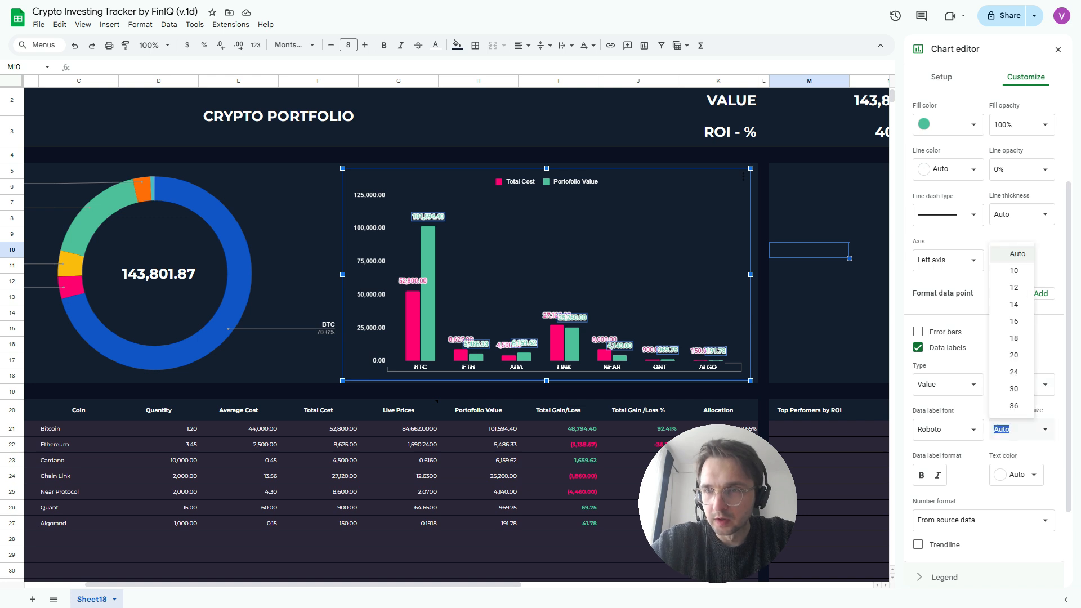
pyautogui.click(1014, 270)
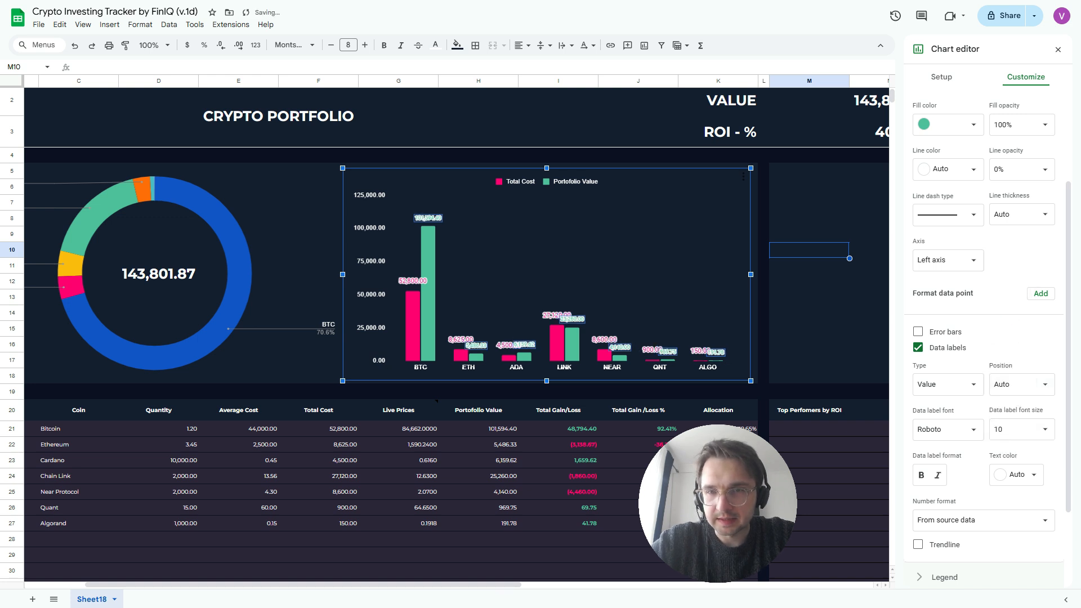
# - Try turning off the data labels of the Total Cost series, and undo that together with the last label size change
pyautogui.click(556, 316)
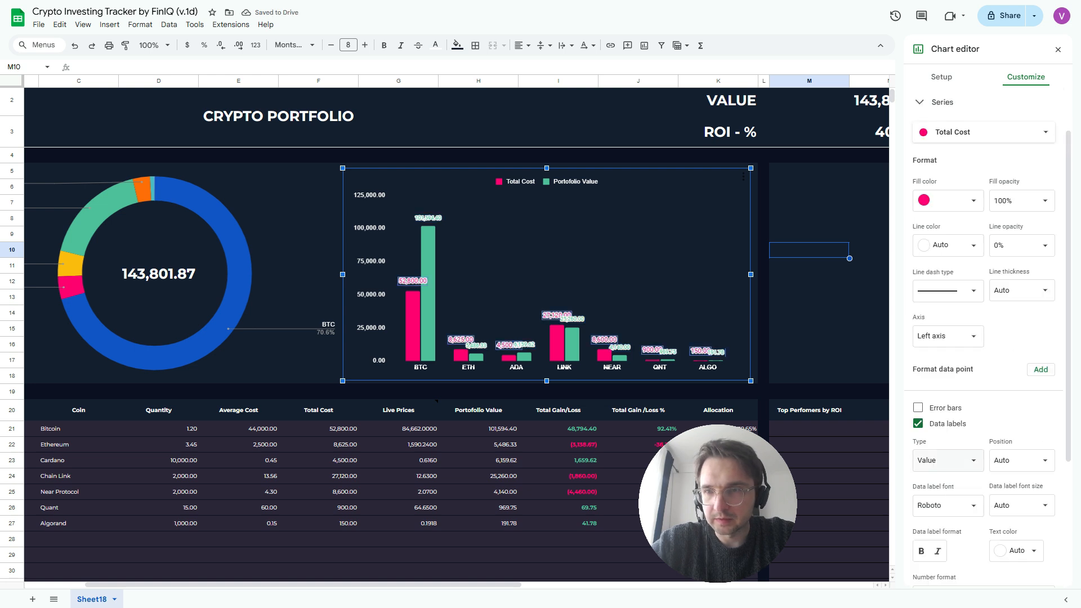
pyautogui.click(1022, 460)
pyautogui.click(1013, 456)
pyautogui.click(918, 423)
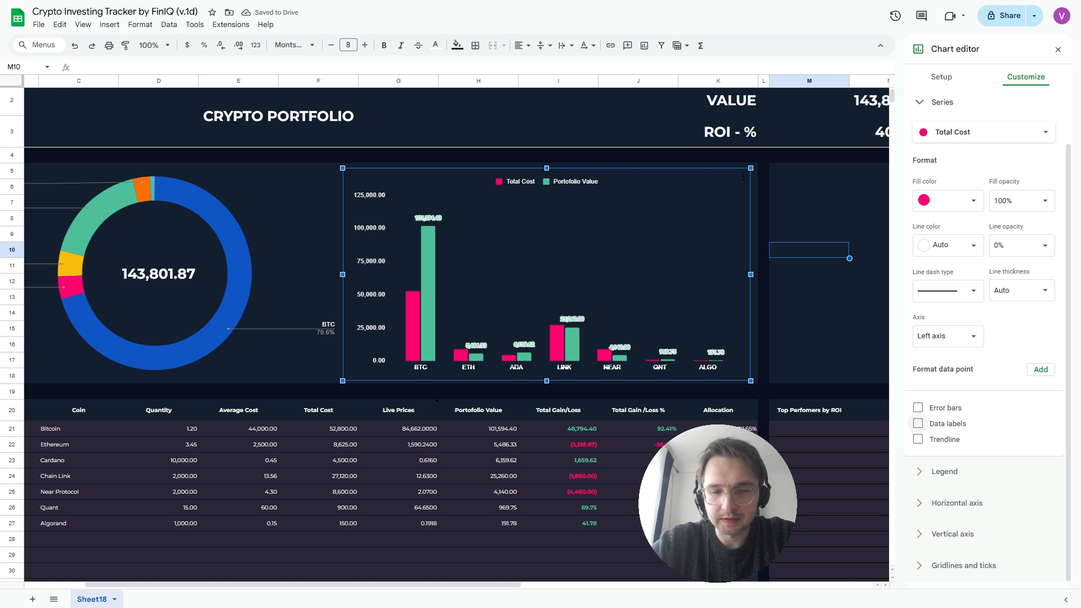
pyautogui.hotkey('ctrl', 'z')
pyautogui.hotkey('ctrl', 'z')
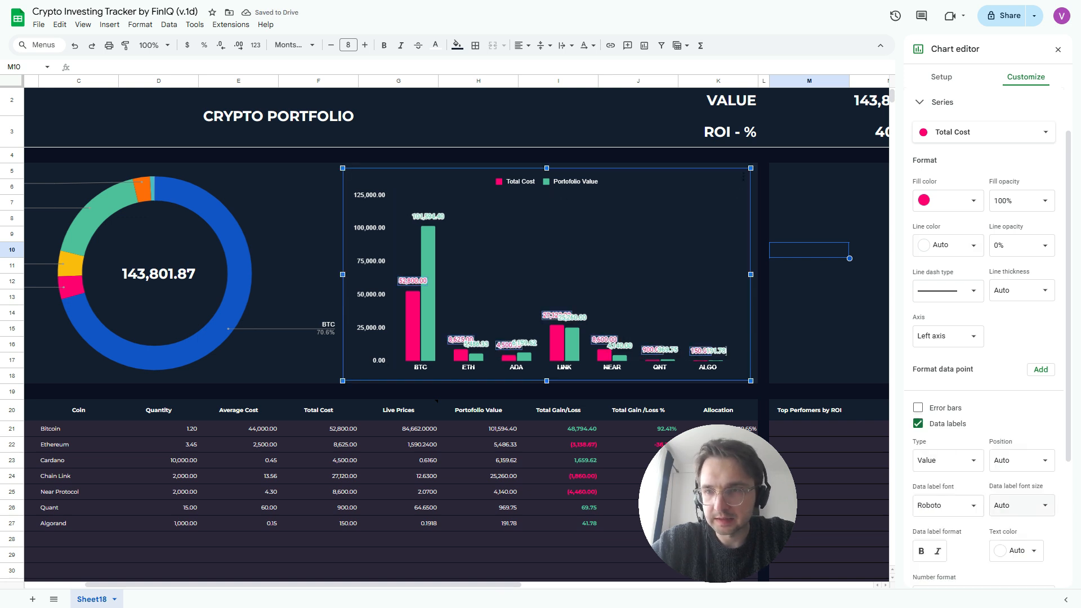
# - Set the data label font size to 10 for both the Total Cost and Portofolio Value series
pyautogui.click(1022, 505)
pyautogui.click(1013, 348)
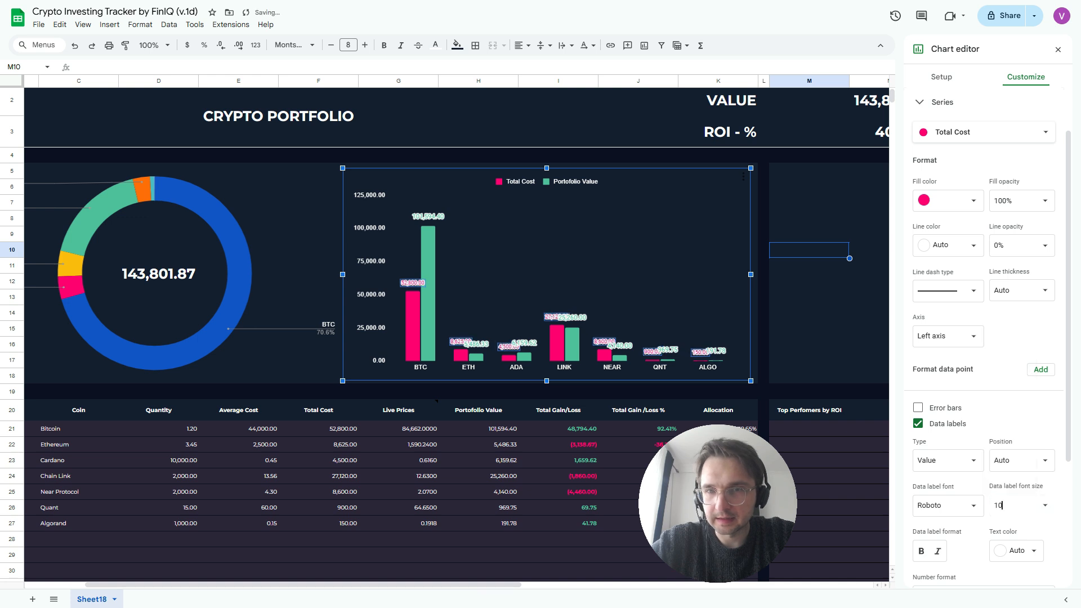
pyautogui.click(428, 217)
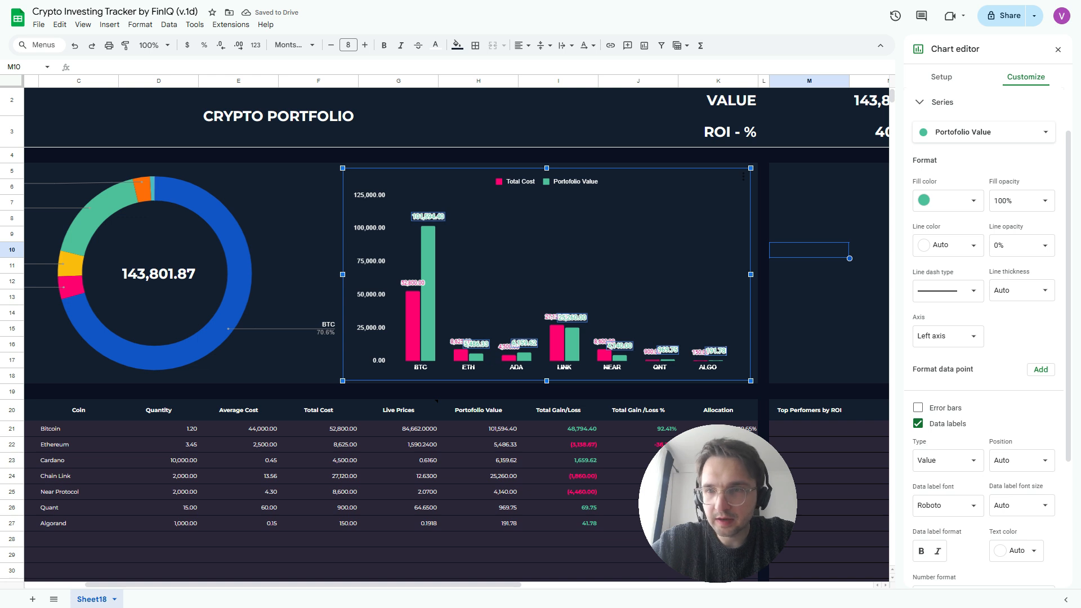
pyautogui.click(1021, 505)
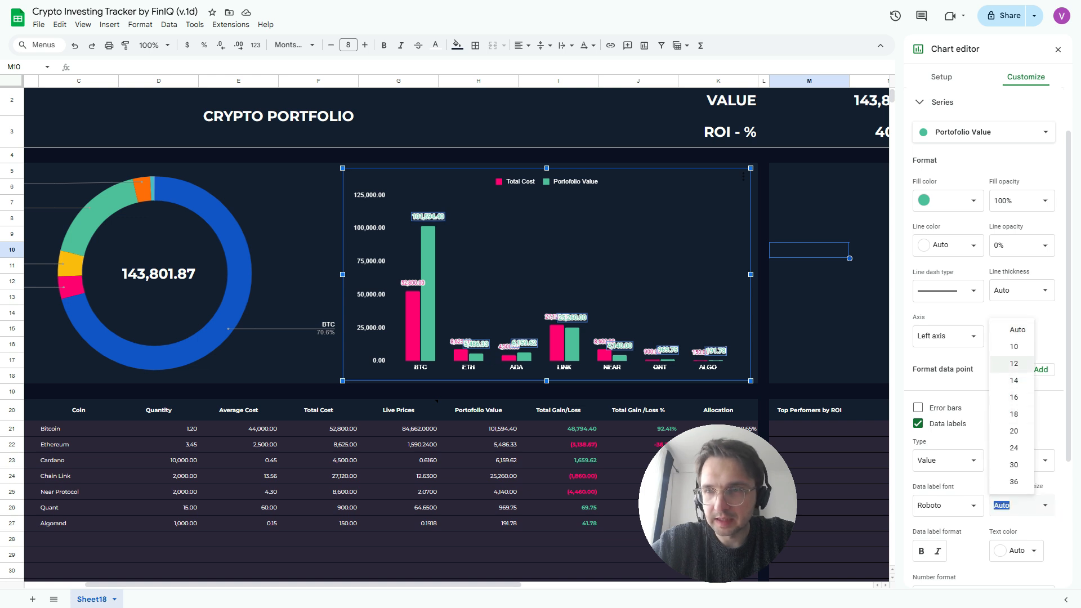
pyautogui.click(1013, 347)
pyautogui.click(630, 247)
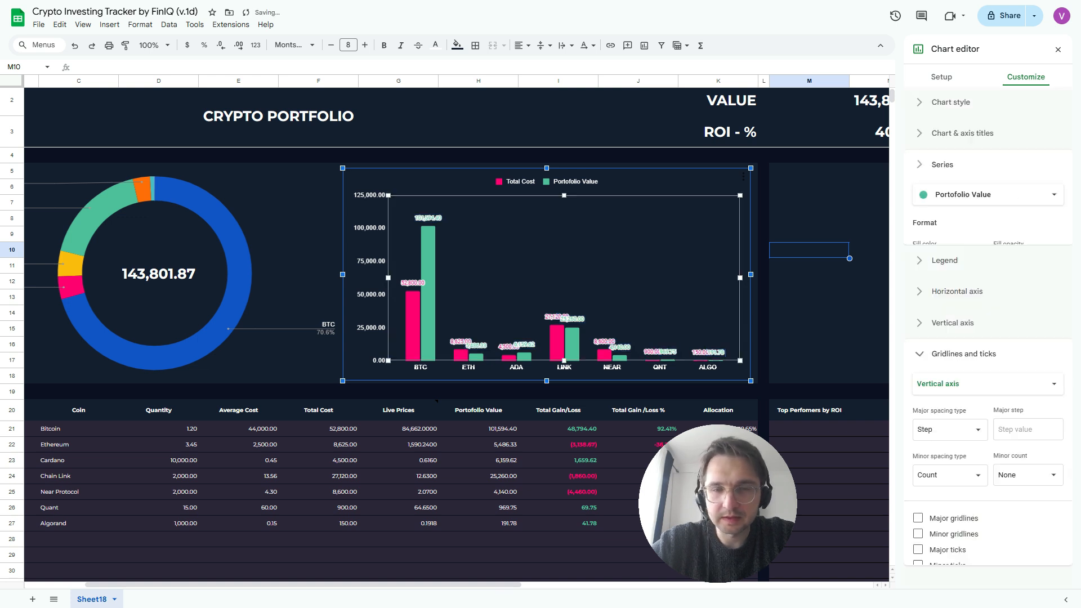
# - Examine the allocation donut chart and the cost-versus-value column chart together with the coin table
pyautogui.click(287, 242)
pyautogui.hscroll(-2, 287, 242)
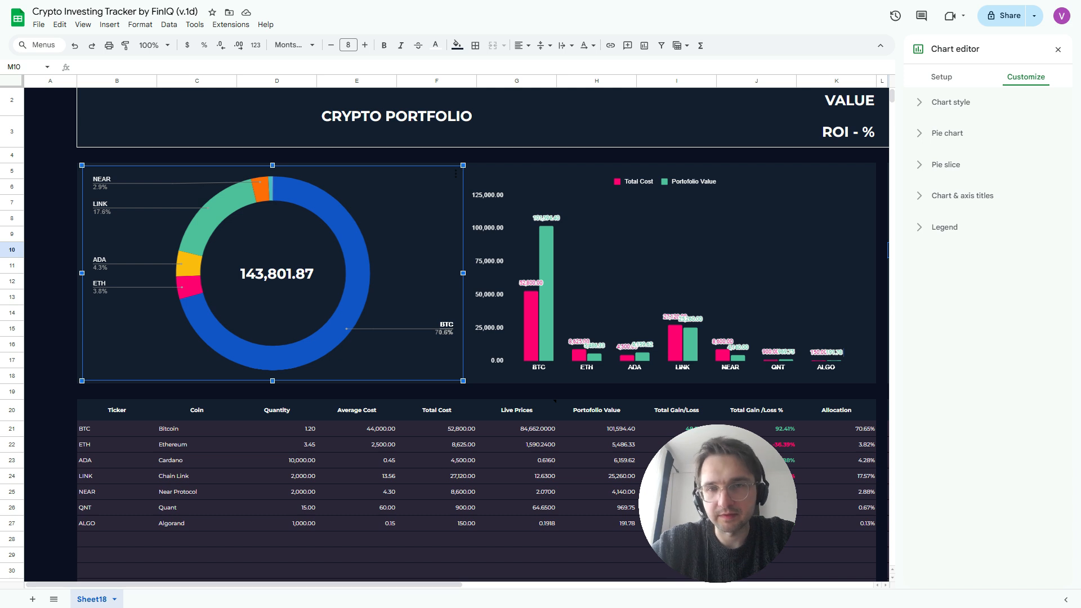
pyautogui.click(683, 259)
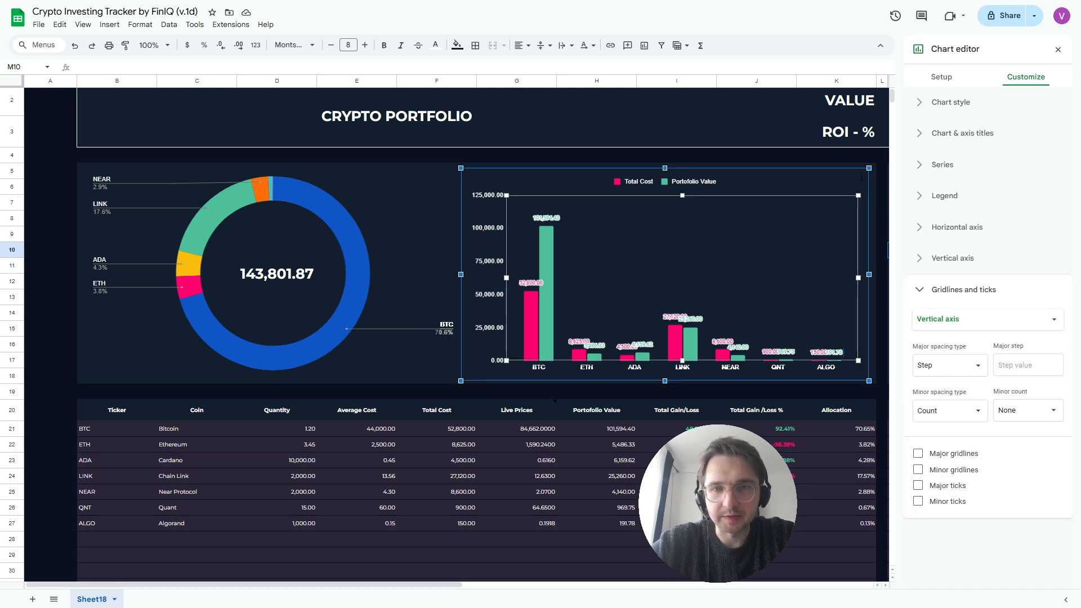
pyautogui.hscroll(3, 682, 259)
pyautogui.hscroll(-3, 682, 259)
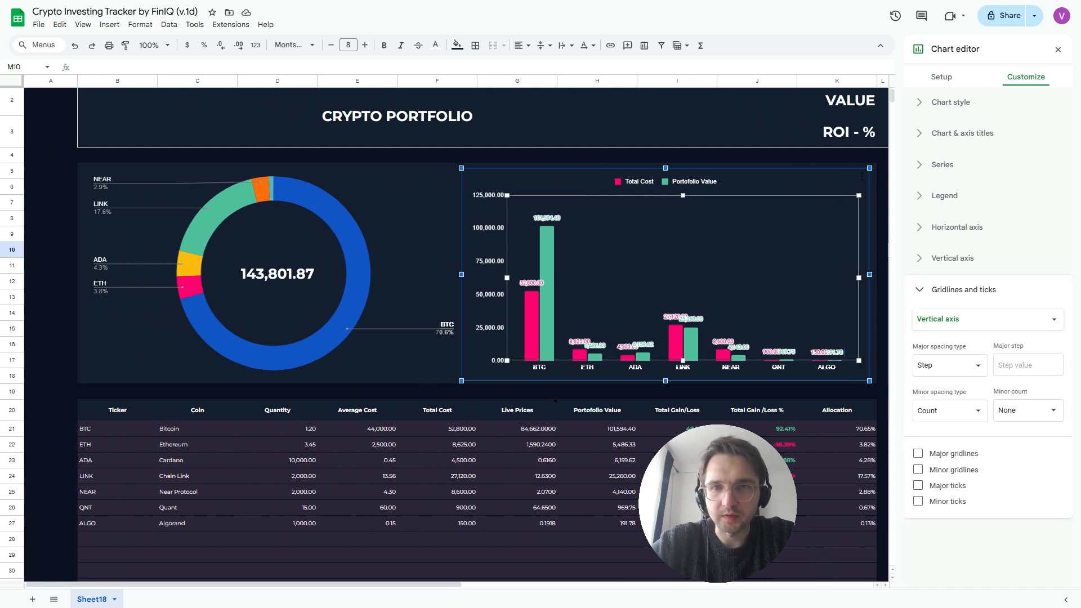
pyautogui.click(277, 524)
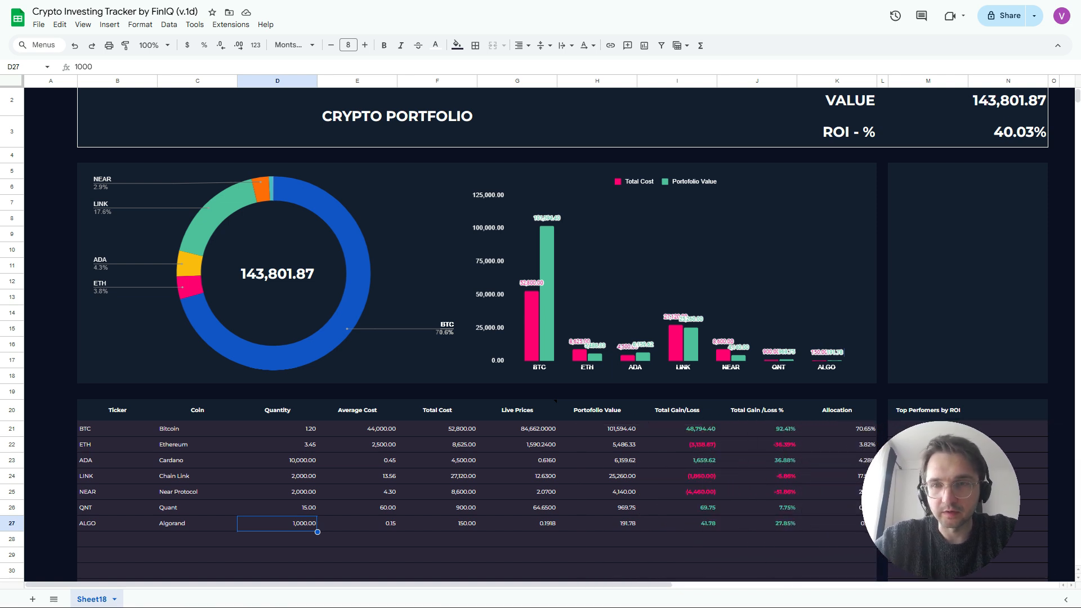
pyautogui.scroll(-2, 541, 334)
pyautogui.scroll(2, 540, 335)
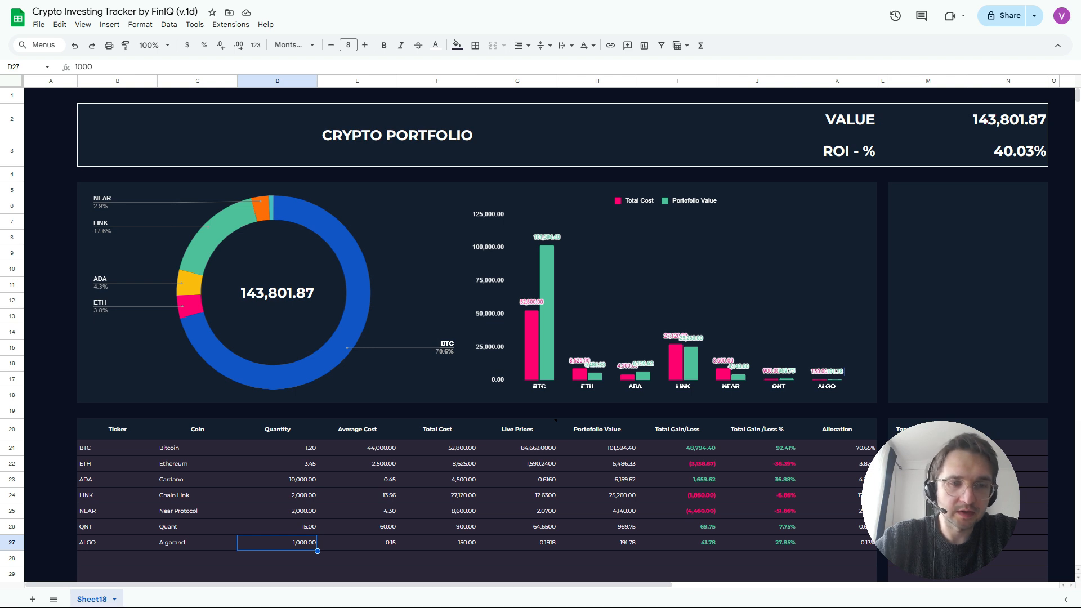
# - Add a new coin in row 28 with the ticker HBAR and the coin name Hedera
pyautogui.click(117, 558)
pyautogui.scroll(-1, 550, 334)
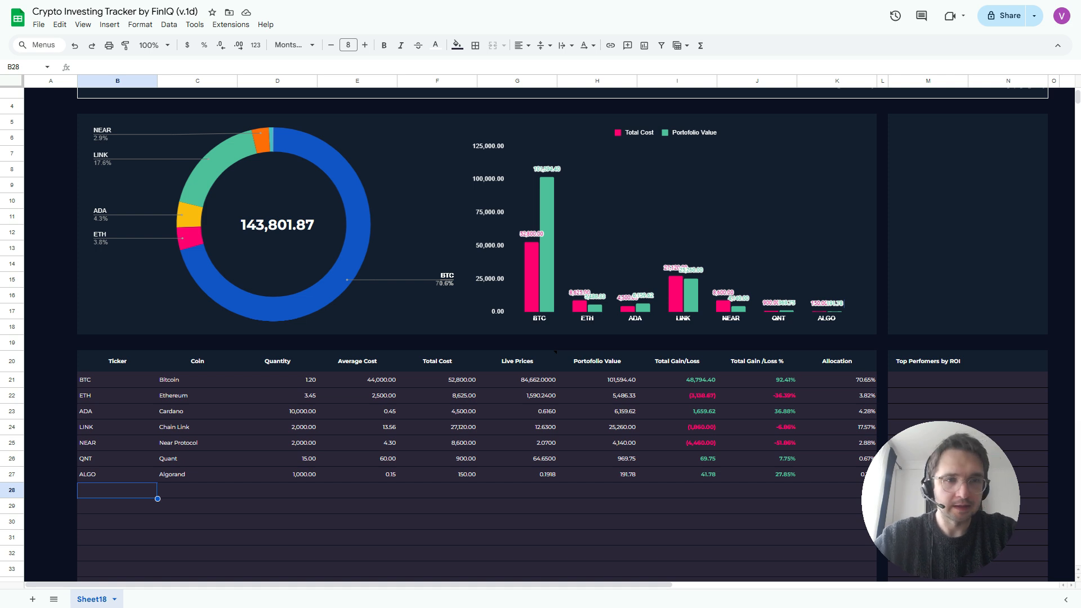
pyautogui.write('HBAR')
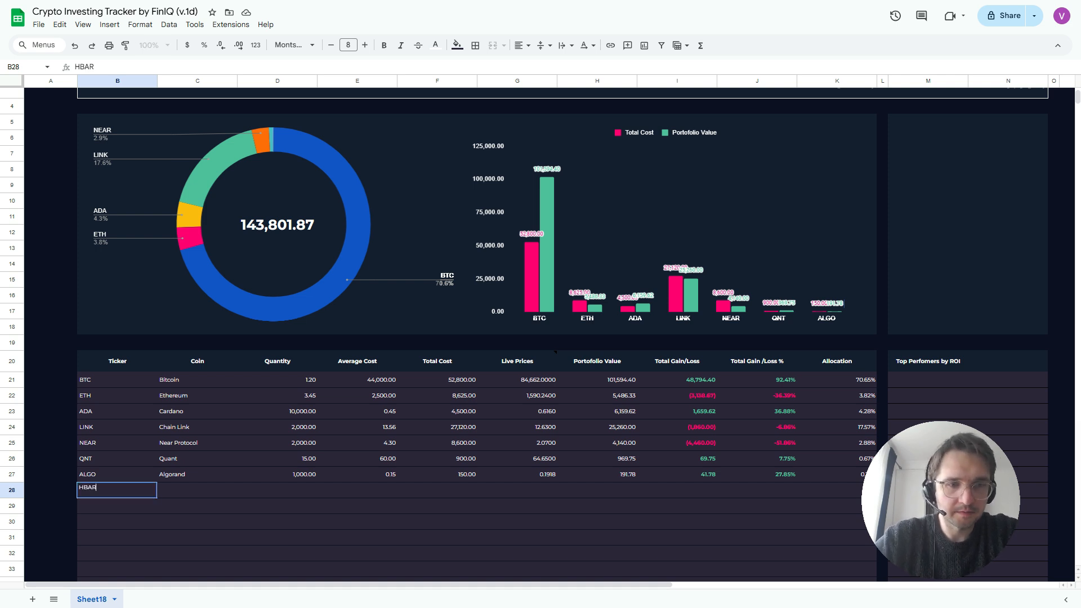
pyautogui.press('Tab')
pyautogui.write('Hedera')
pyautogui.press('Return')
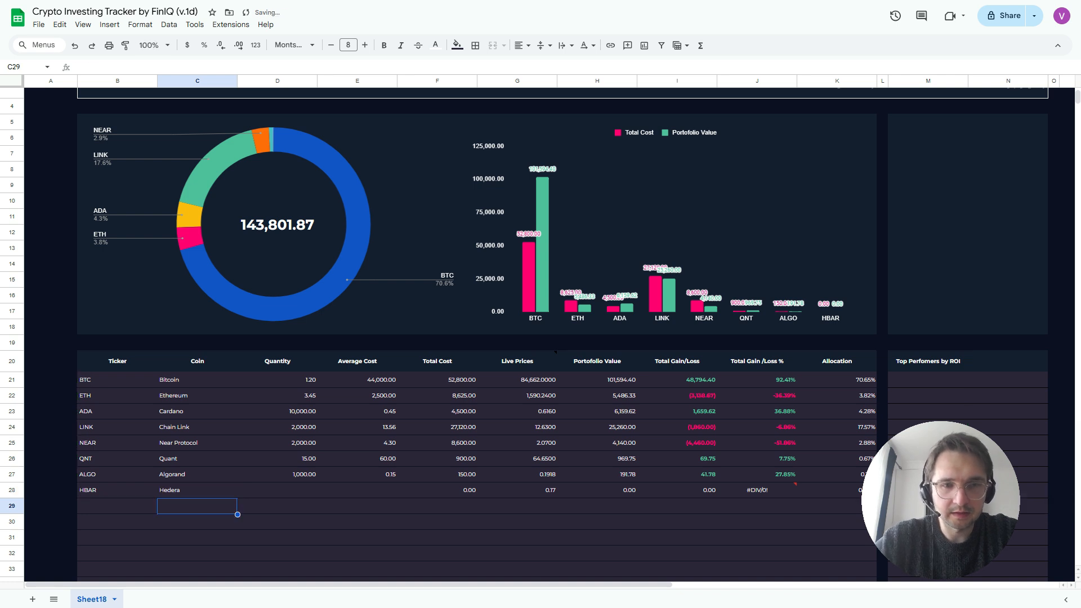
# - Enter a quantity of 1000 and an average cost of 0.12 for Hedera
pyautogui.press('Right')
pyautogui.press('Up')
pyautogui.press('Up')
pyautogui.press('Up')
pyautogui.press('Down')
pyautogui.press('Down')
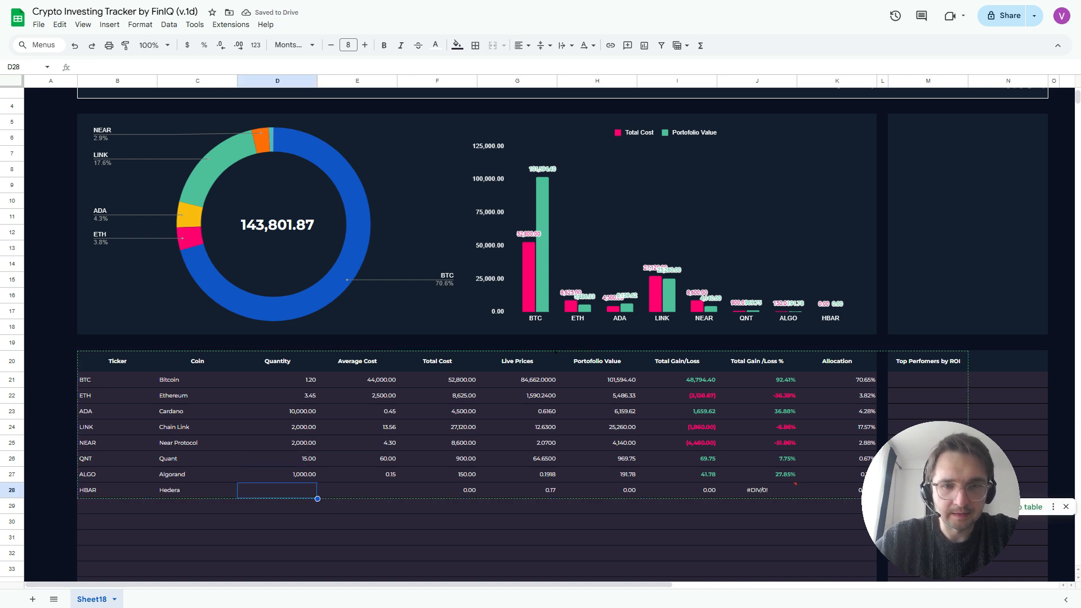
pyautogui.write('1')
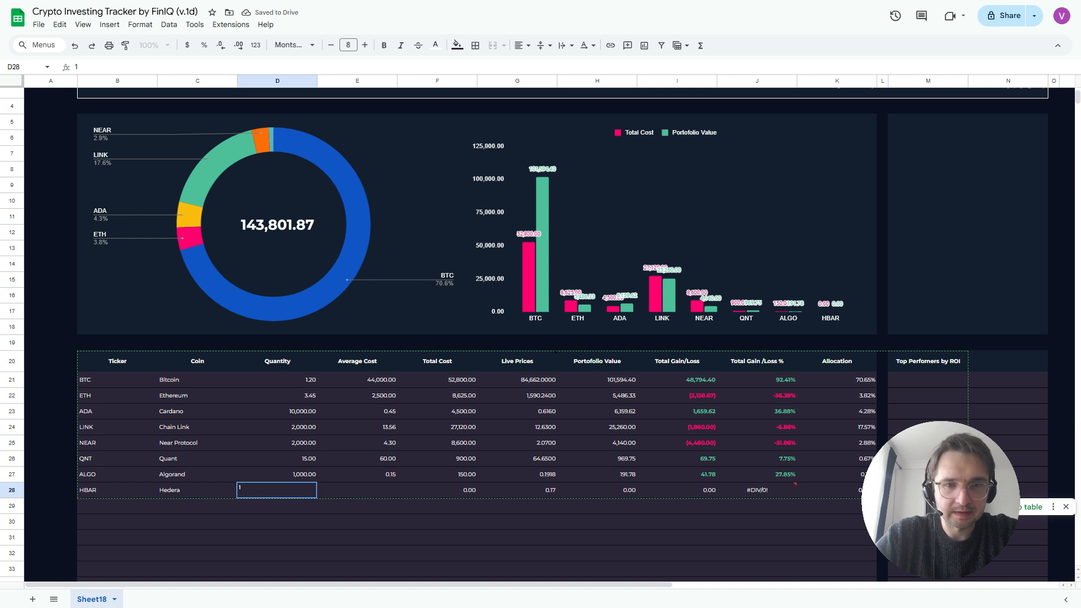
pyautogui.write('000')
pyautogui.press('Tab')
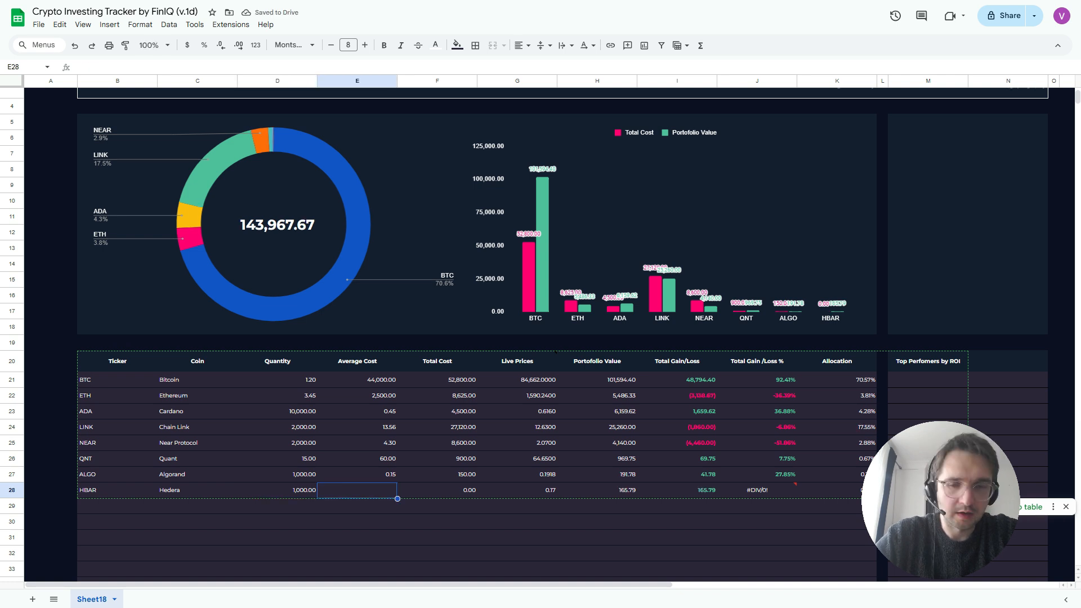
pyautogui.write('0.12')
pyautogui.press('Tab')
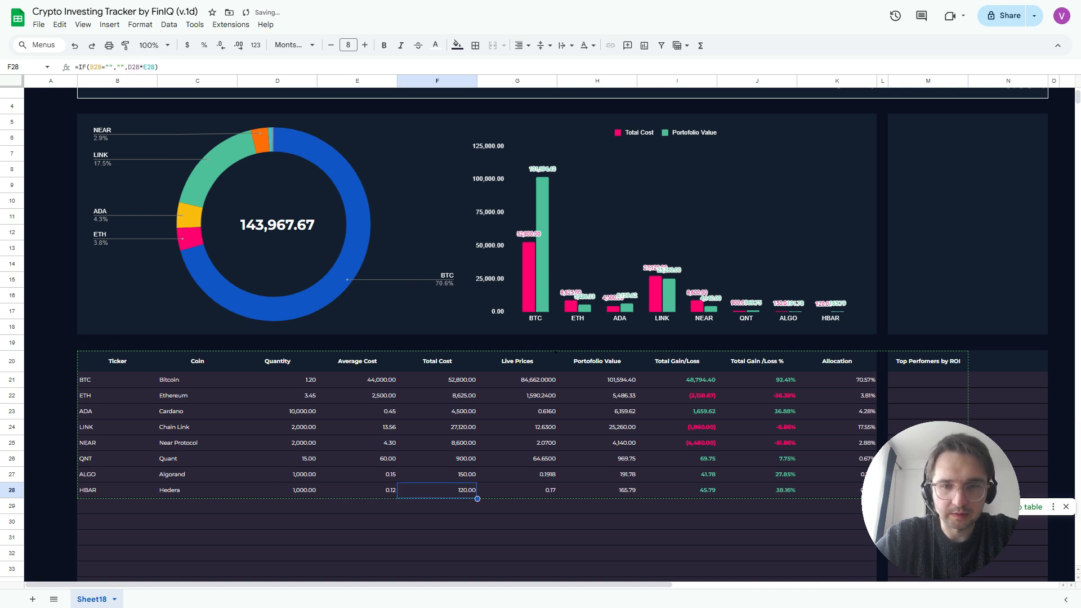
# - Check the calculated cells across the Hedera row, from total cost through allocation
pyautogui.press('Tab')
pyautogui.press('Tab')
pyautogui.press('Tab')
pyautogui.press('Tab')
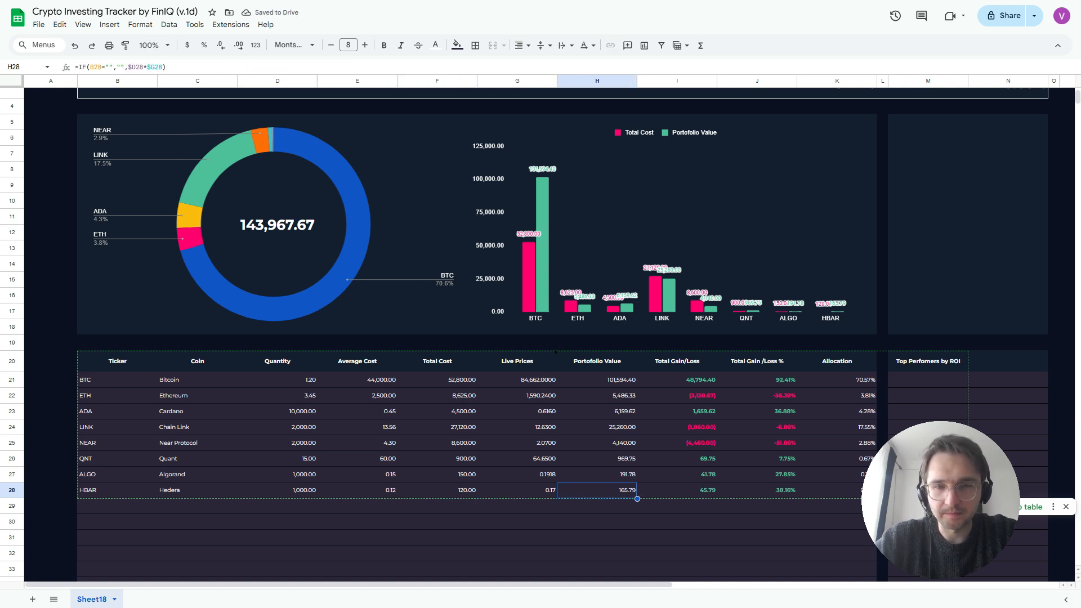
pyautogui.press('Right')
pyautogui.press('Left')
pyautogui.press('Left')
pyautogui.press('Left')
pyautogui.press('Left')
pyautogui.press('Left')
pyautogui.press('Right')
pyautogui.press('Right')
pyautogui.press('Right')
pyautogui.press('Right')
pyautogui.press('Right')
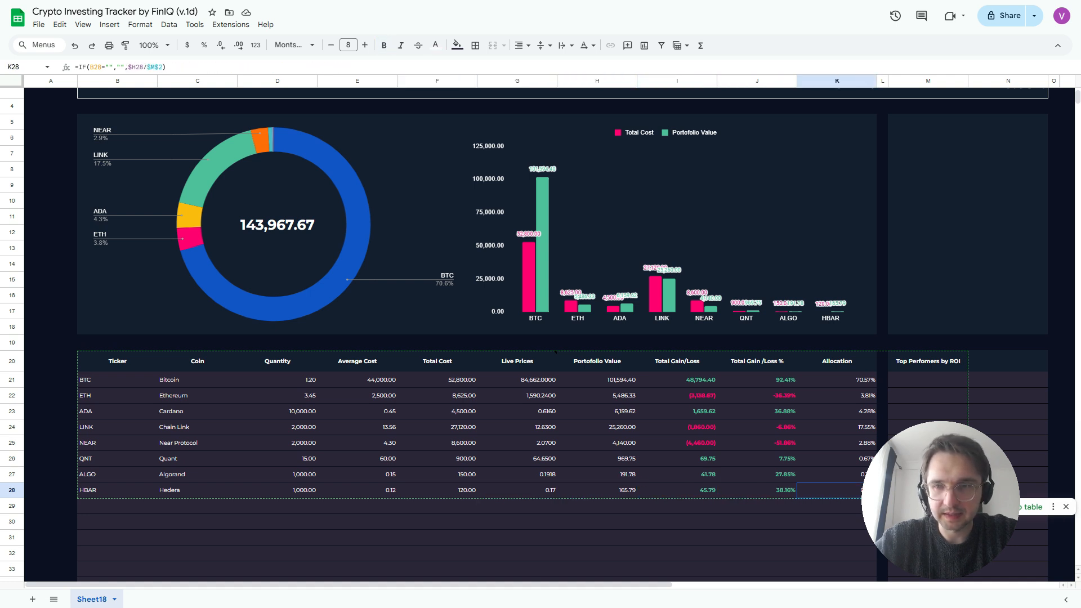
pyautogui.hscroll(2, 550, 331)
pyautogui.hscroll(1, 551, 331)
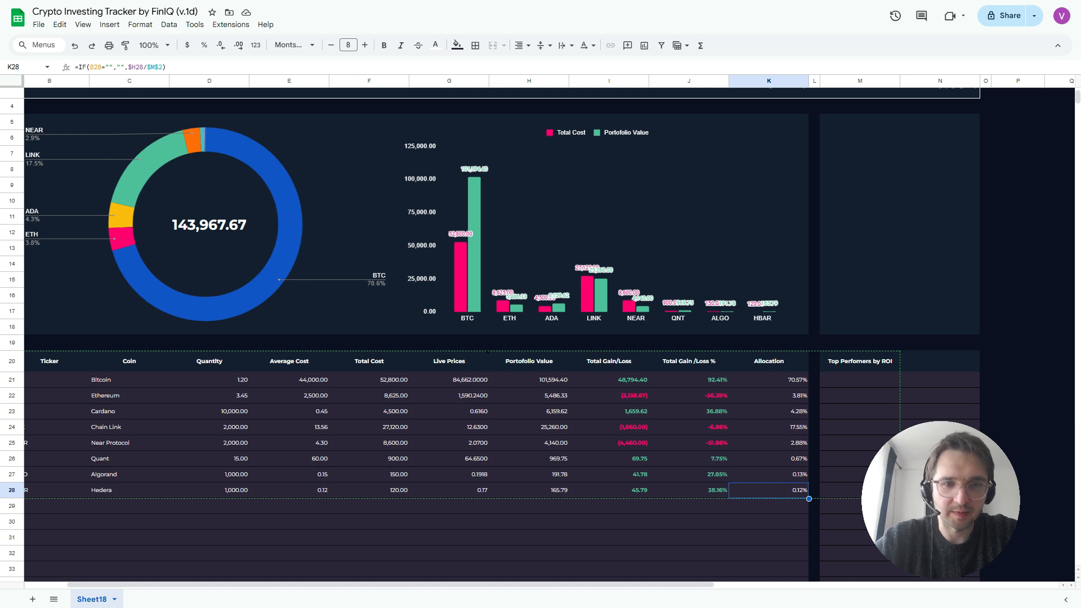
# - Change Hedera's quantity to 100,000
pyautogui.click(209, 491)
pyautogui.write('100,000')
pyautogui.press('Return')
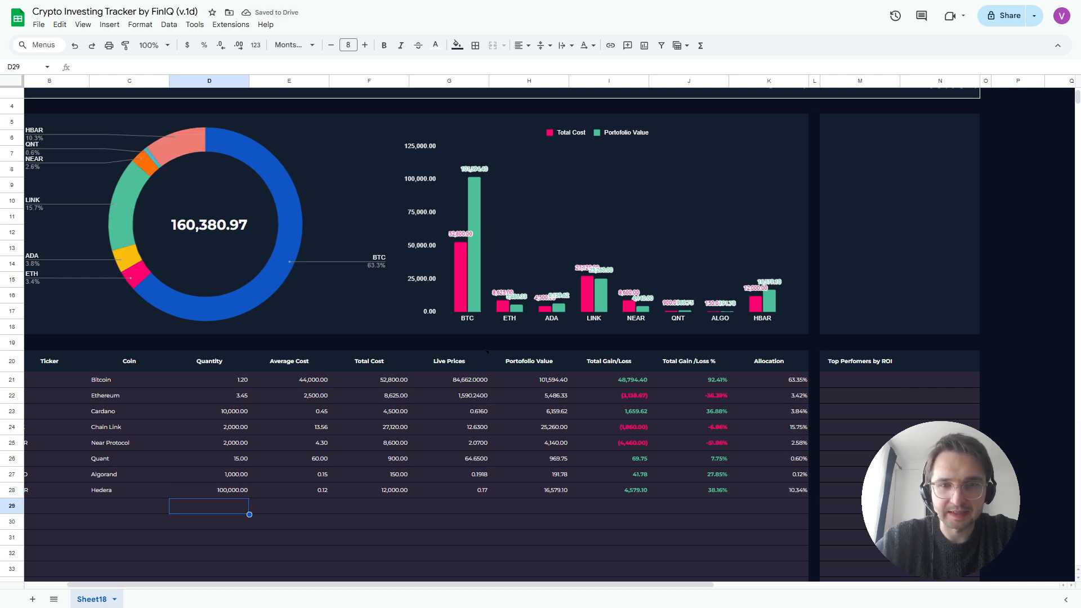
# - Change Hedera's average cost to 0.05
pyautogui.press('Up')
pyautogui.press('Right')
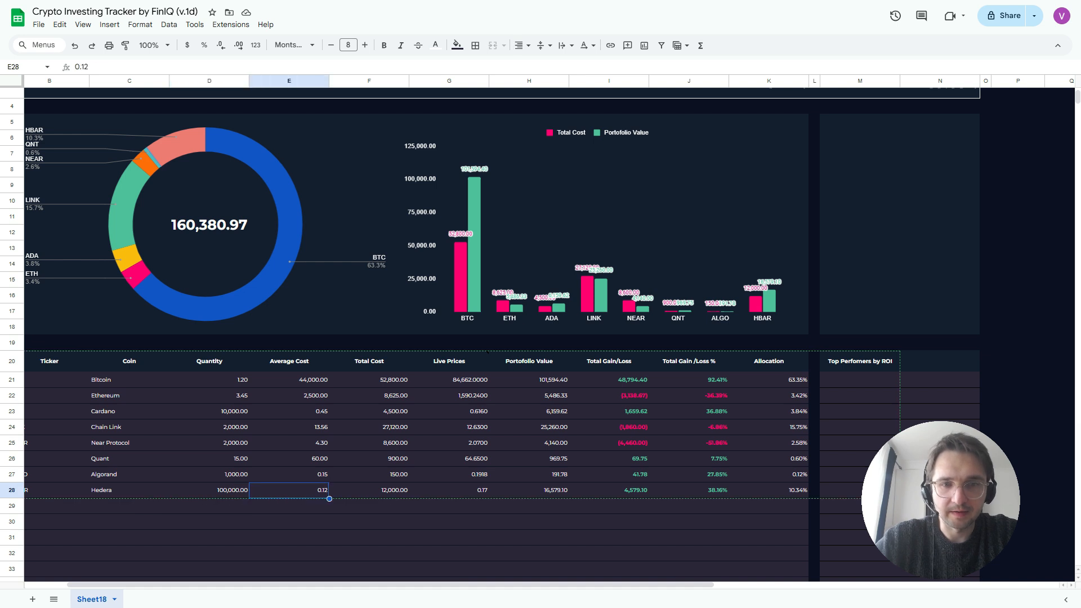
pyautogui.write('0.')
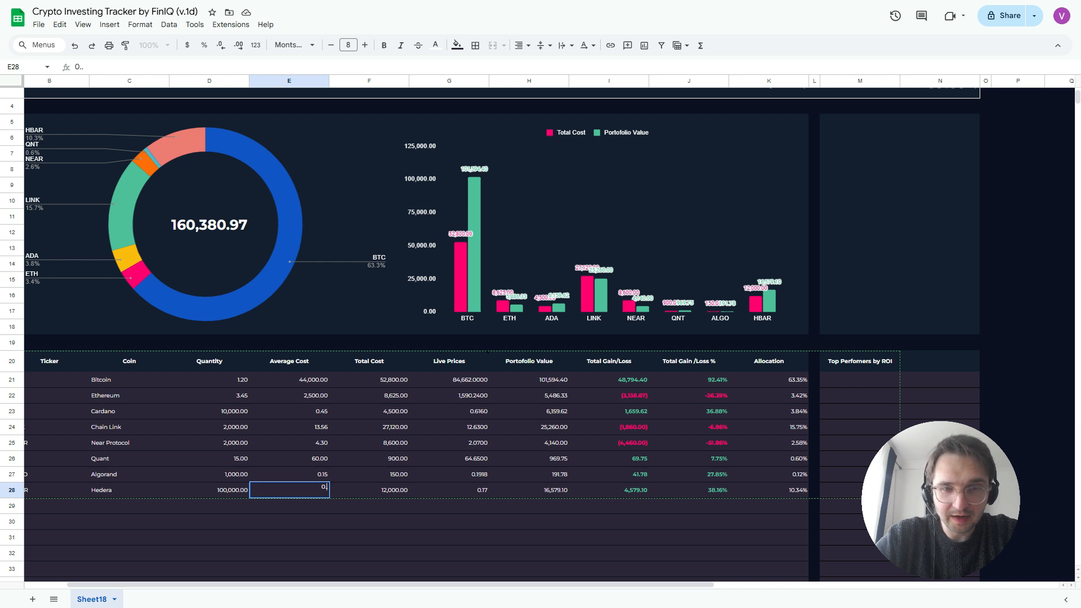
pyautogui.write('05')
pyautogui.press('Return')
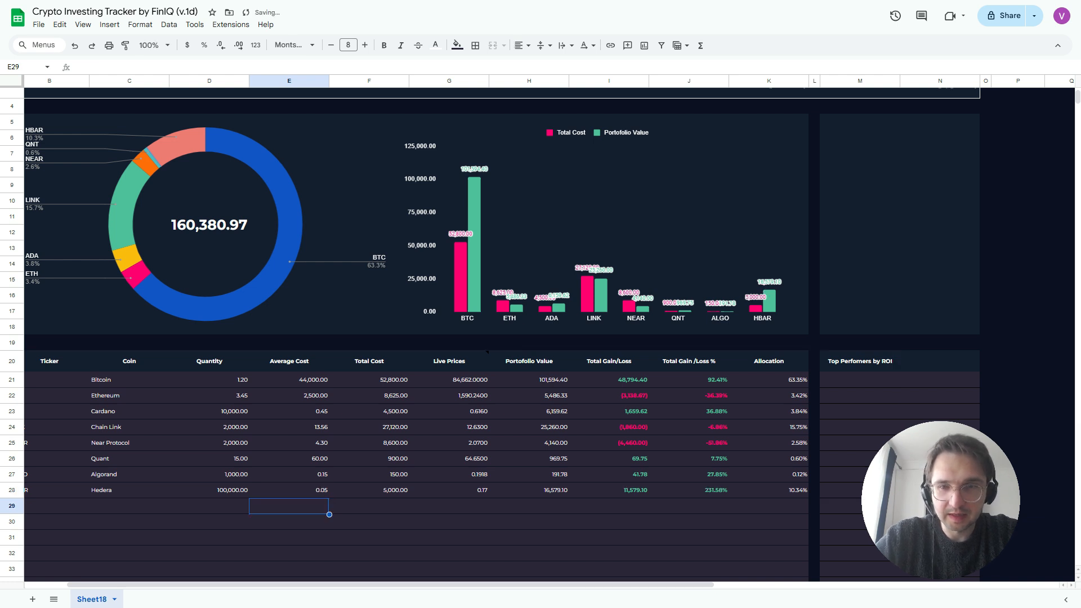
# - Set Hedera's average cost to 0.10 and review the portfolio's overall value, ROI and charts
pyautogui.press('Up')
pyautogui.write('0')
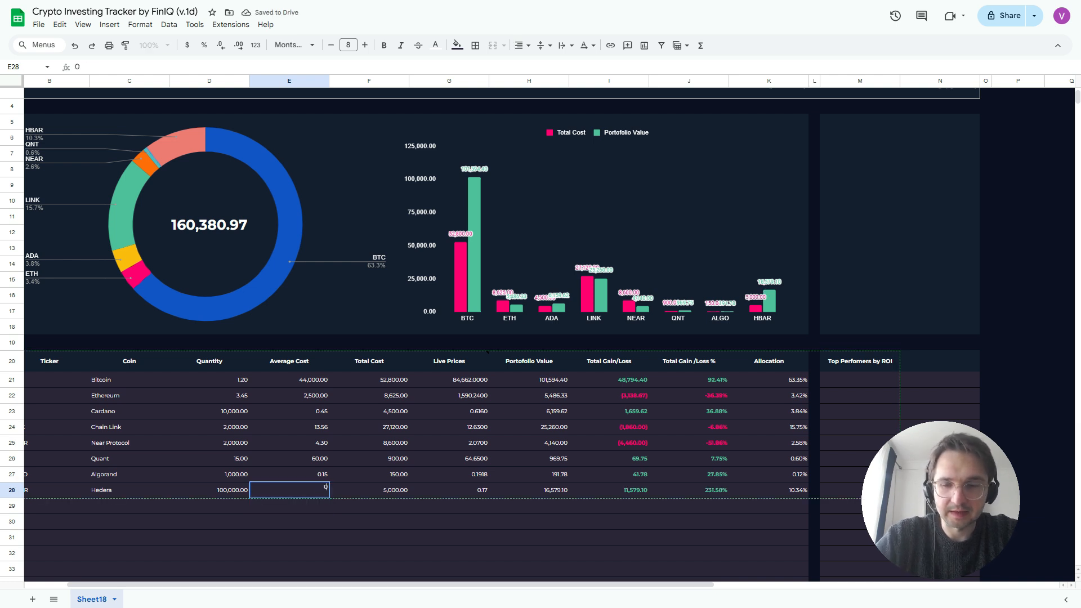
pyautogui.press('Return')
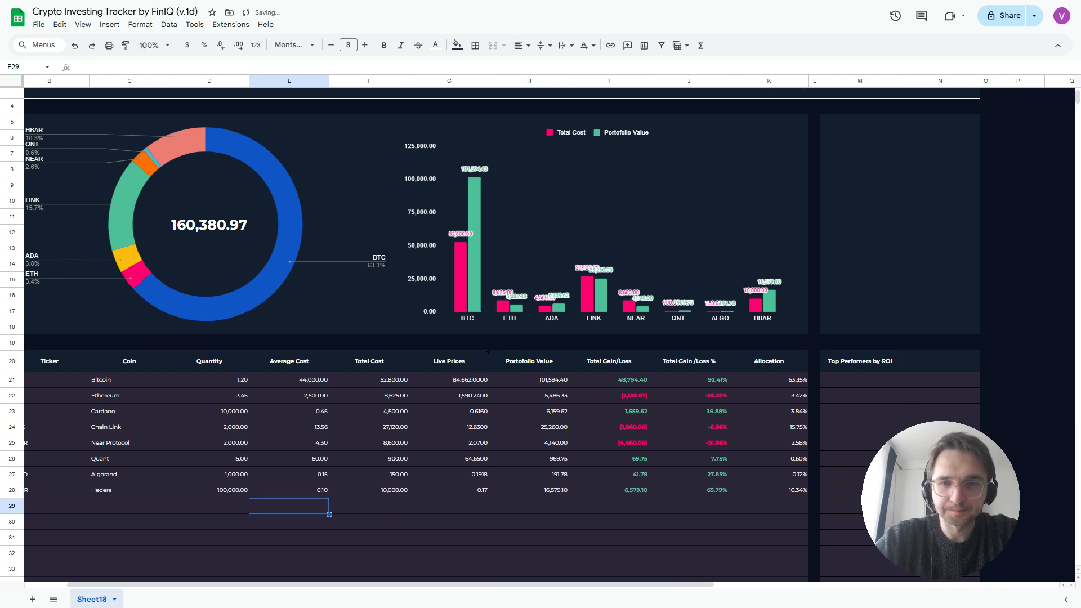
pyautogui.hscroll(-1, 549, 334)
pyautogui.scroll(1, 549, 334)
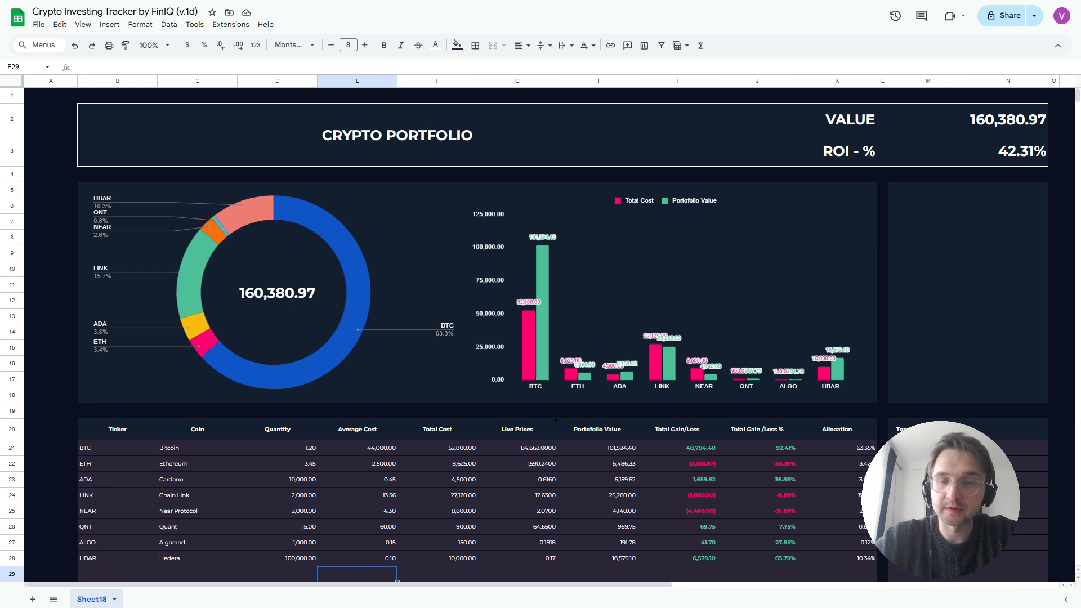
pyautogui.hscroll(3, 549, 334)
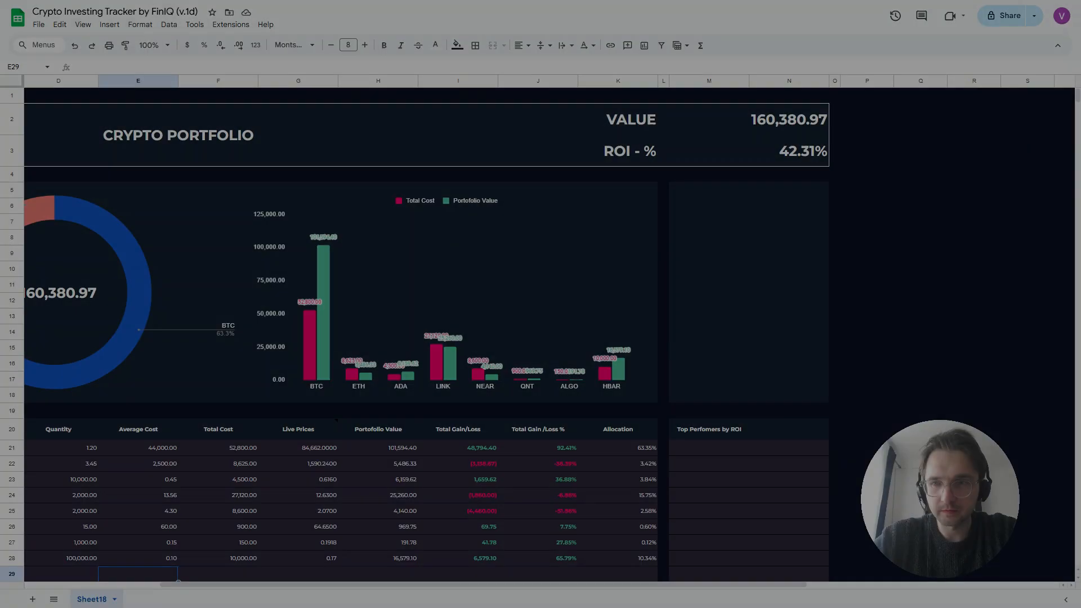
# - Start a QUERY formula in cell M21, directly below the Top Perfomers by ROI heading
pyautogui.scroll(-5, 417, 332)
pyautogui.hscroll(-3, 417, 332)
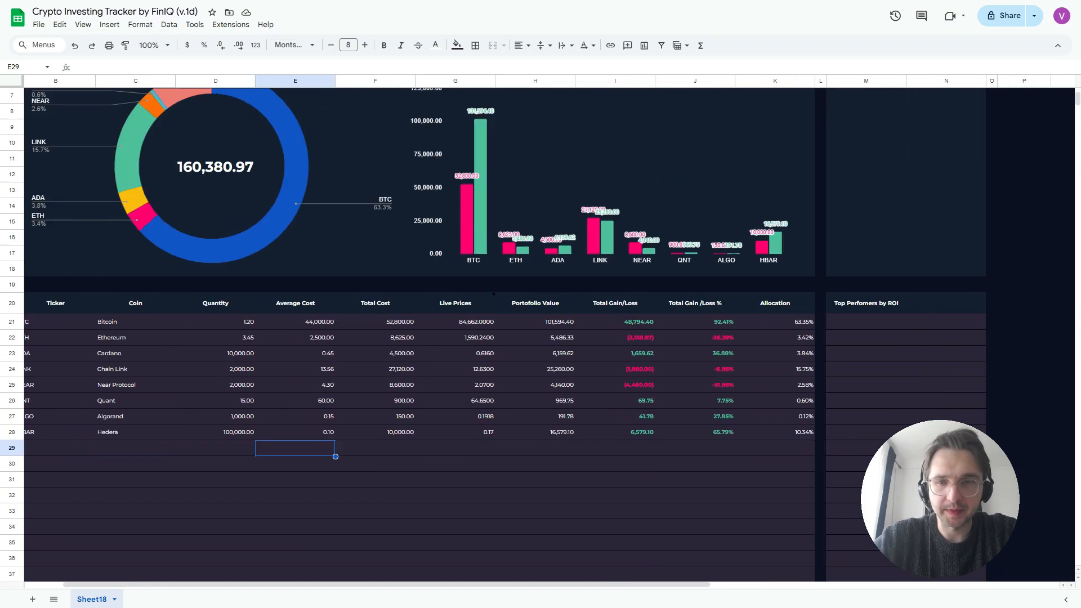
pyautogui.click(853, 315)
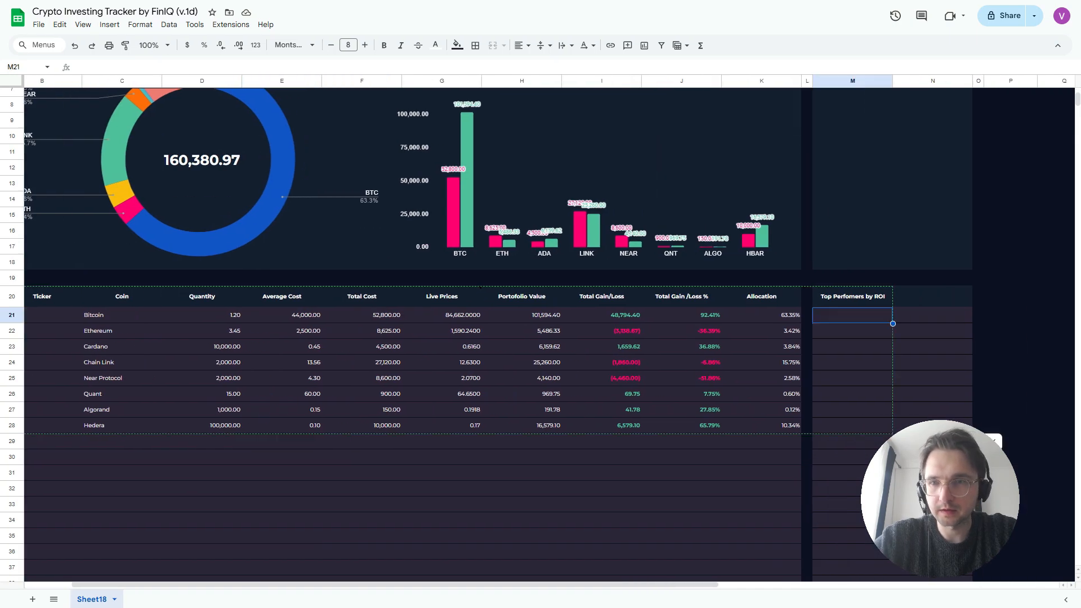
pyautogui.write('=quer')
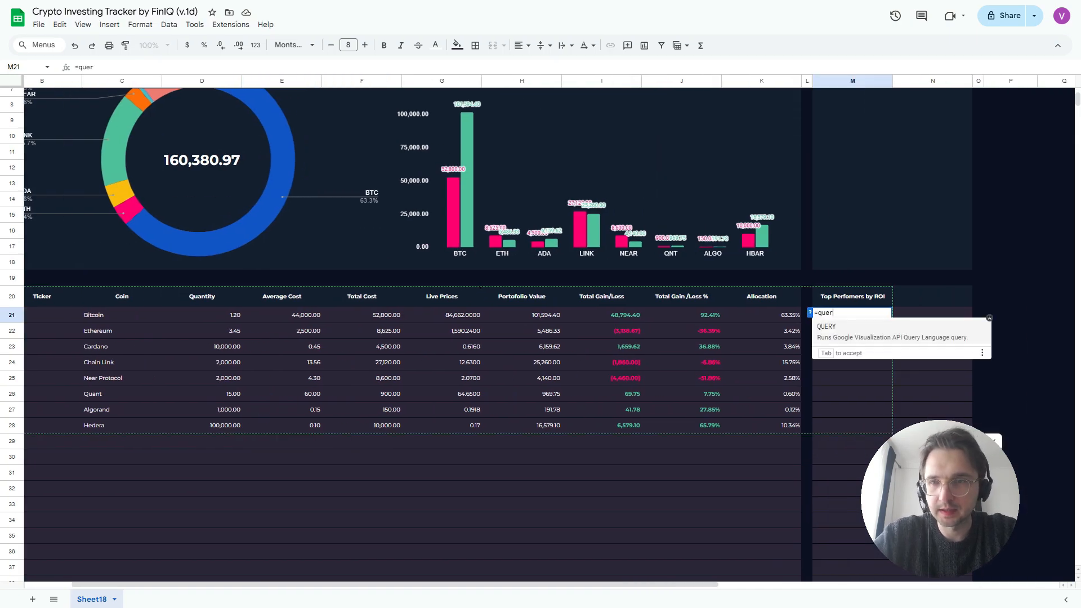
pyautogui.press('Tab')
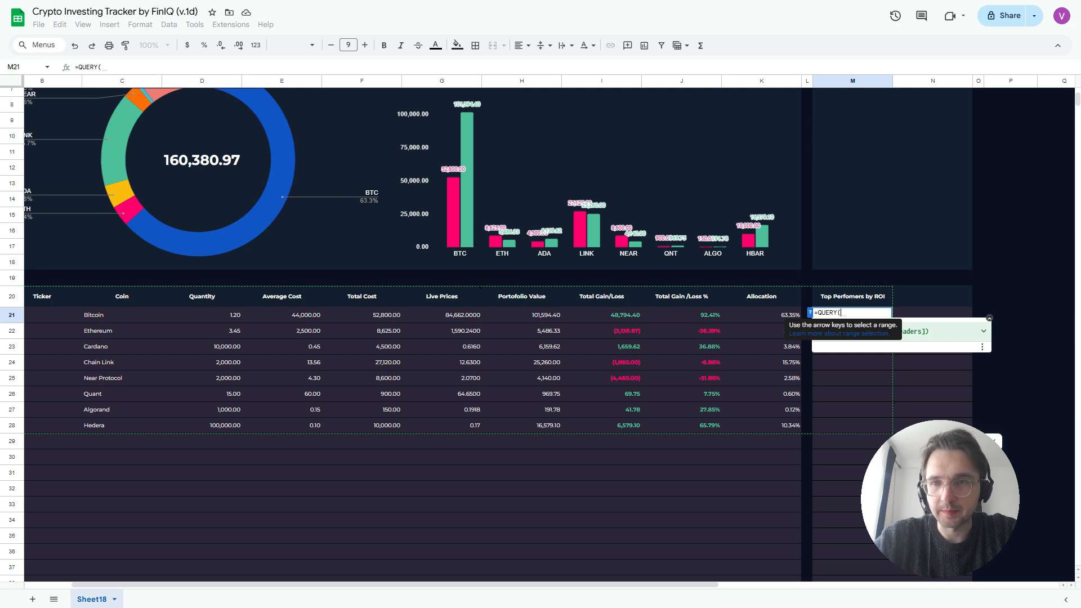
# - Give the QUERY formula the open-ended data range B21:K, covering the coin table from Ticker to Allocation
pyautogui.hscroll(-2, 413, 335)
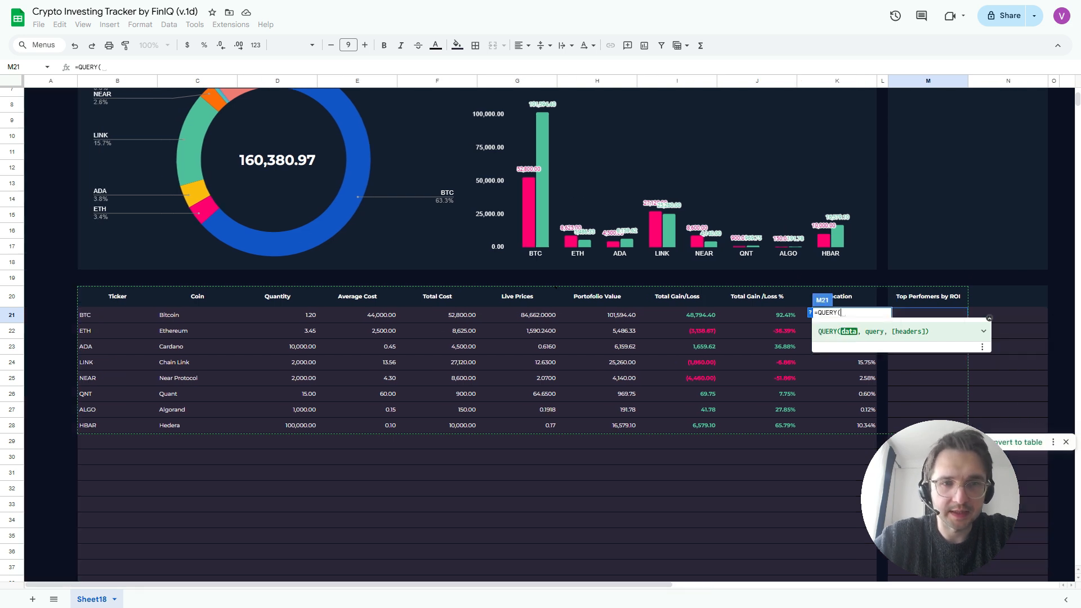
pyautogui.click(117, 315)
pyautogui.moveTo(117, 315); pyautogui.dragTo(836, 315)
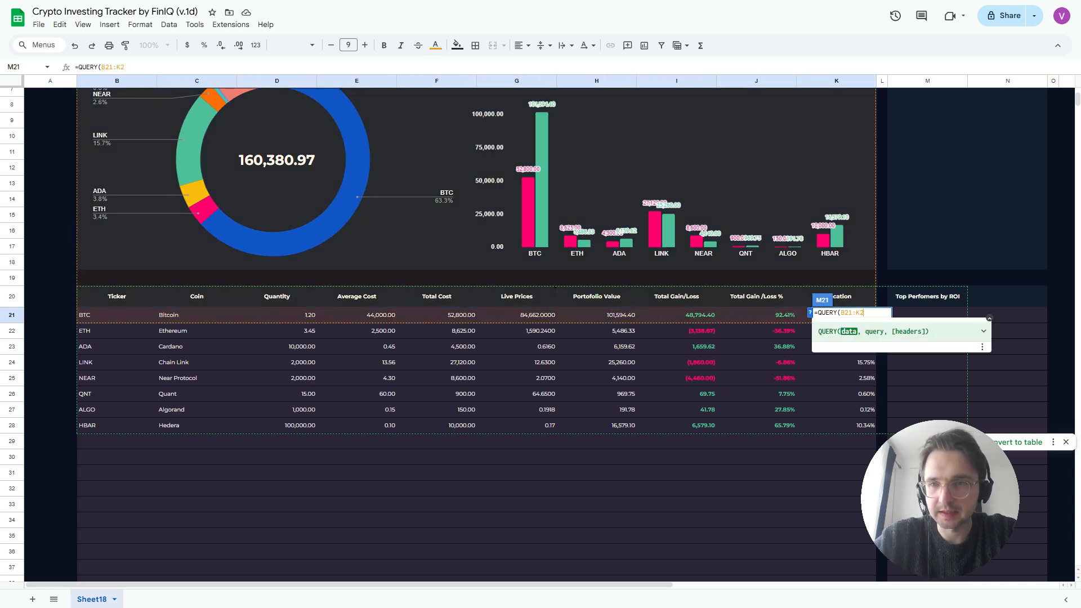
pyautogui.press('BackSpace')
pyautogui.press('BackSpace')
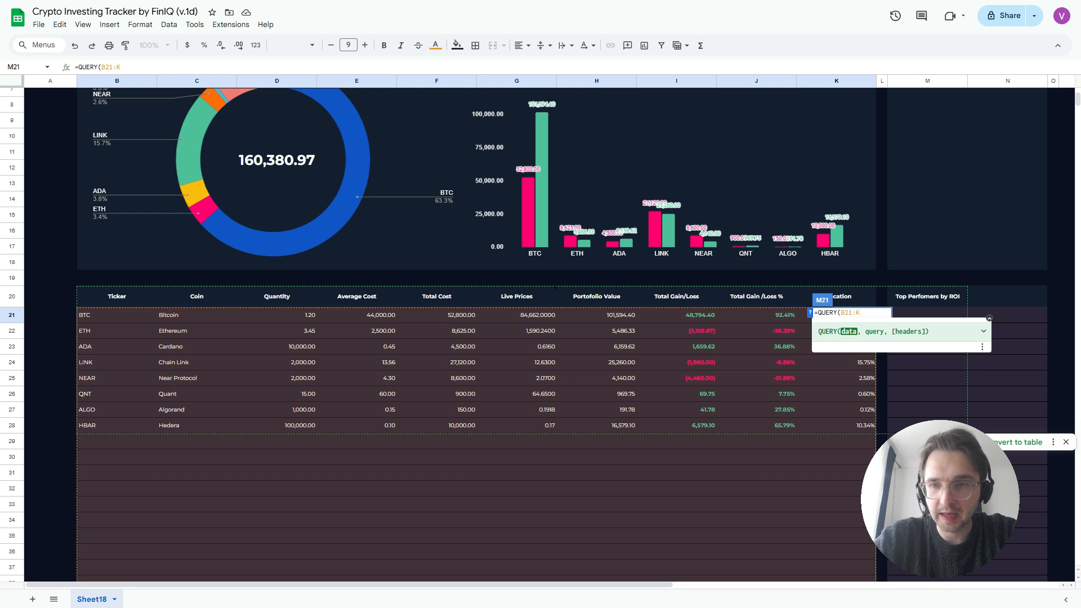
# - Complete the QUERY formula with "select B, J where J is not null order by J desc"
pyautogui.write('"')
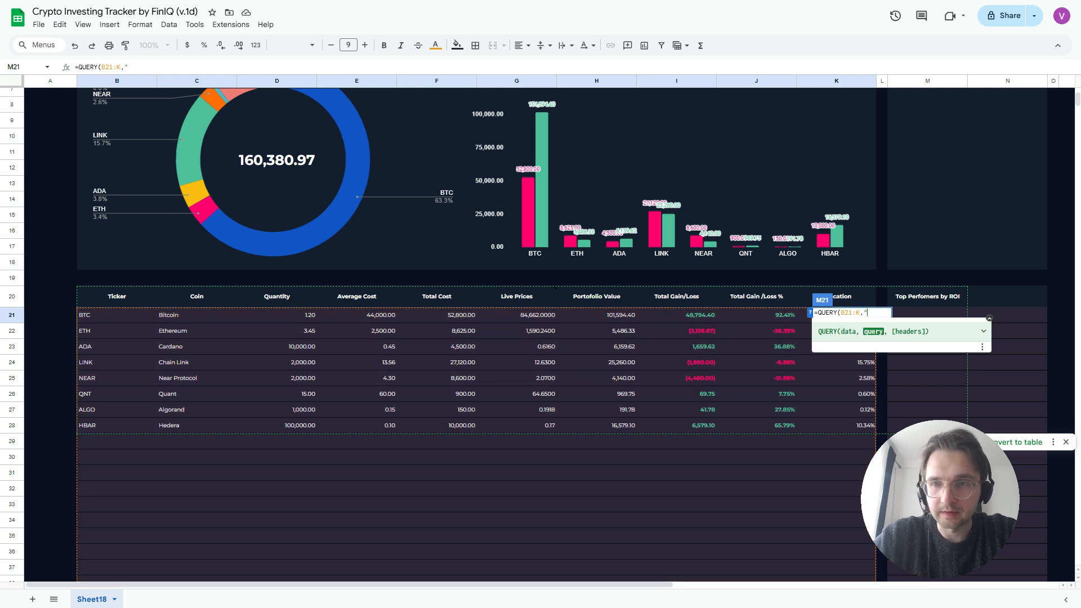
pyautogui.write('select')
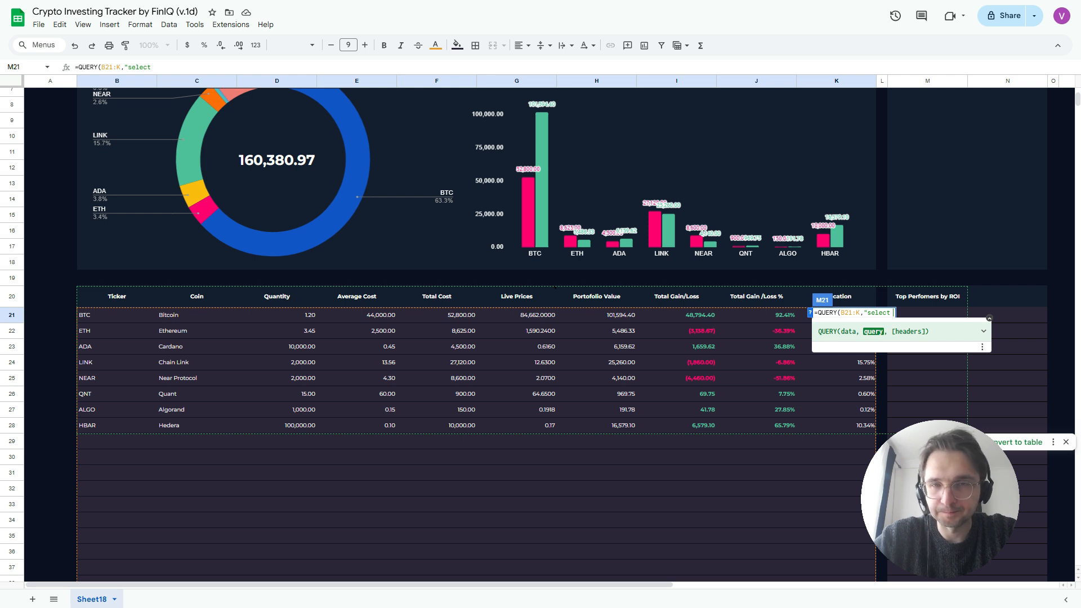
pyautogui.write('B')
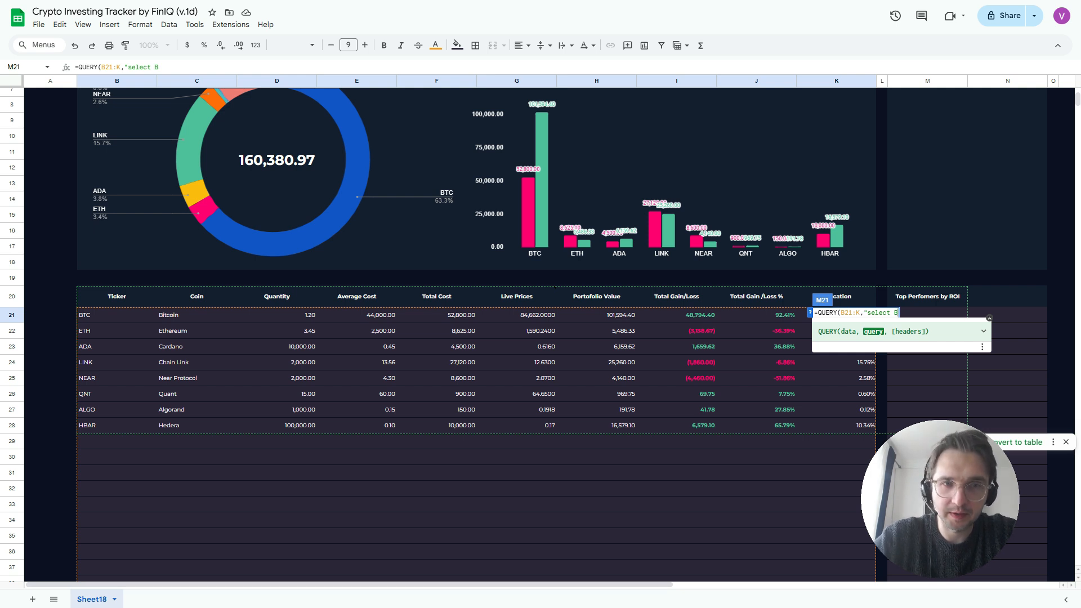
pyautogui.write(', ')
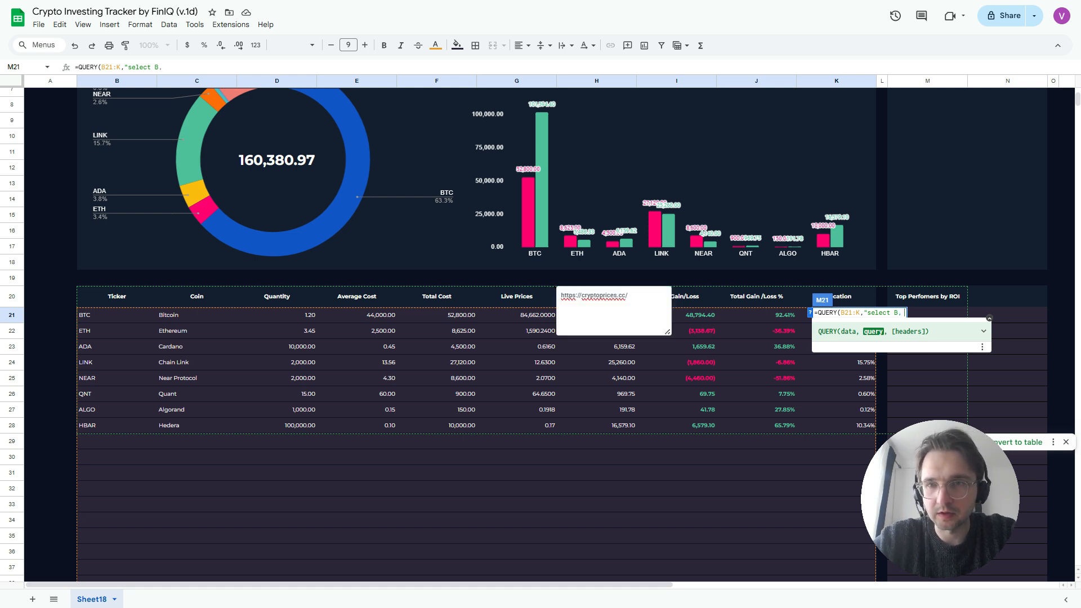
pyautogui.write('J where J is not null order by J desc')
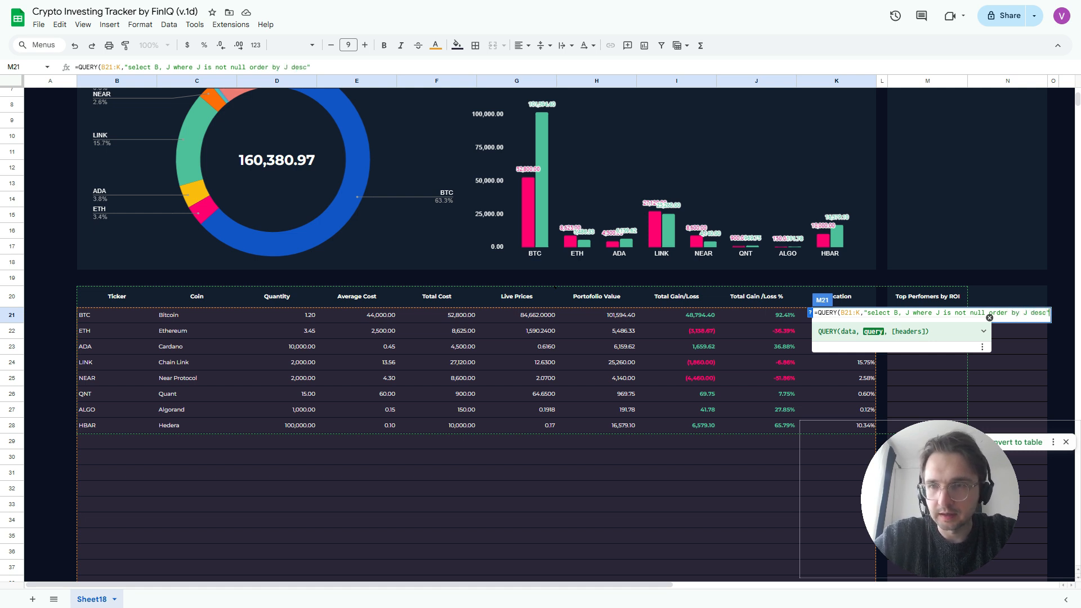
pyautogui.write(')')
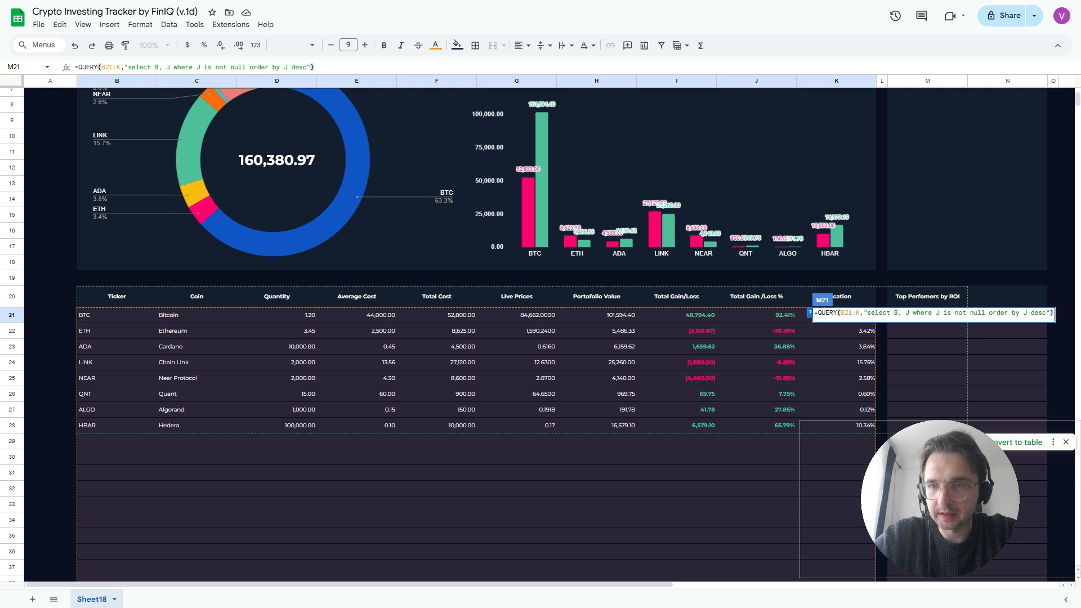
pyautogui.press('Return')
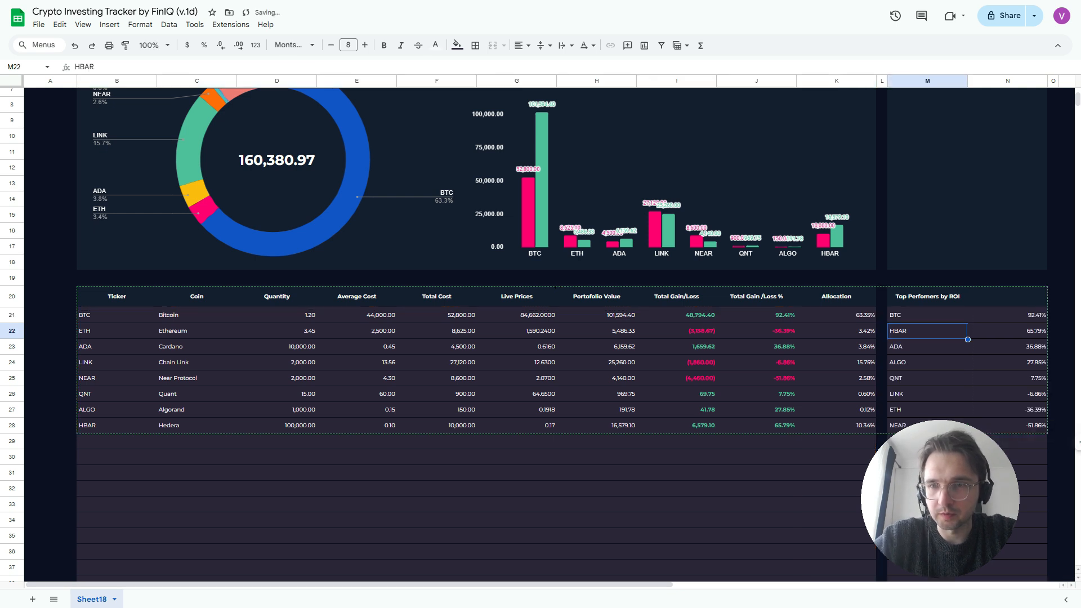
# - Examine the ranked tickers in M21:M28 under the Top Perfomers by ROI heading
pyautogui.hscroll(5, 540, 332)
pyautogui.hscroll(2, 541, 332)
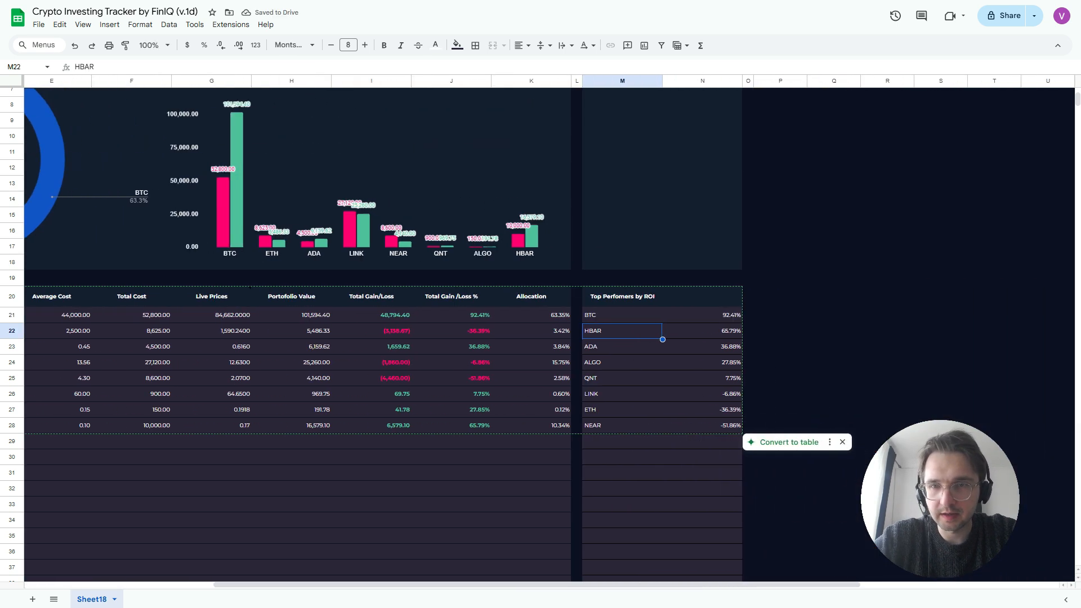
pyautogui.click(622, 315)
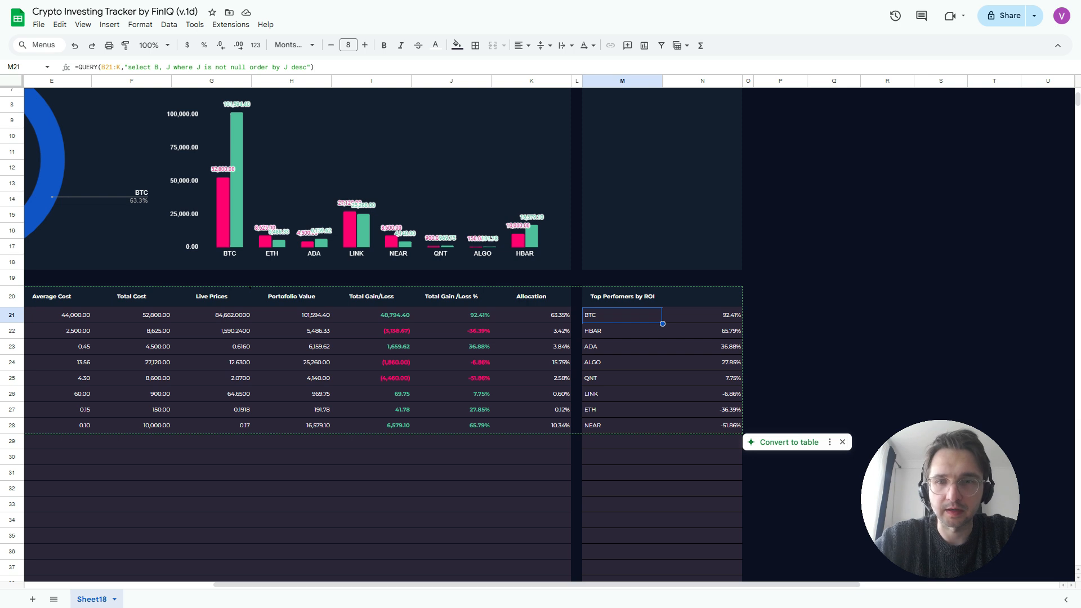
pyautogui.hotkey('shift', 'Down')
pyautogui.hotkey('shift', 'Down')
pyautogui.hotkey('shift', 'Down')
pyautogui.hotkey('shift', 'Down')
pyautogui.hotkey('shift', 'Down')
pyautogui.hotkey('shift', 'Down')
pyautogui.hotkey('shift', 'Down')
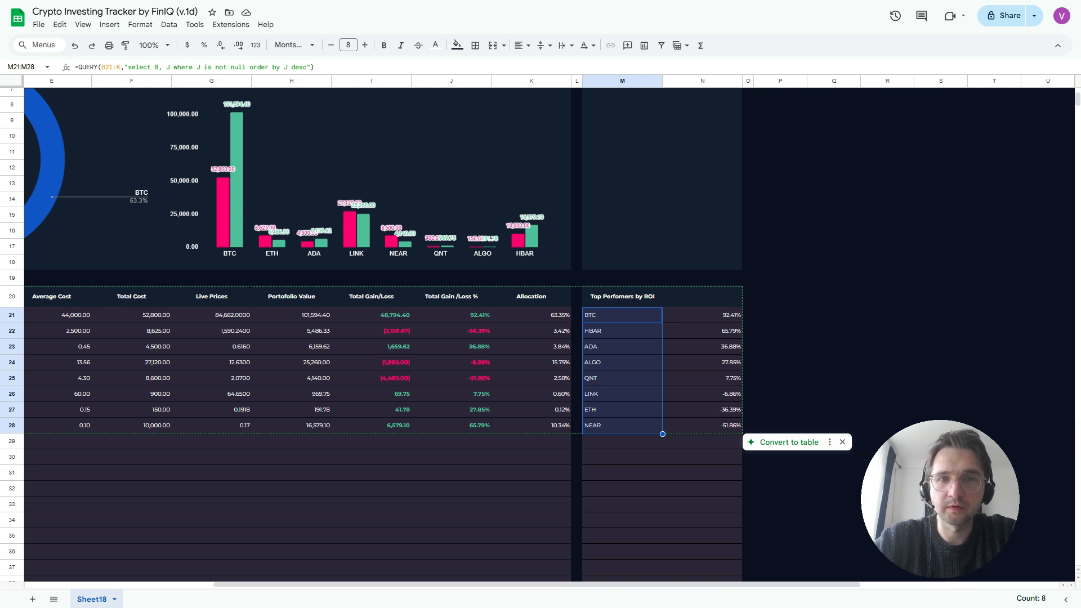
# - Add "limit 5" to the end of the query in M21 to return only five performers
pyautogui.click(307, 67)
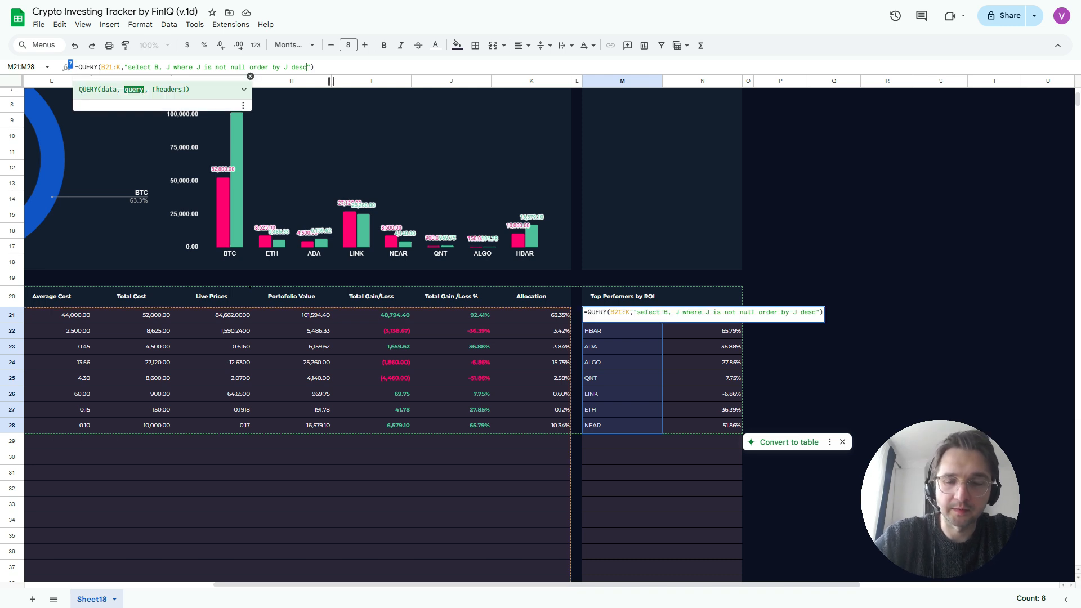
pyautogui.write('limit ')
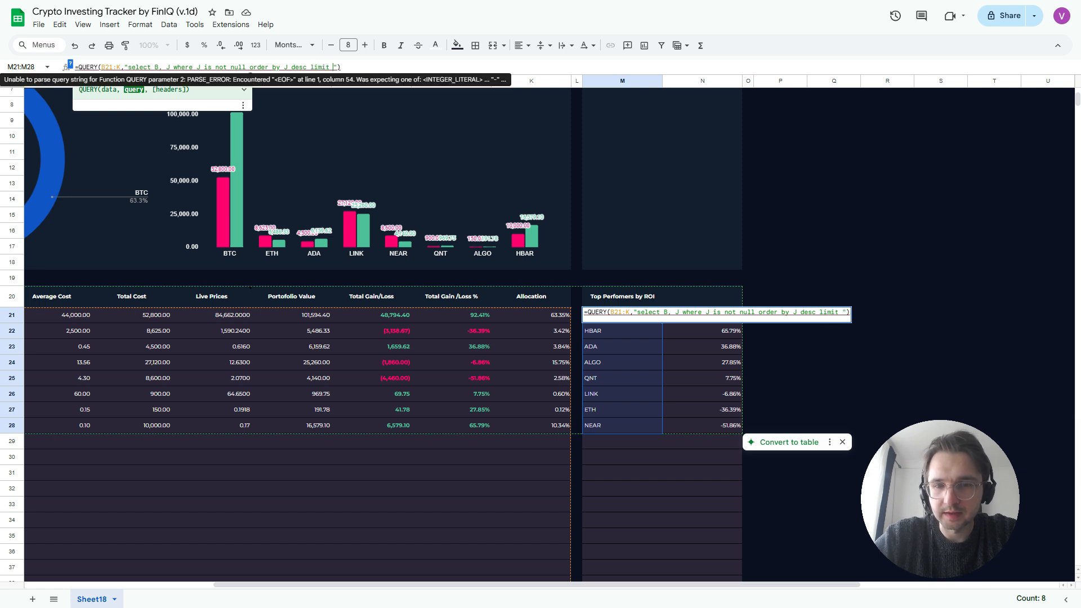
pyautogui.write('5')
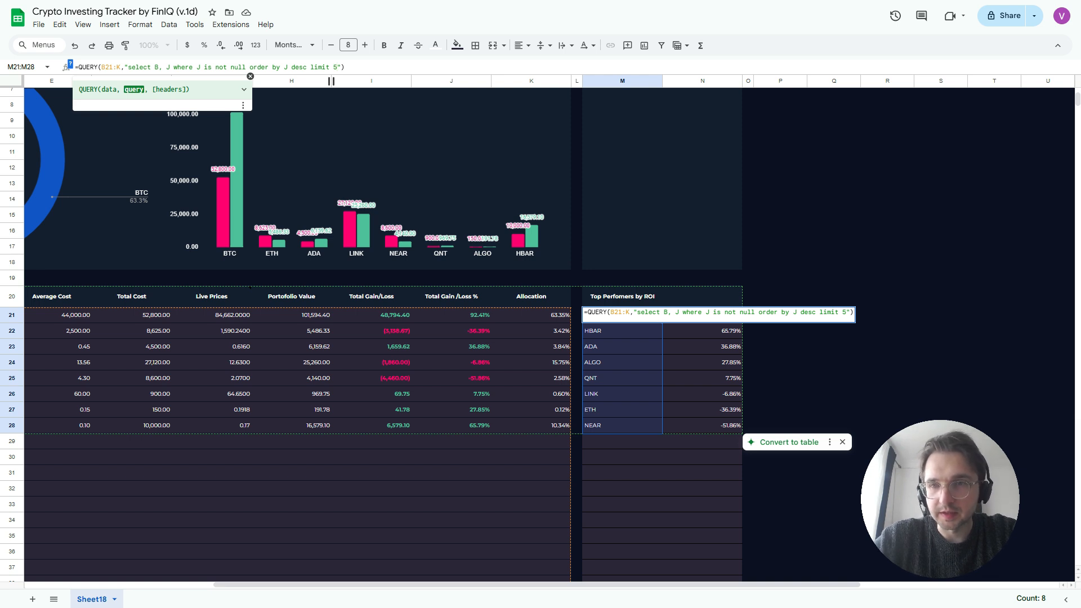
pyautogui.press('Return')
pyautogui.press('Right')
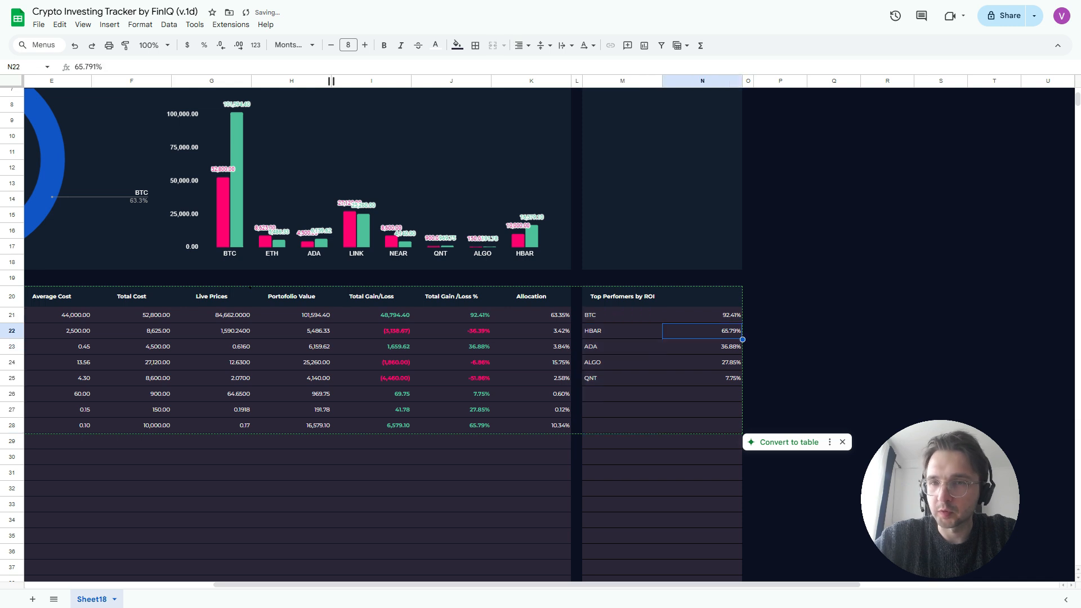
# - Remove the "limit 5" clause from the query in M21
pyautogui.press('Left')
pyautogui.press('Up')
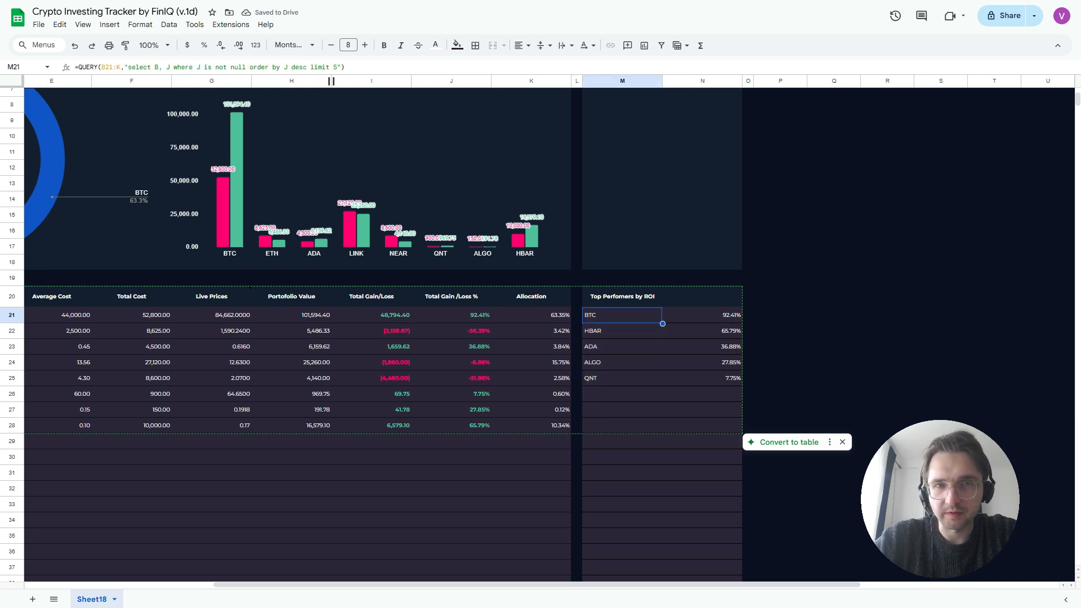
pyautogui.press('Return')
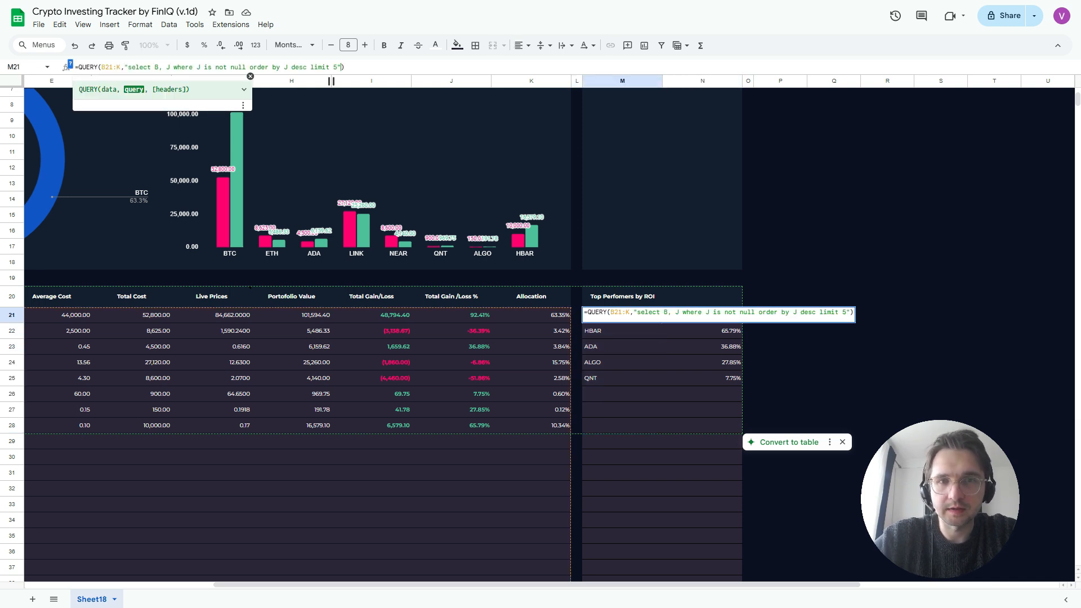
pyautogui.press('Left')
pyautogui.press('BackSpace')
pyautogui.press('BackSpace')
pyautogui.press('BackSpace')
pyautogui.press('BackSpace')
pyautogui.press('BackSpace')
pyautogui.press('BackSpace')
pyautogui.press('BackSpace')
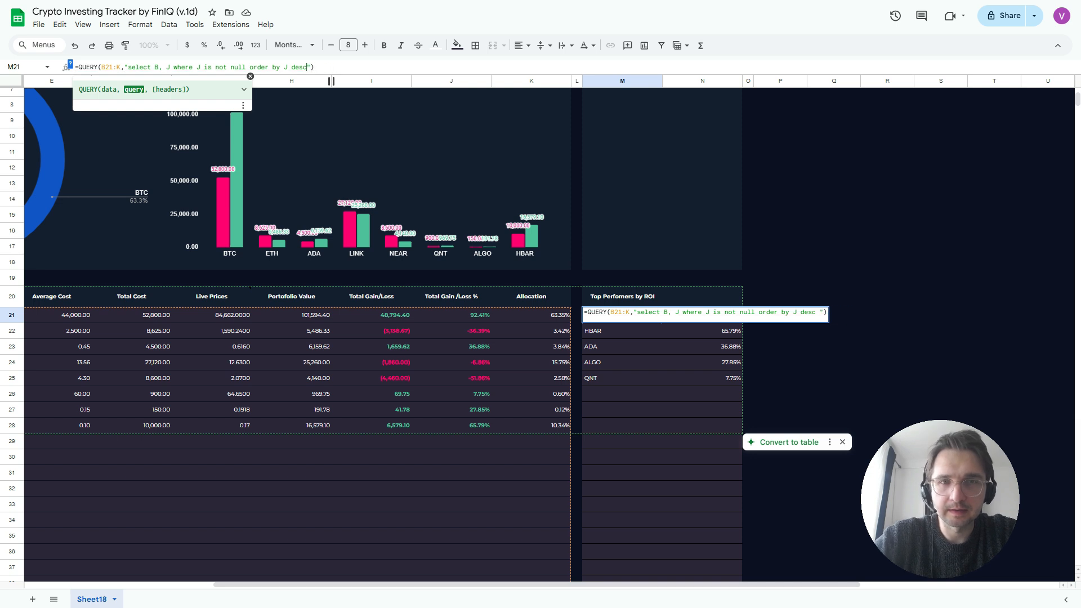
pyautogui.press('Return')
pyautogui.press('Right')
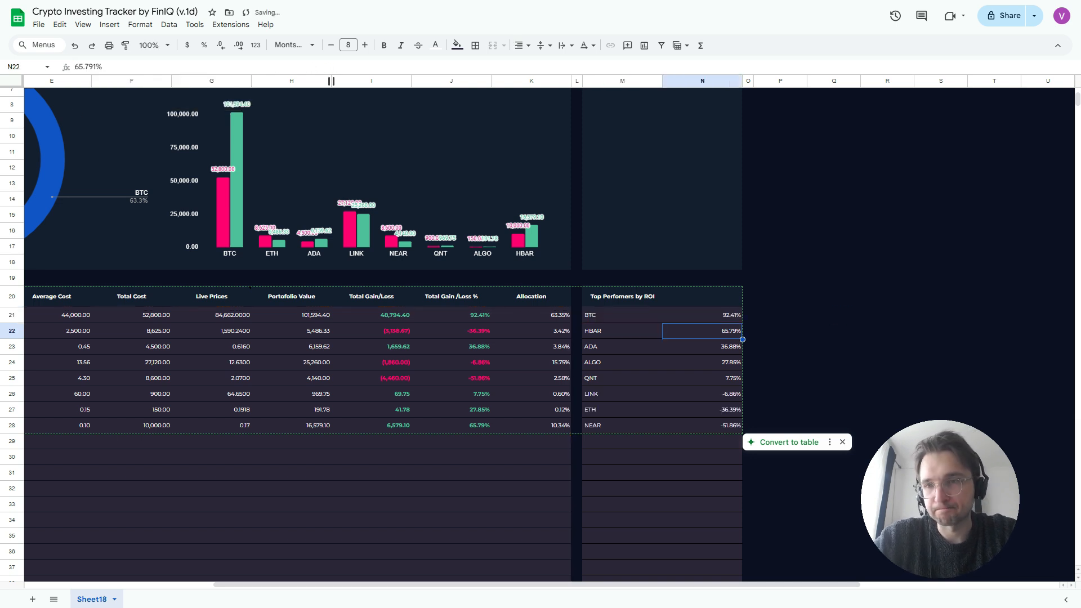
# - Insert a chart from the performers list M21:N28 and change its type to Bar chart
pyautogui.press('Up')
pyautogui.press('Left')
pyautogui.hotkey('shift', 'Right')
pyautogui.hotkey('shift', 'Down')
pyautogui.hotkey('shift', 'Left')
pyautogui.hotkey('shift', 'Down')
pyautogui.hotkey('shift', 'Down')
pyautogui.hotkey('shift', 'Right')
pyautogui.hotkey('shift', 'Down')
pyautogui.hotkey('shift', 'Down')
pyautogui.hotkey('shift', 'Down')
pyautogui.hotkey('shift', 'Down')
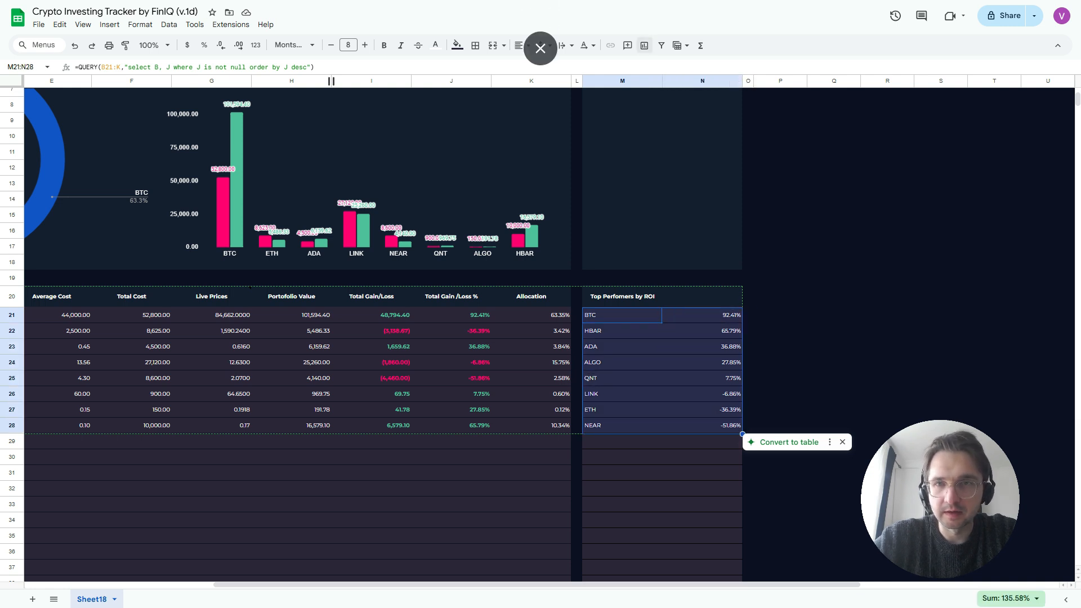
pyautogui.click(644, 45)
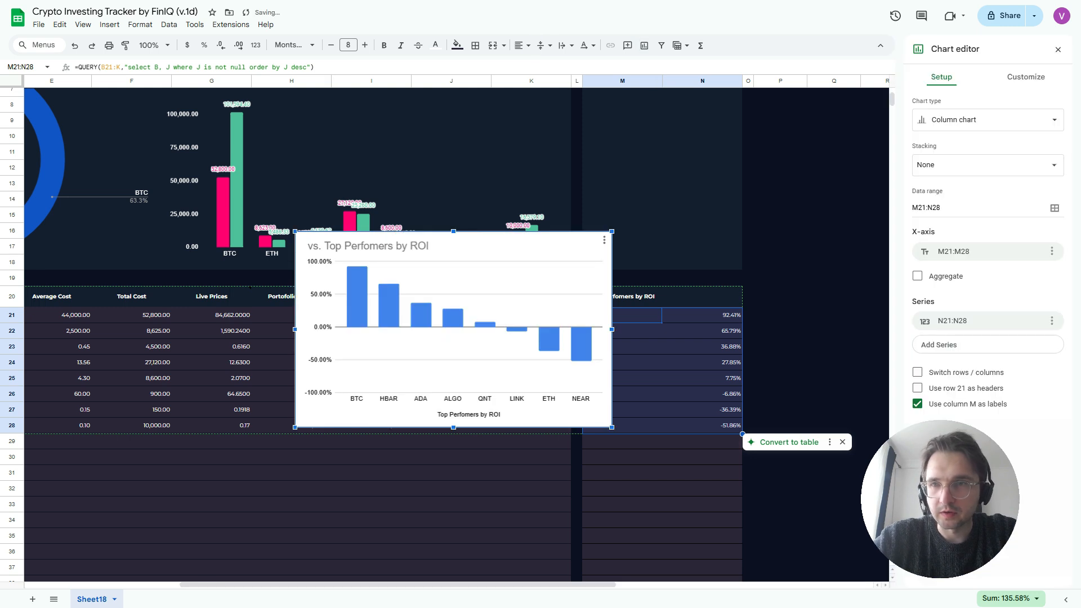
pyautogui.click(991, 120)
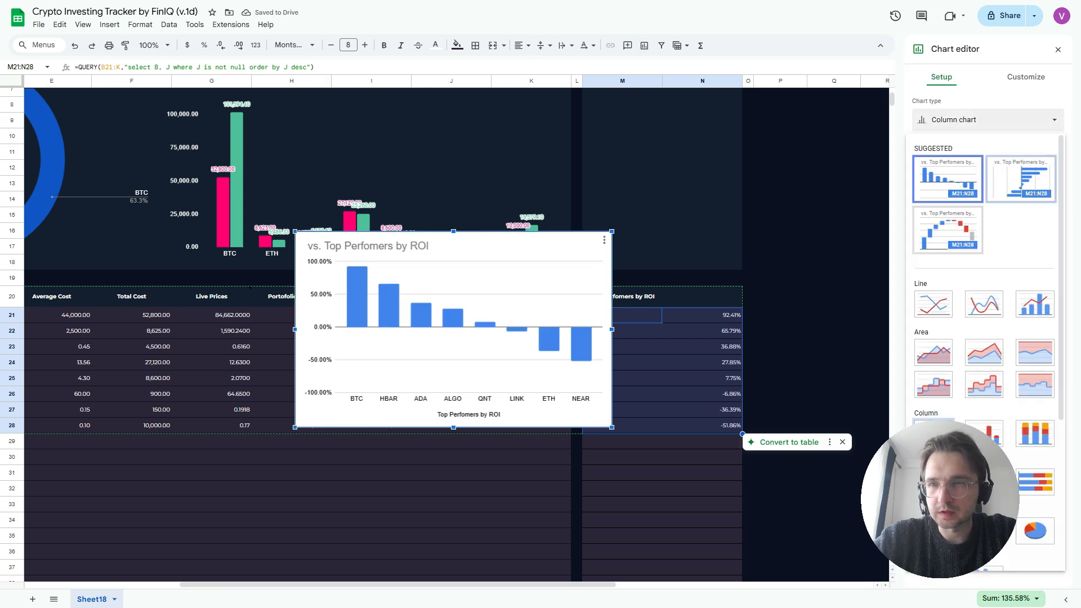
pyautogui.click(1020, 179)
# - Fit the bar chart into the empty dark panel above the performers list and delete its chart title
pyautogui.scroll(2, 454, 337)
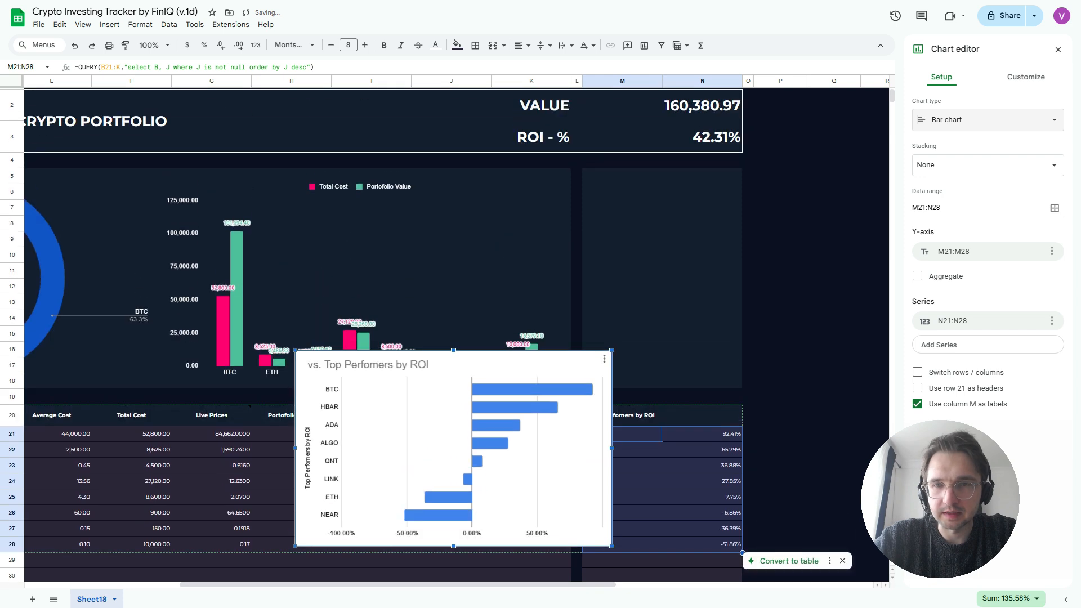
pyautogui.moveTo(439, 371); pyautogui.dragTo(726, 211)
pyautogui.hscroll(2, 727, 212)
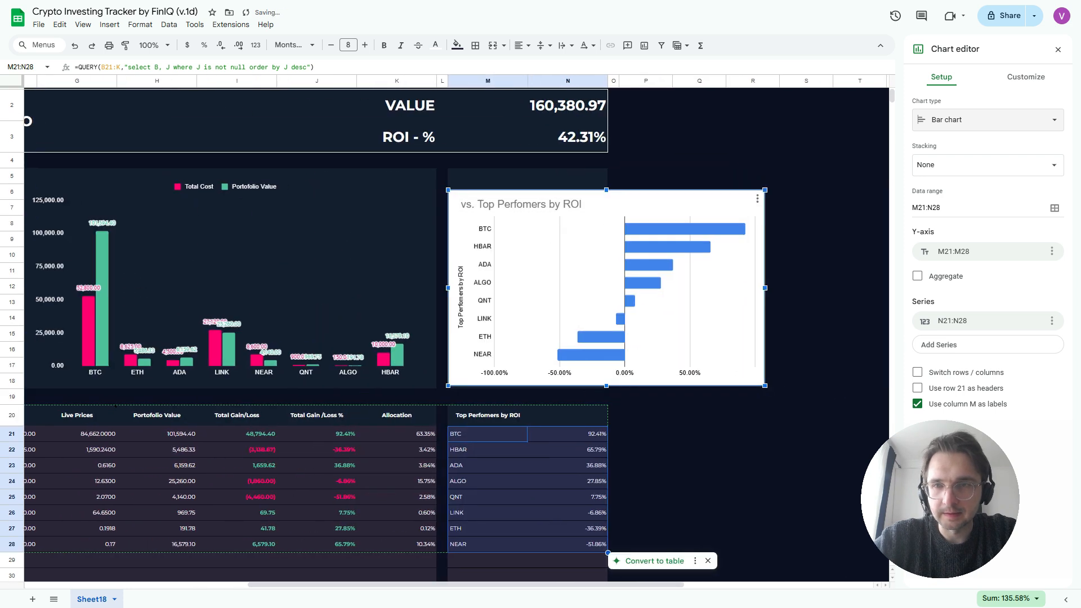
pyautogui.moveTo(765, 287); pyautogui.dragTo(602, 288)
pyautogui.moveTo(525, 190); pyautogui.dragTo(525, 172)
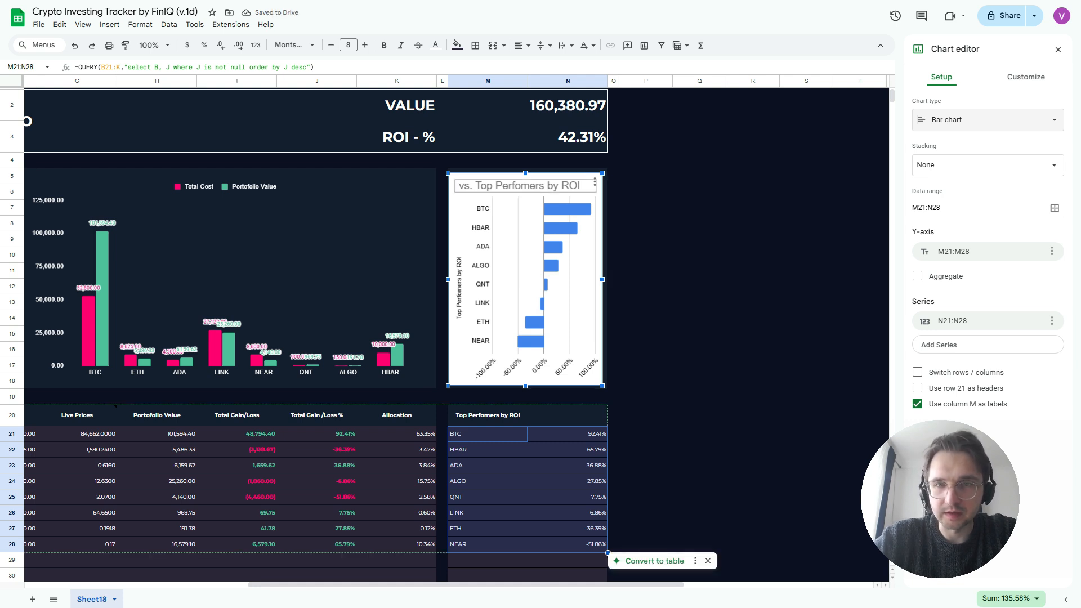
pyautogui.click(519, 185)
pyautogui.press('Delete')
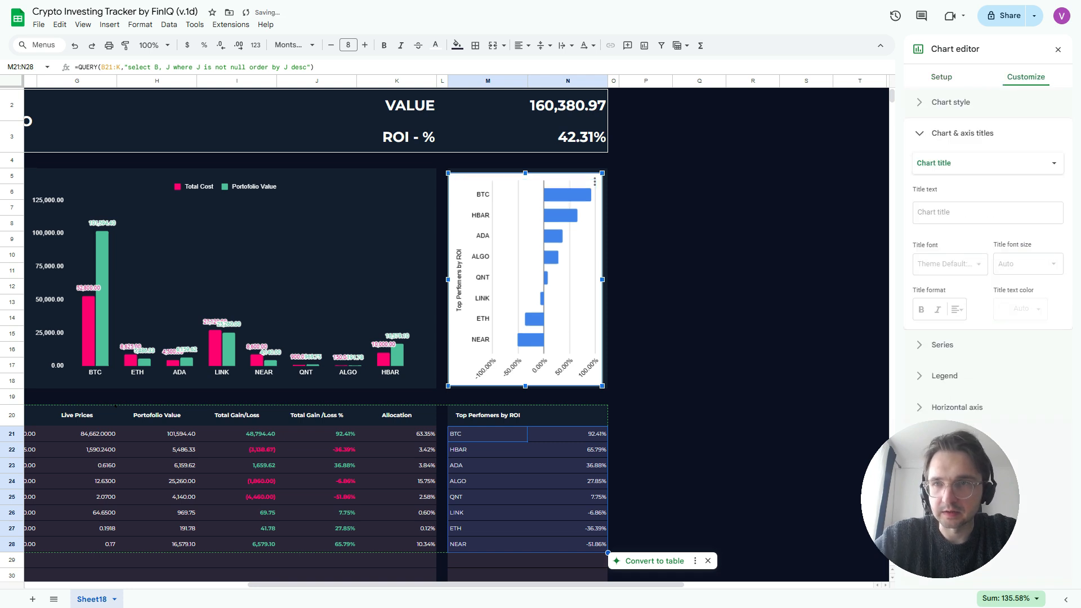
# - Extend the bar chart's data range to M21:N and delete its vertical axis title
pyautogui.click(941, 78)
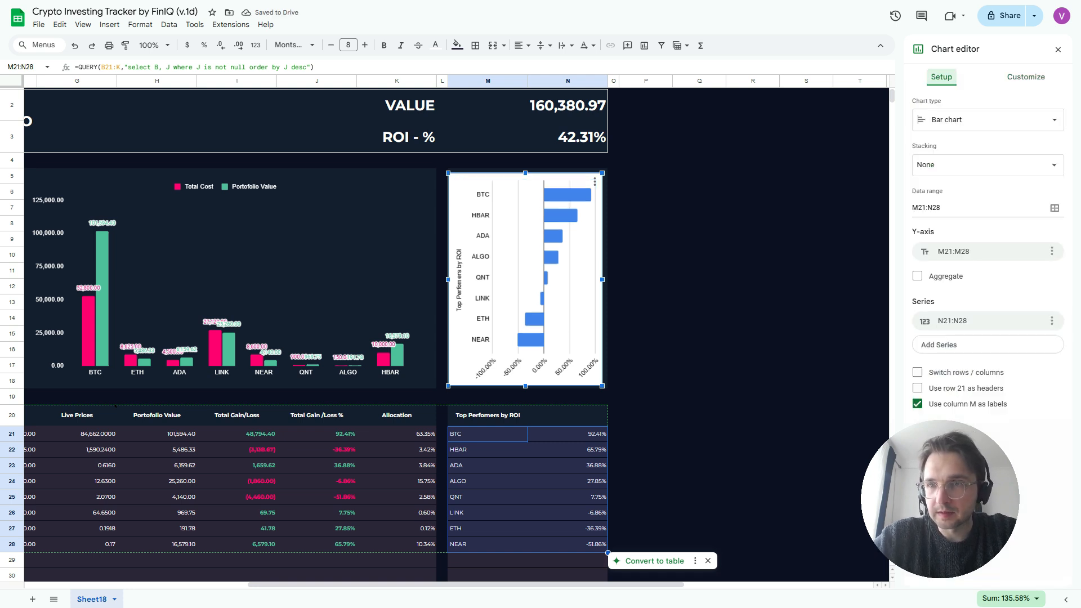
pyautogui.click(1055, 208)
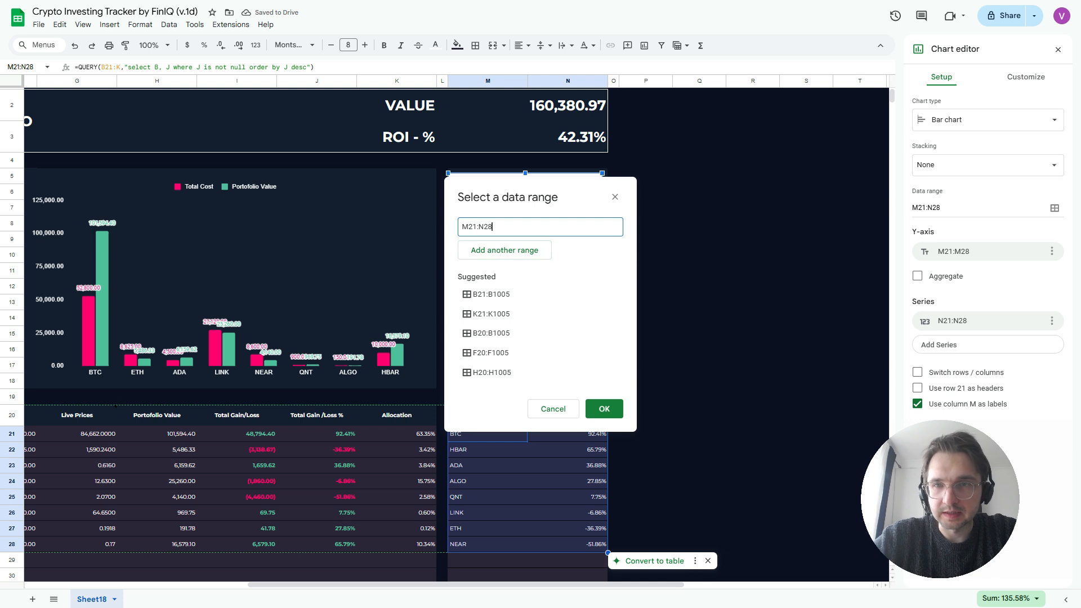
pyautogui.press('BackSpace')
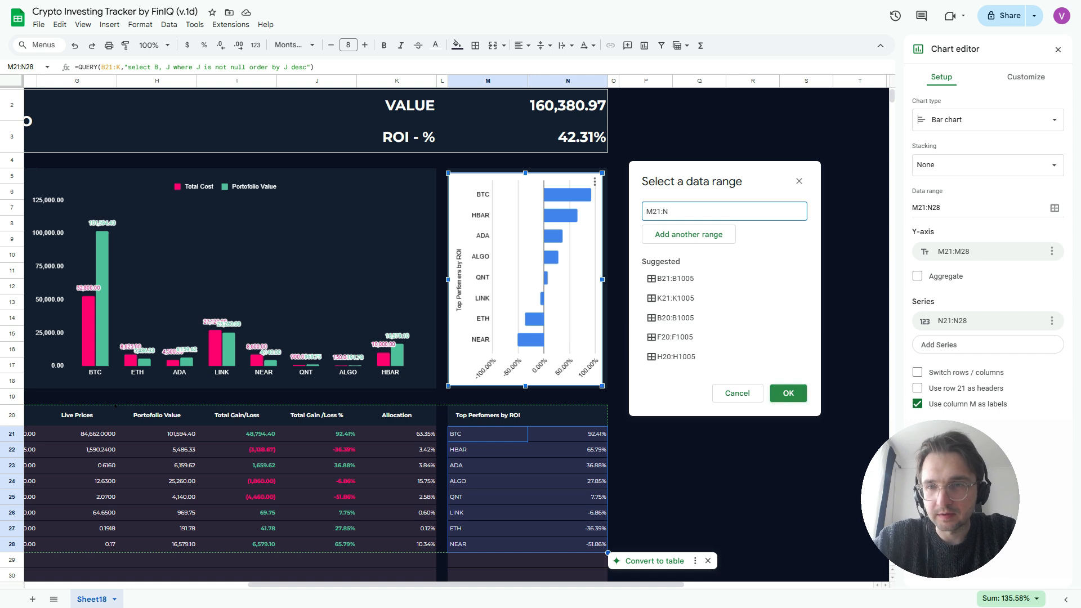
pyautogui.click(788, 393)
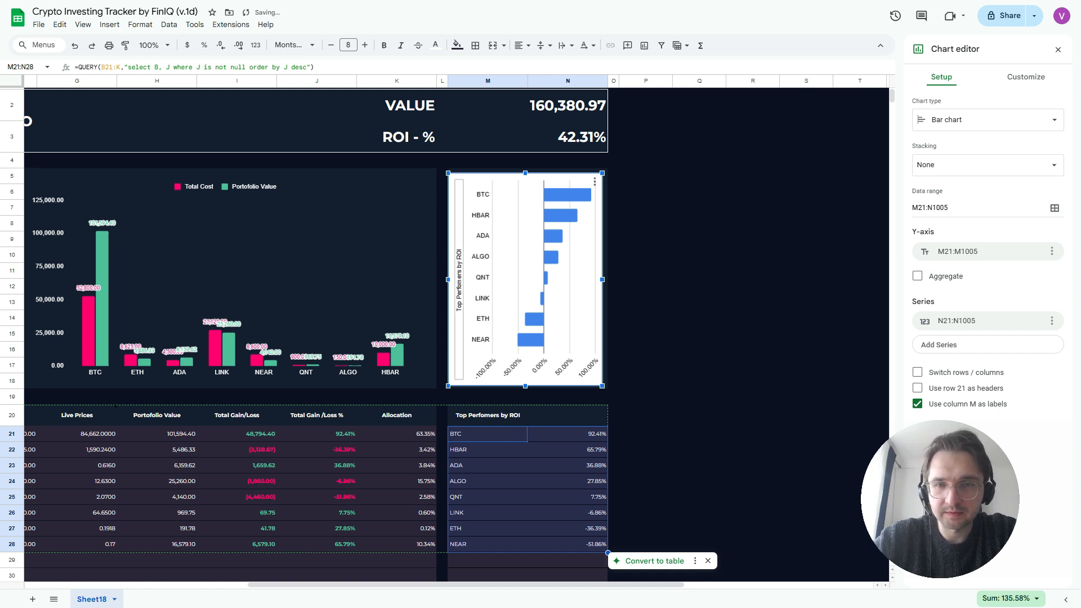
pyautogui.click(459, 280)
pyautogui.press('Delete')
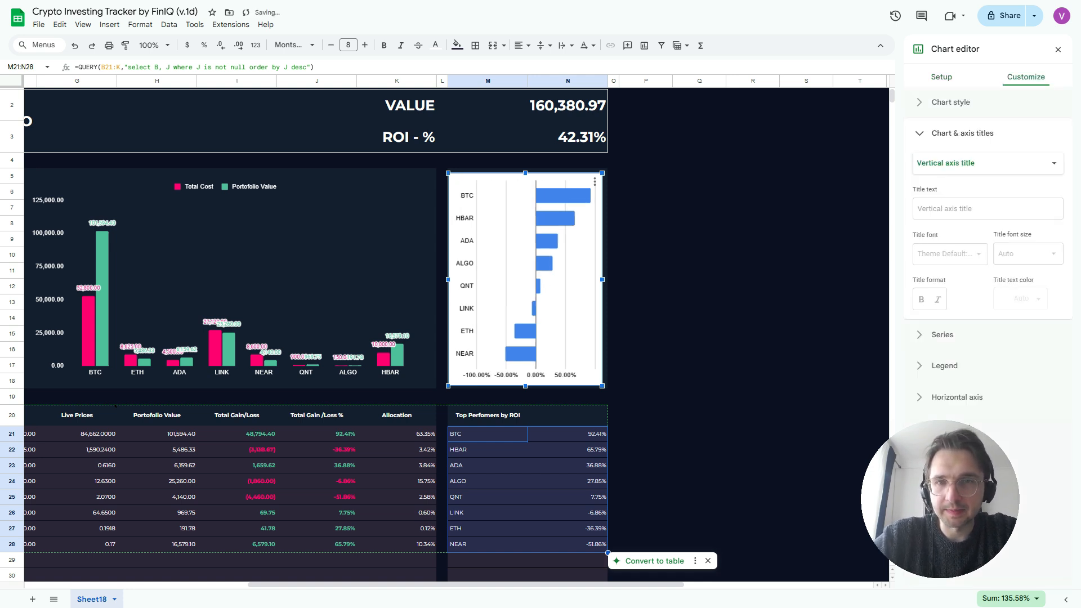
# - Set the bar chart's background to the custom dark navy matching the panel and its border color to None
pyautogui.click(500, 271)
pyautogui.click(950, 102)
pyautogui.click(930, 145)
pyautogui.click(923, 322)
pyautogui.click(930, 191)
pyautogui.click(946, 216)
# - Fill the performers chart's bars with the custom green used for the Portfolio Value series
pyautogui.click(593, 186)
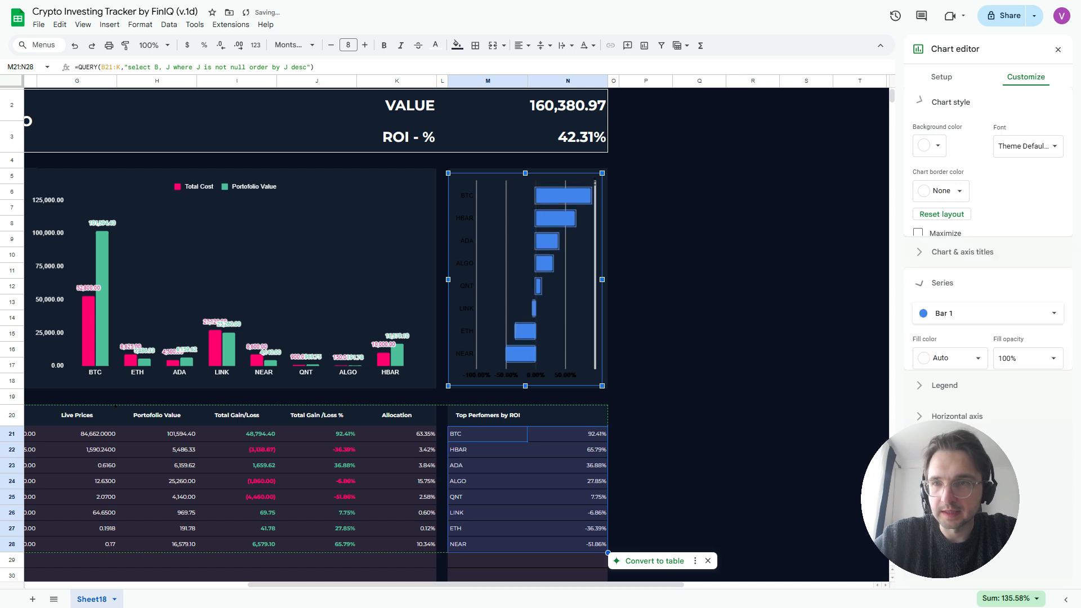
pyautogui.click(949, 240)
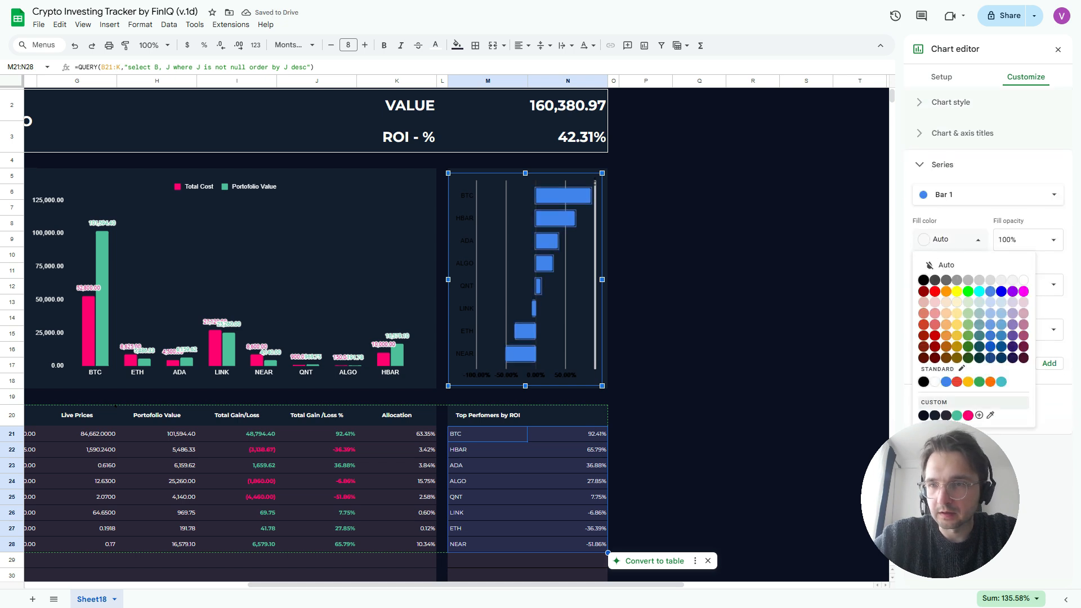
pyautogui.click(980, 416)
# - Set the performers chart's vertical and horizontal axis label text to white, and close the chart editing
pyautogui.click(465, 265)
pyautogui.click(1020, 347)
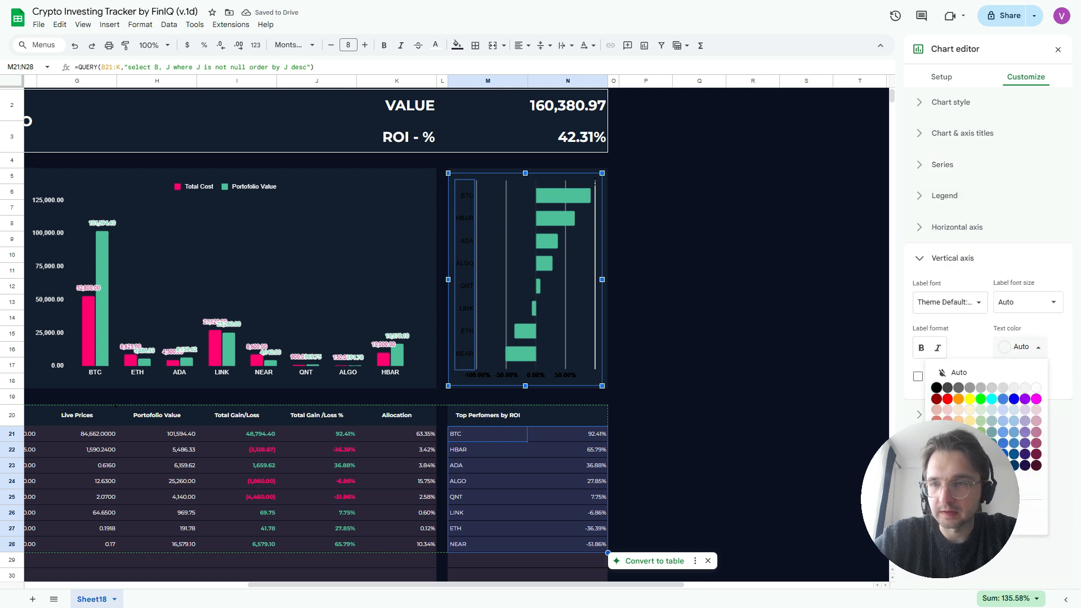
pyautogui.click(1036, 387)
pyautogui.click(535, 374)
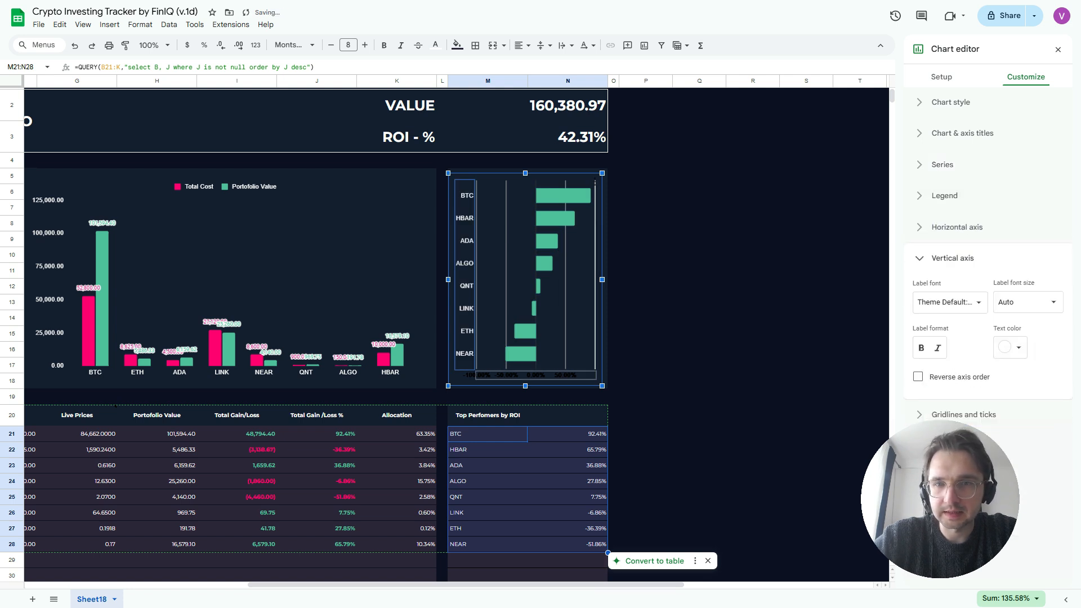
pyautogui.click(1016, 316)
pyautogui.click(1032, 356)
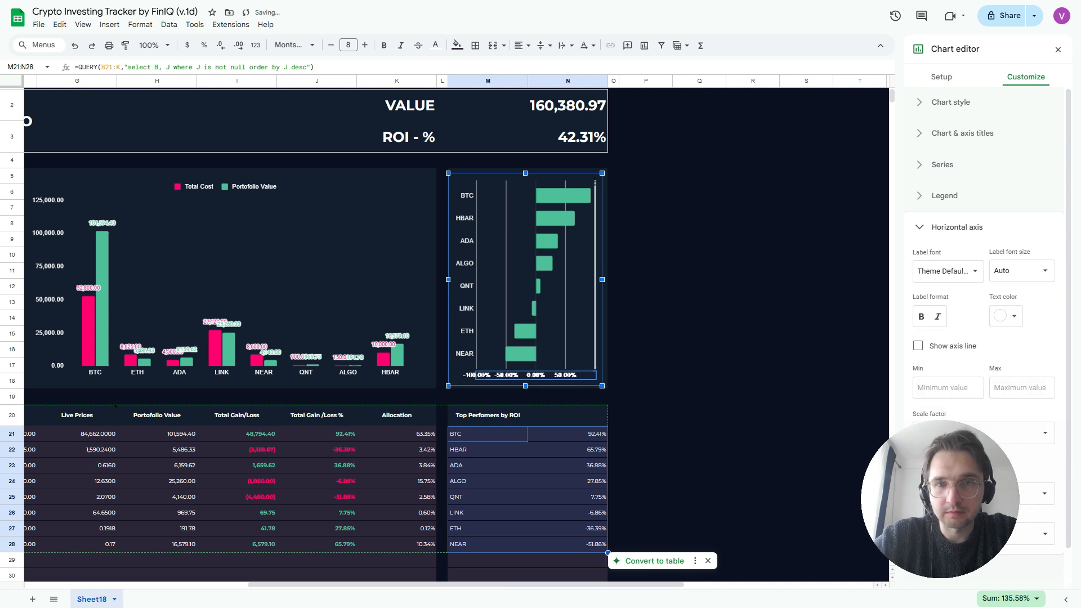
pyautogui.click(648, 255)
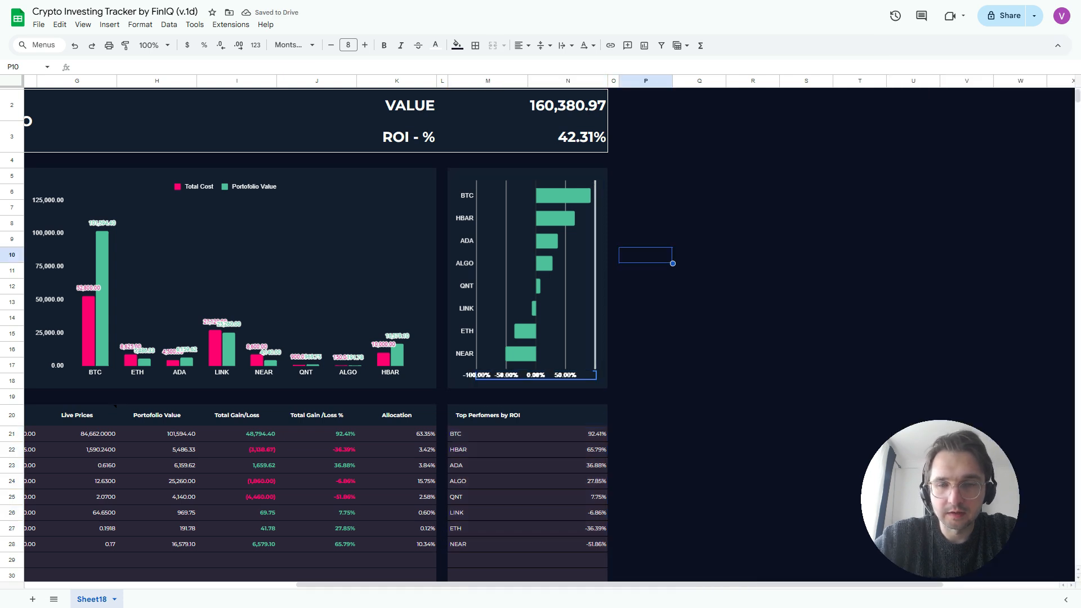
pyautogui.click(698, 271)
pyautogui.click(646, 303)
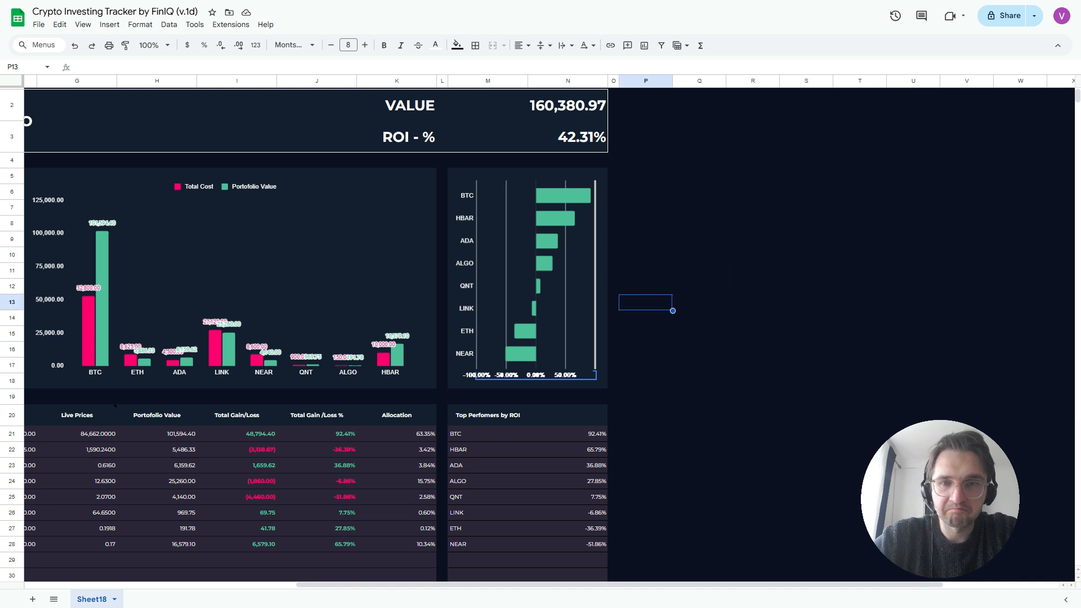
# - Set the Bitcoin row's quantity to 2 in the holdings table
pyautogui.scroll(1, 646, 303)
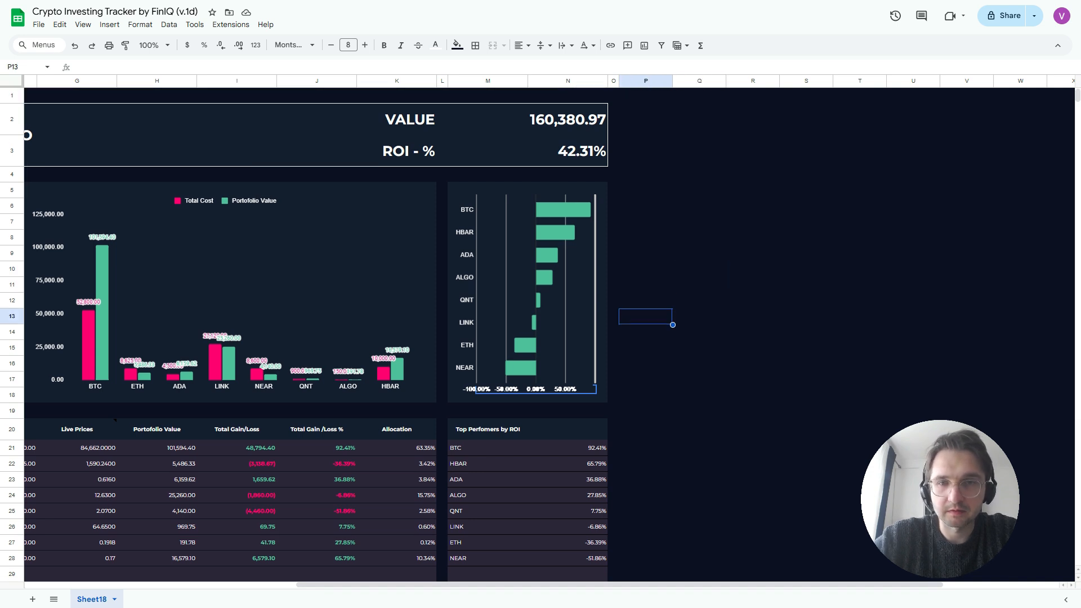
pyautogui.scroll(-2, 646, 303)
pyautogui.hscroll(-1, 646, 303)
pyautogui.scroll(2, 646, 303)
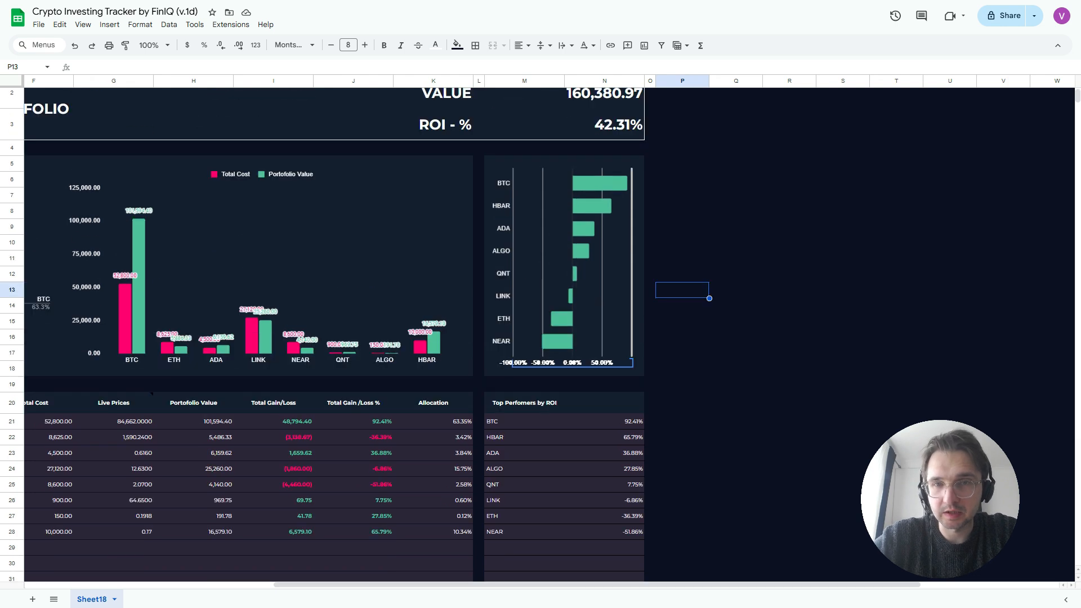
pyautogui.hscroll(-5, 428, 332)
pyautogui.scroll(-1, 428, 332)
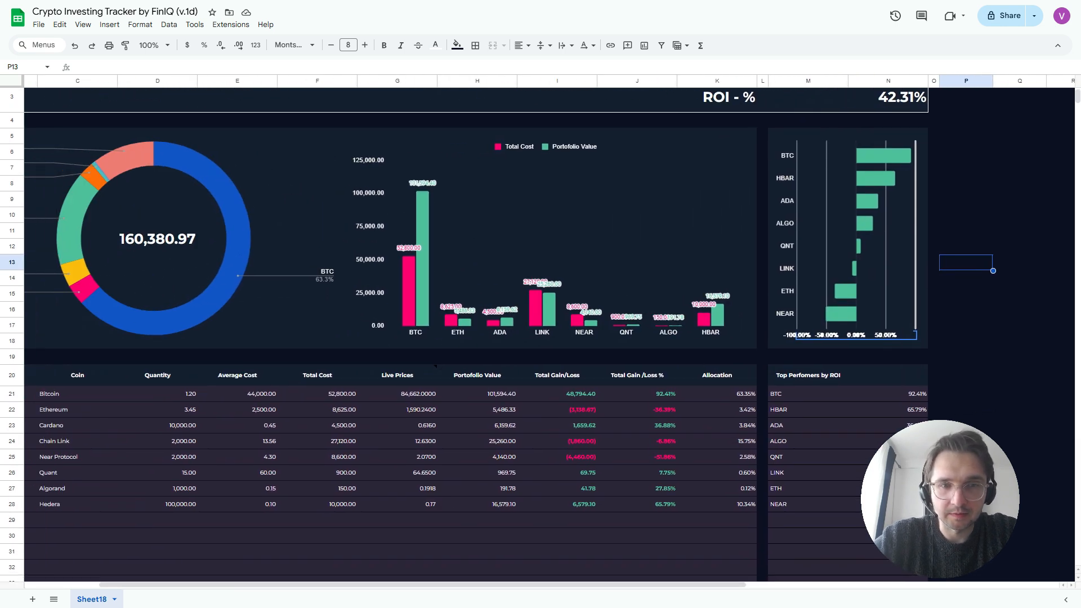
pyautogui.click(158, 394)
pyautogui.write('2')
pyautogui.press('Tab')
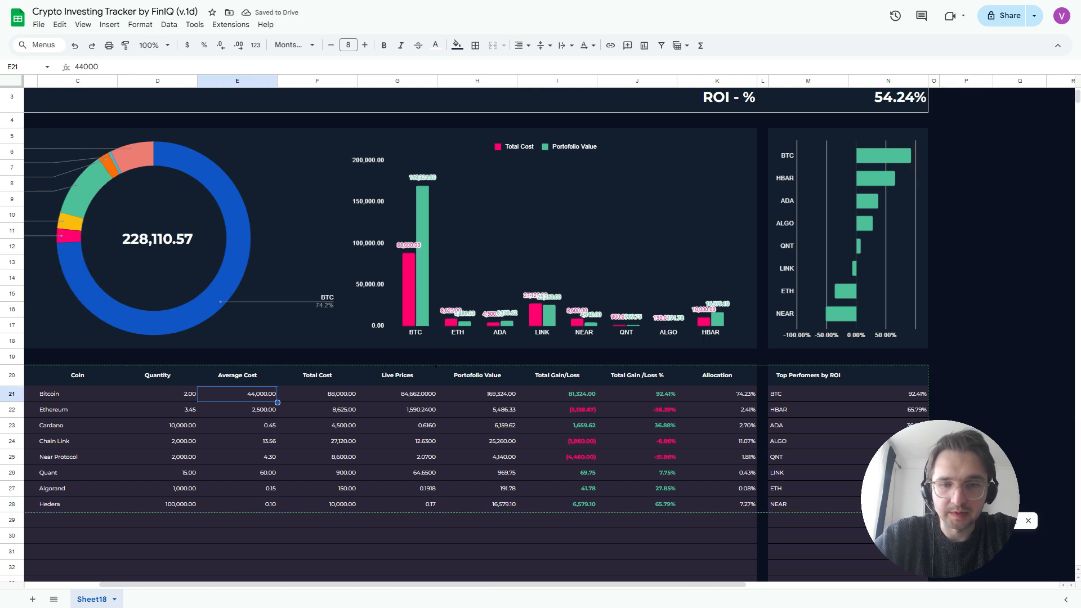
# - Set the Bitcoin row's average cost to 60,000
pyautogui.write('600000')
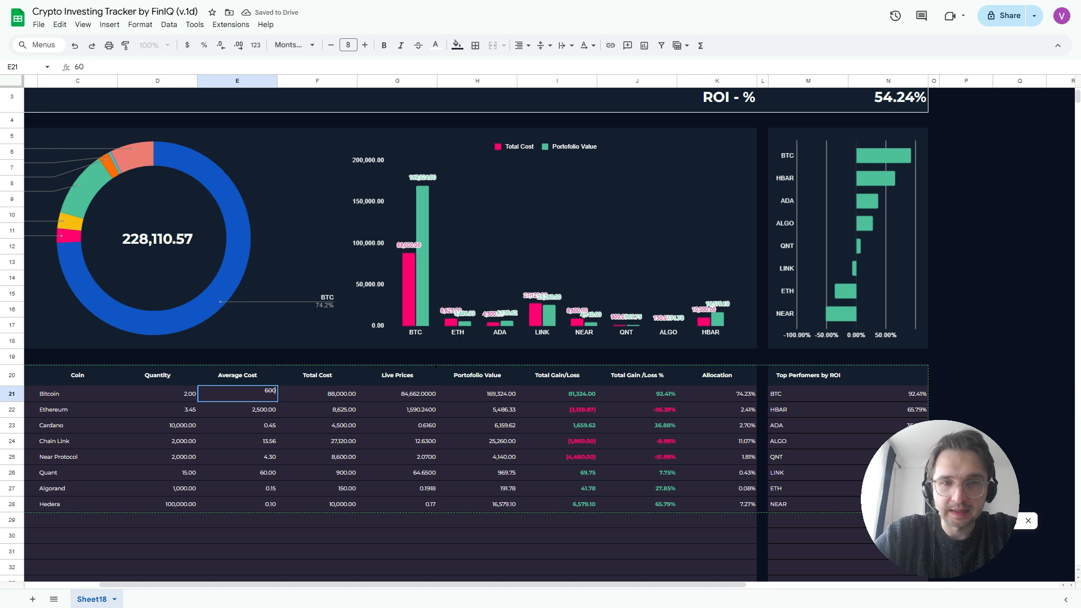
pyautogui.press('Return')
pyautogui.press('Up')
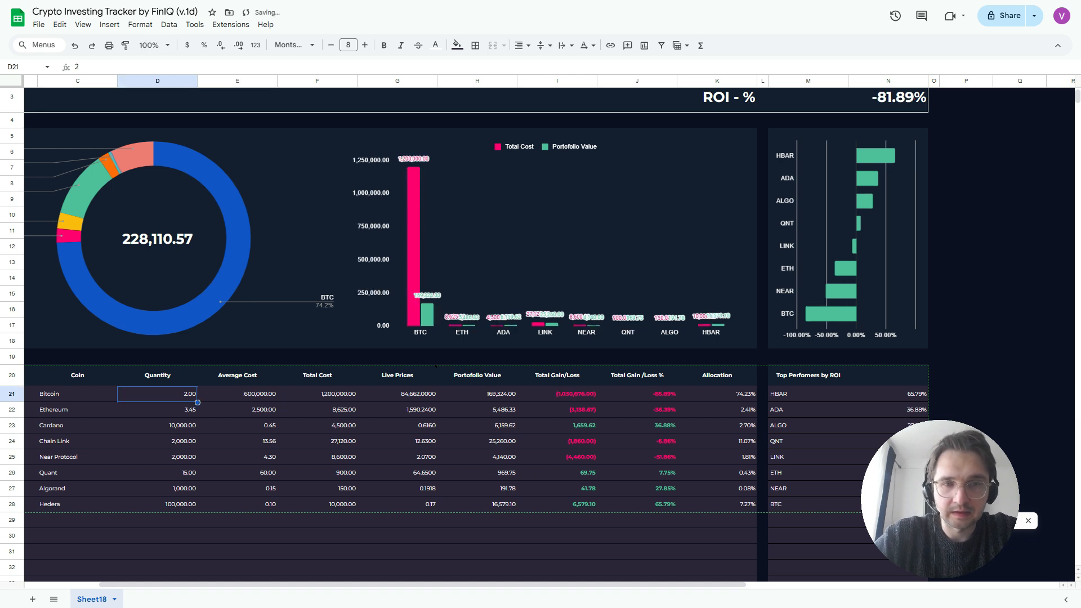
pyautogui.press('Right')
pyautogui.write('60000')
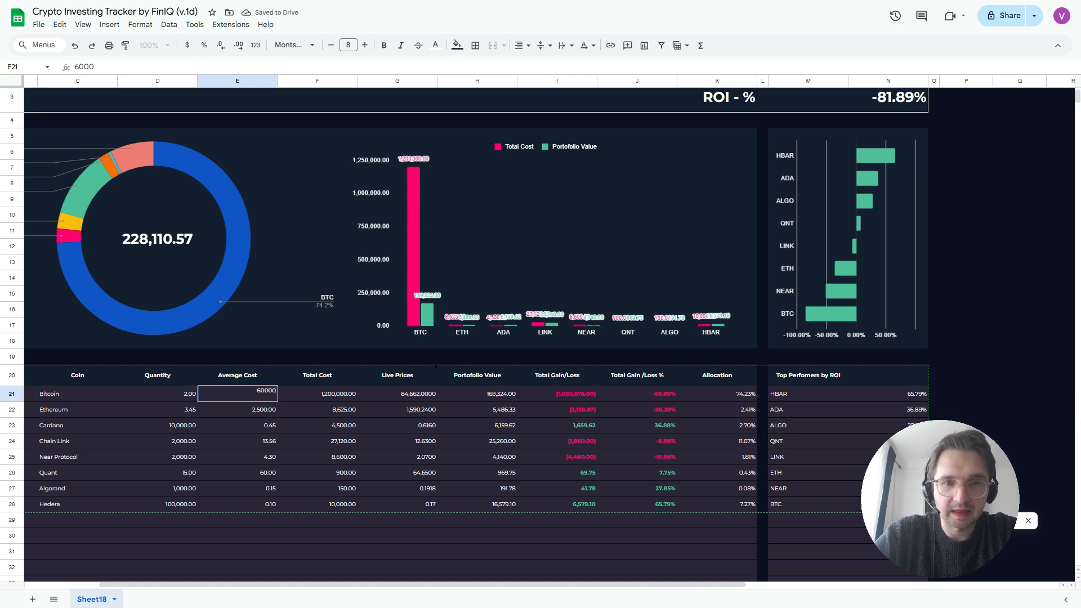
pyautogui.press('Return')
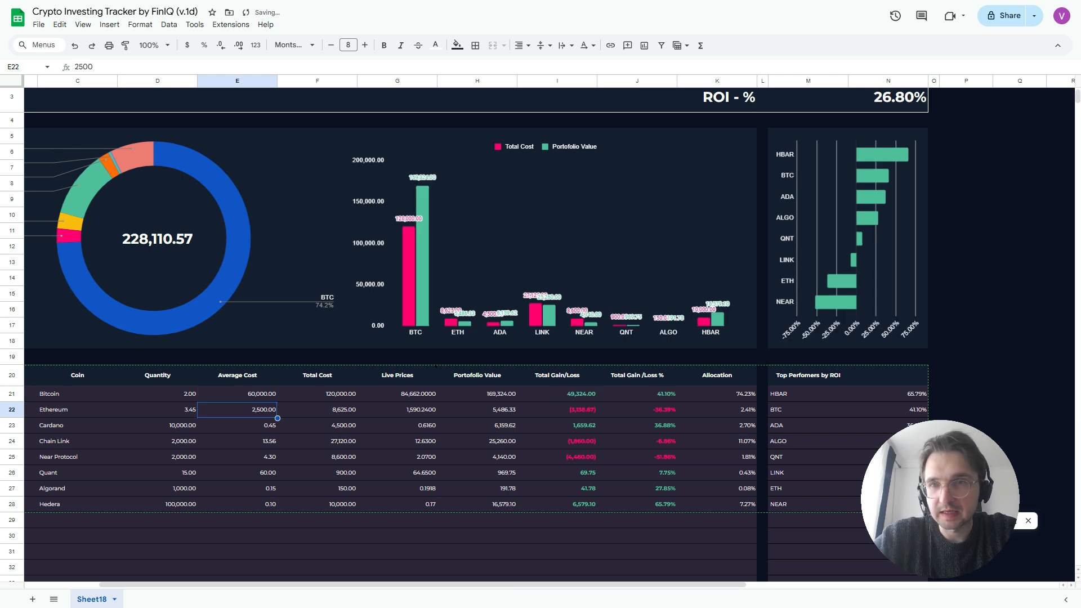
# - Examine the portfolio value and ROI cells, the three charts, the holdings table and the top performers list
pyautogui.scroll(1, 519, 335)
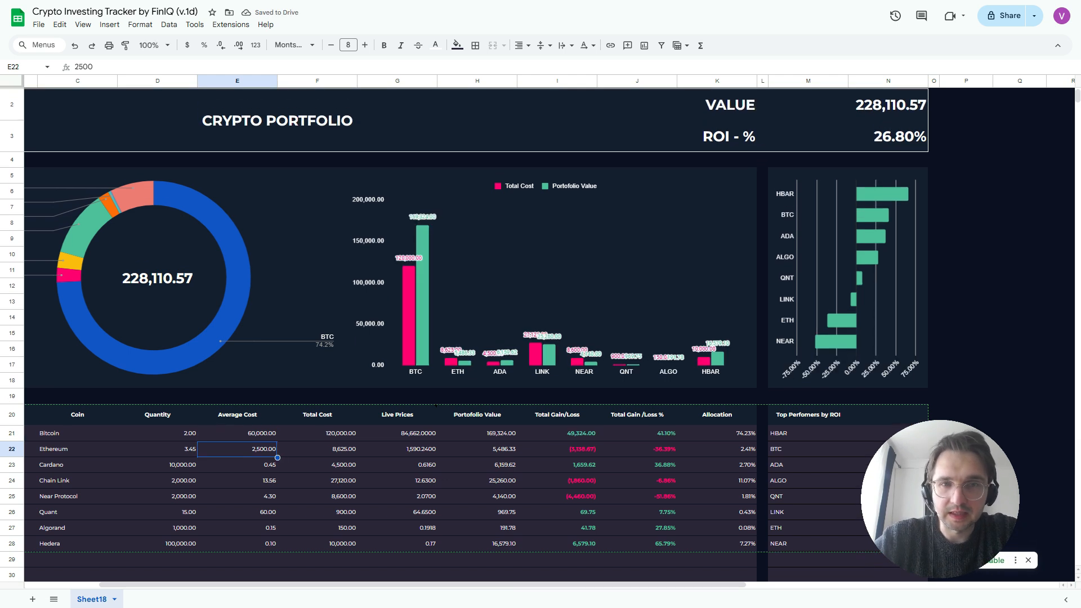
pyautogui.scroll(-3, 541, 332)
pyautogui.hscroll(3, 540, 332)
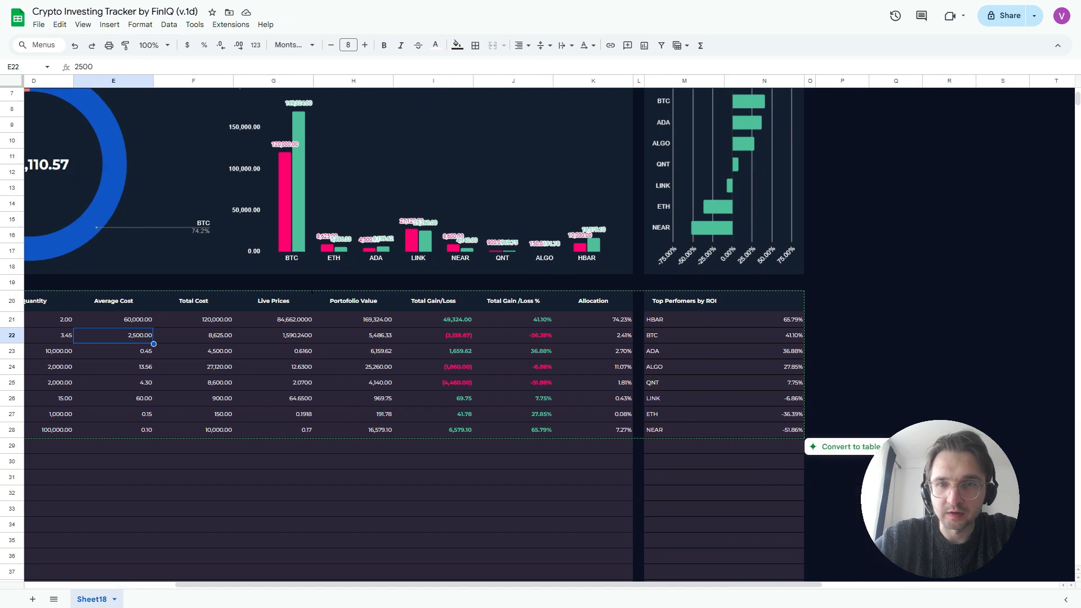
pyautogui.hscroll(-3, 540, 332)
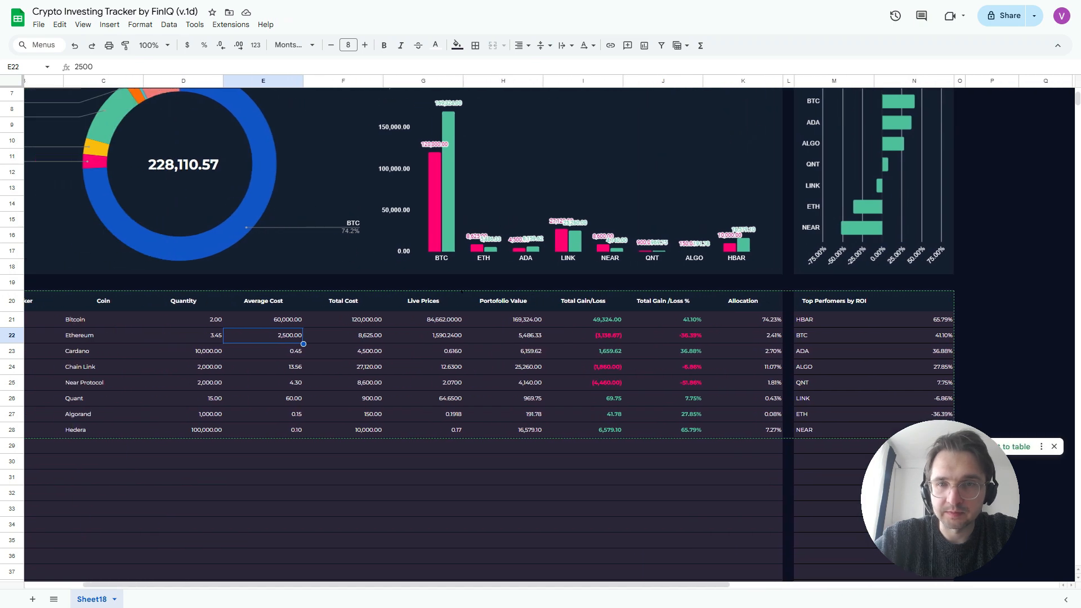
pyautogui.scroll(3, 540, 332)
pyautogui.hscroll(3, 541, 332)
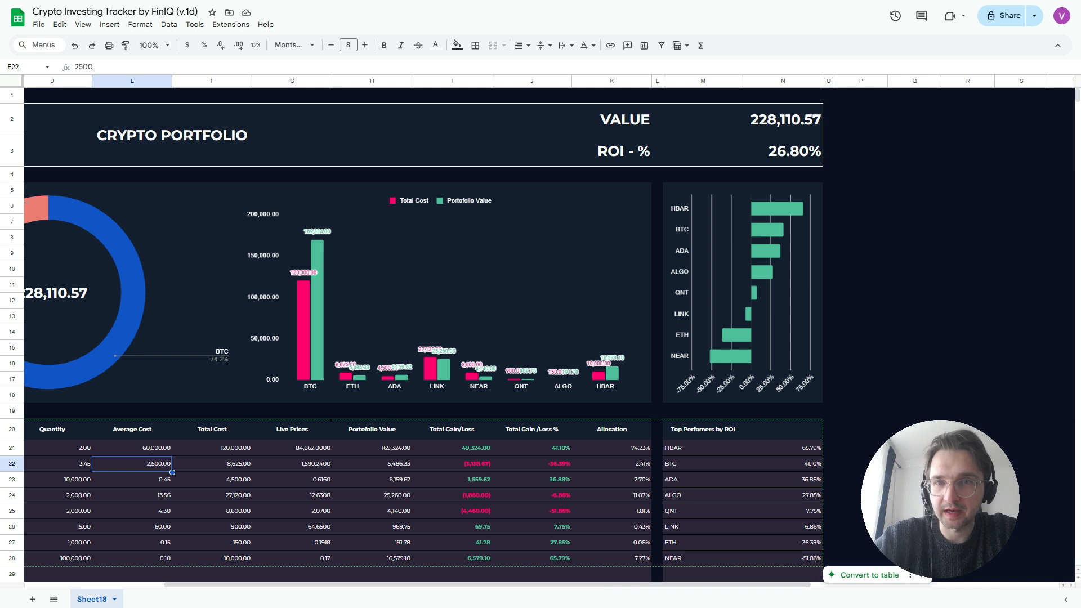
pyautogui.click(765, 151)
pyautogui.click(766, 120)
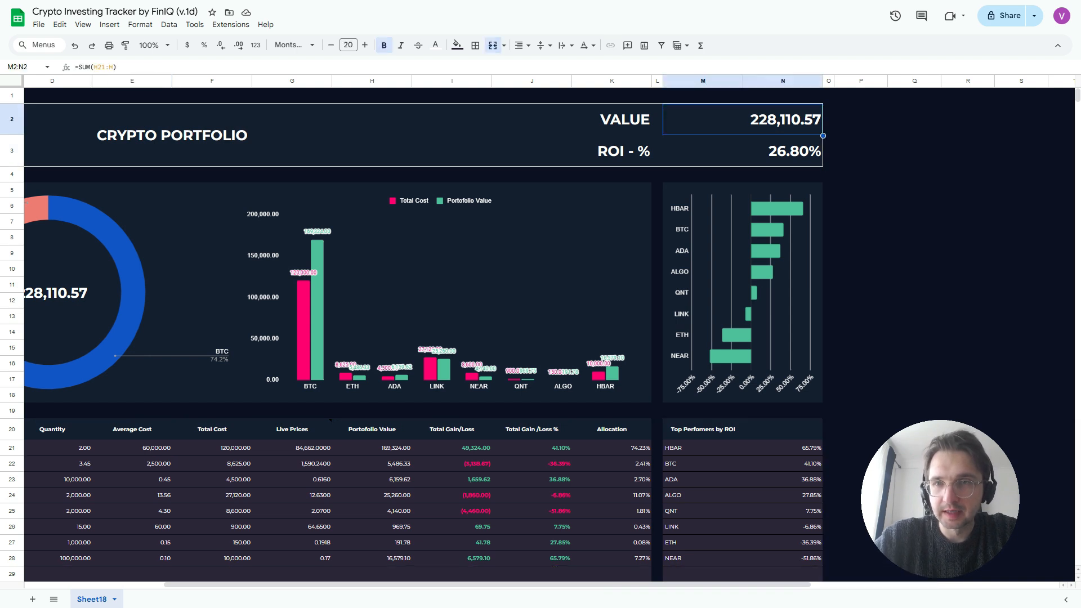
pyautogui.hscroll(-3, 540, 332)
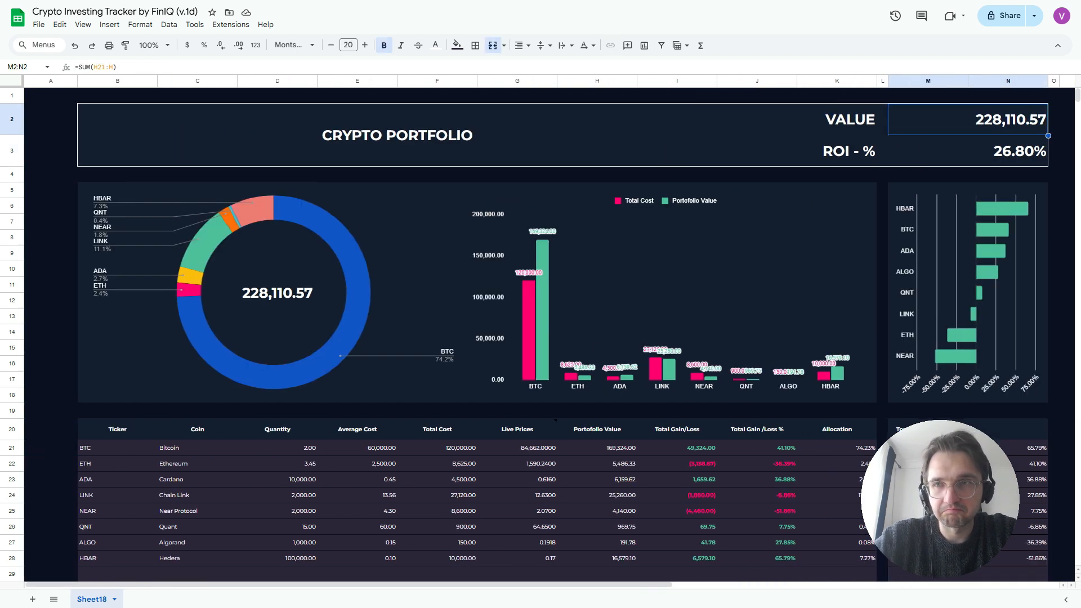
pyautogui.scroll(-5, 541, 332)
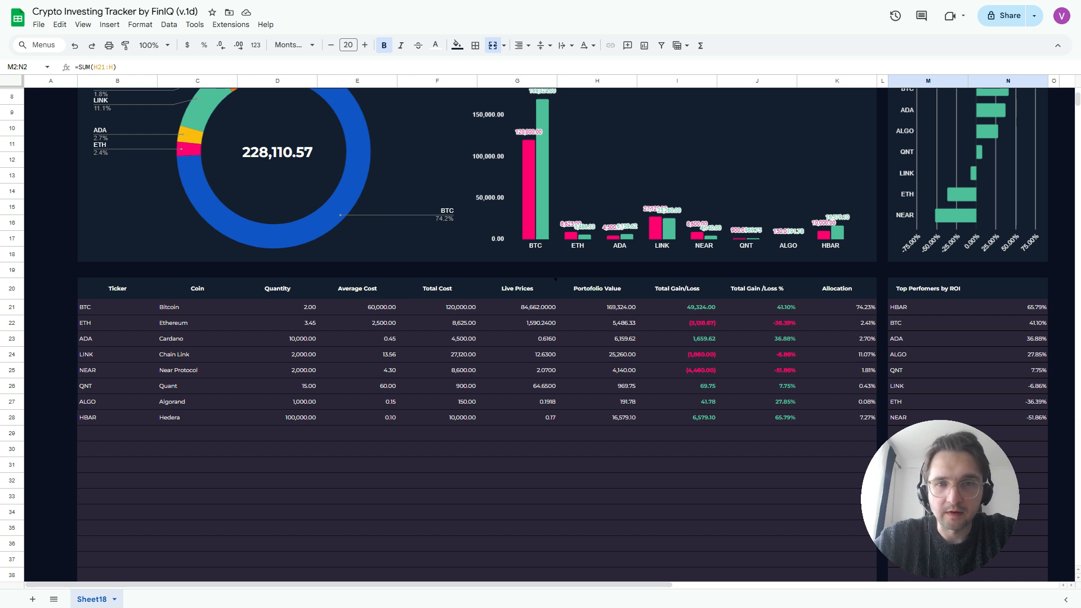
pyautogui.scroll(3, 535, 335)
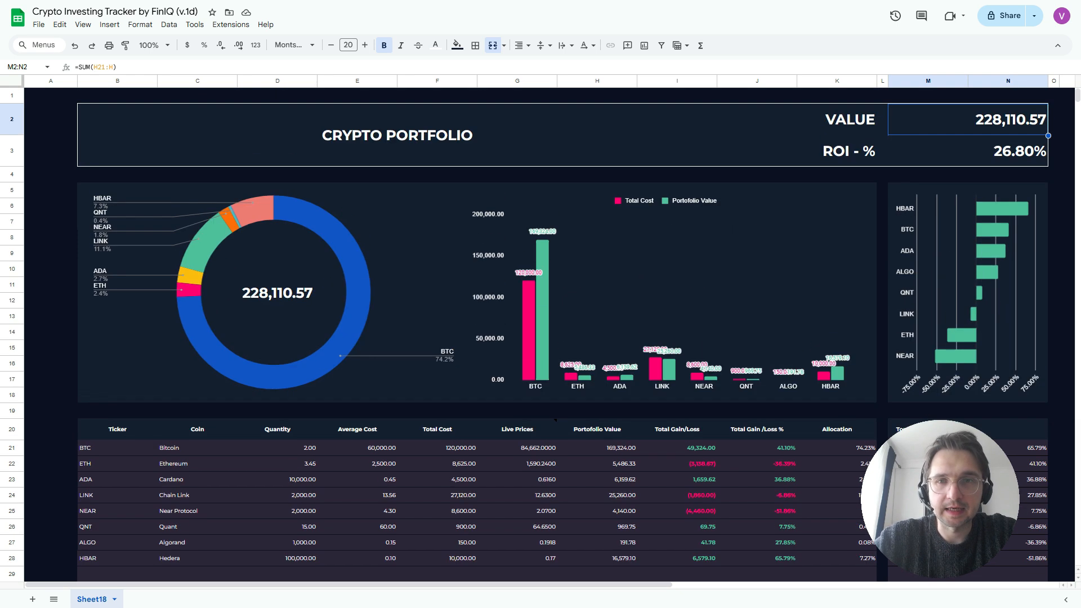
pyautogui.hscroll(2, 534, 335)
pyautogui.scroll(-3, 535, 335)
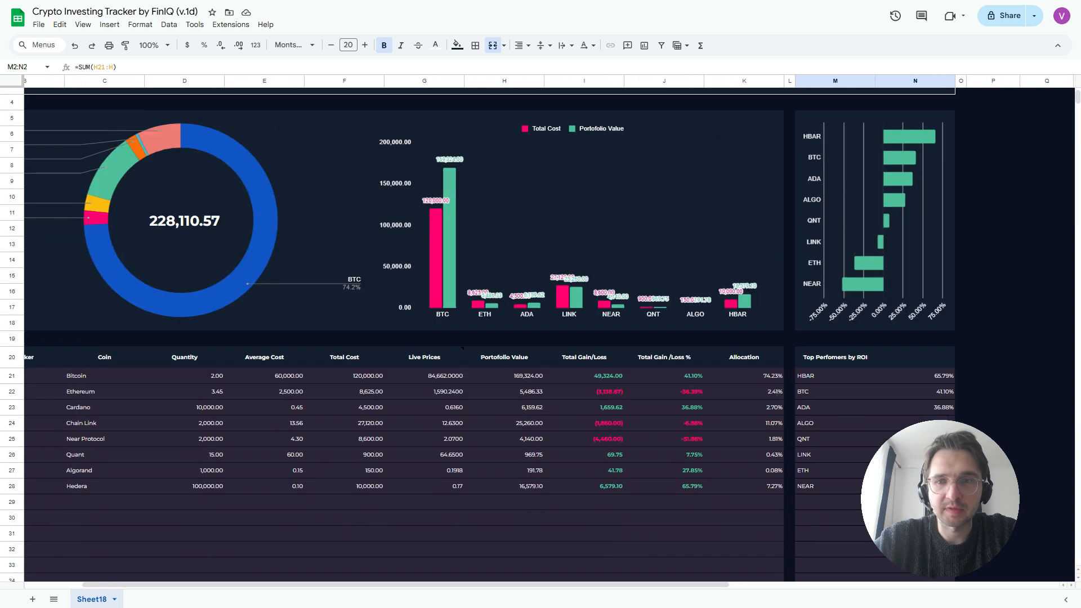
pyautogui.scroll(-1, 534, 335)
pyautogui.hscroll(-1, 535, 335)
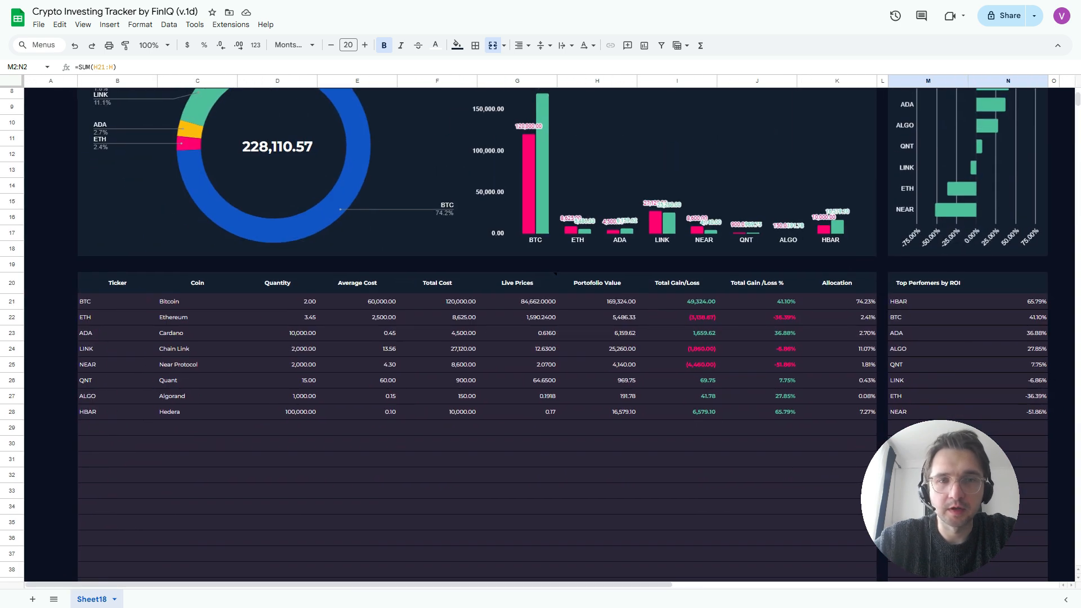
pyautogui.click(549, 280)
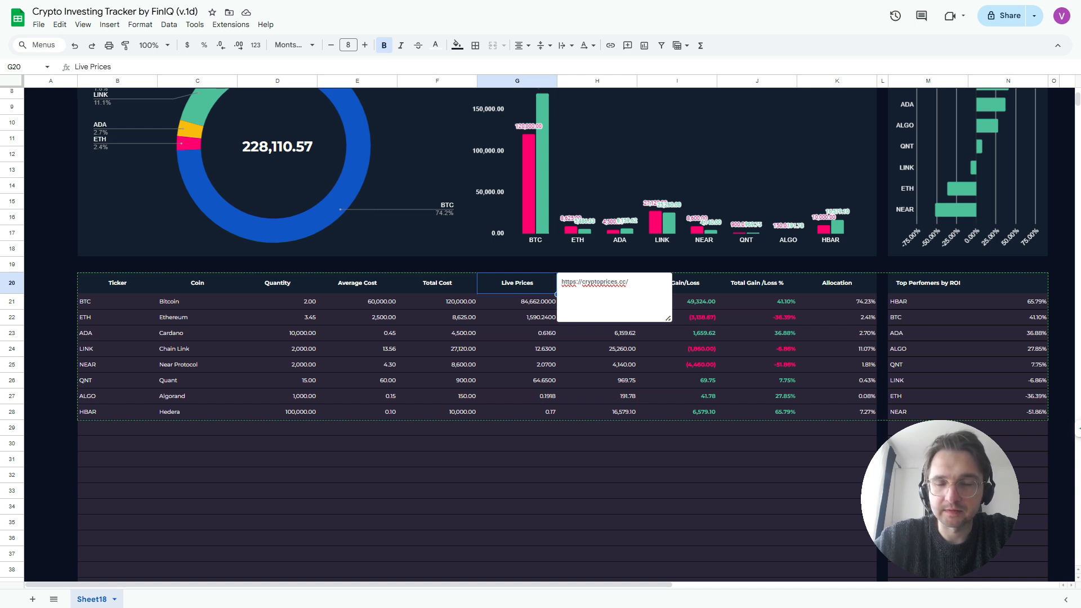
pyautogui.moveTo(629, 282); pyautogui.dragTo(561, 282)
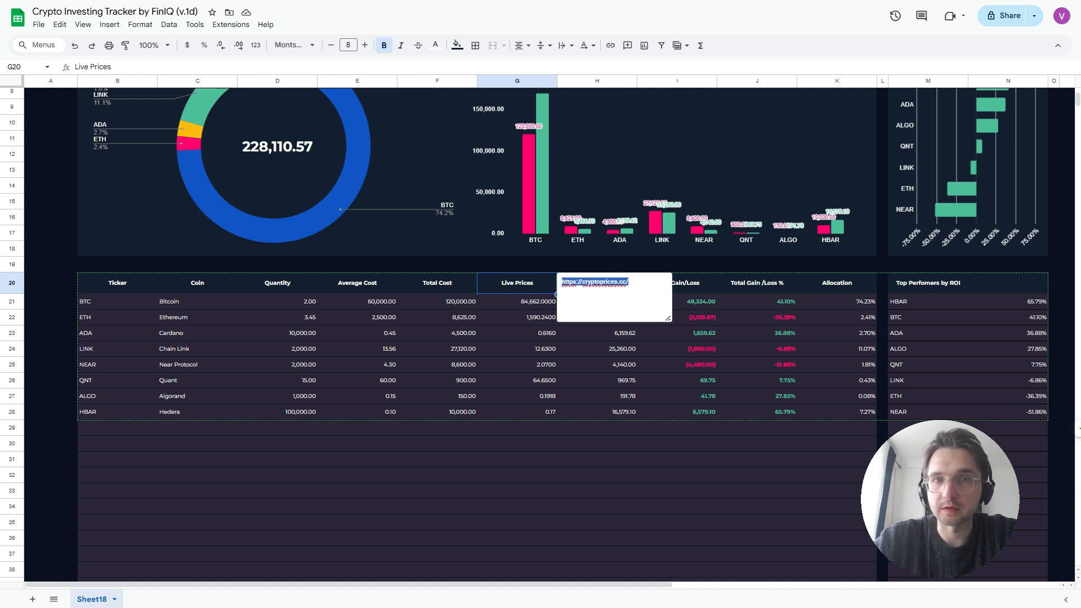
pyautogui.scroll(3, 535, 332)
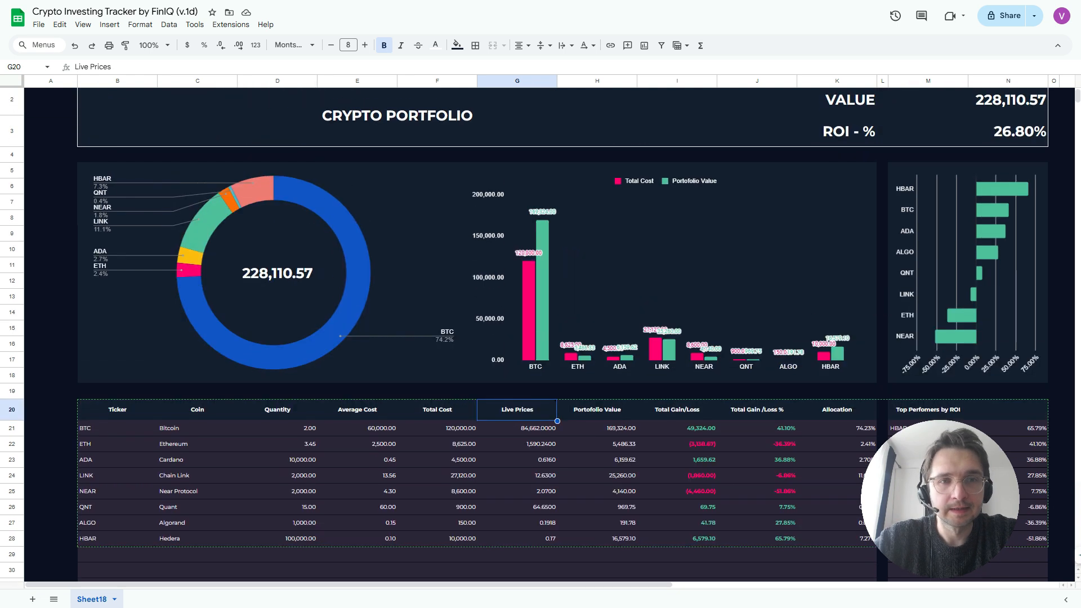
pyautogui.scroll(1, 535, 332)
pyautogui.hscroll(1, 535, 332)
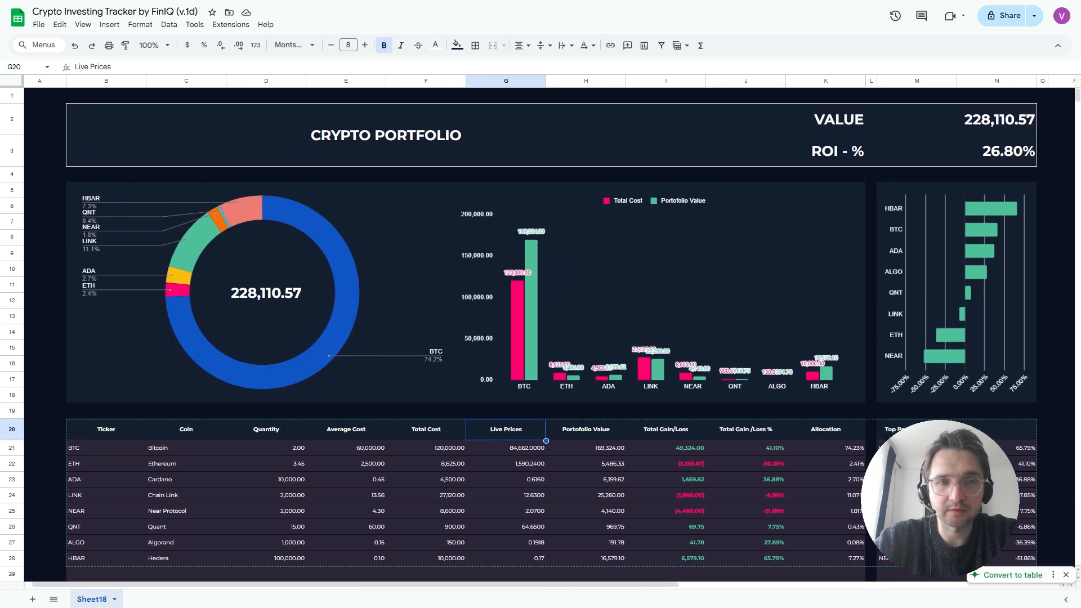